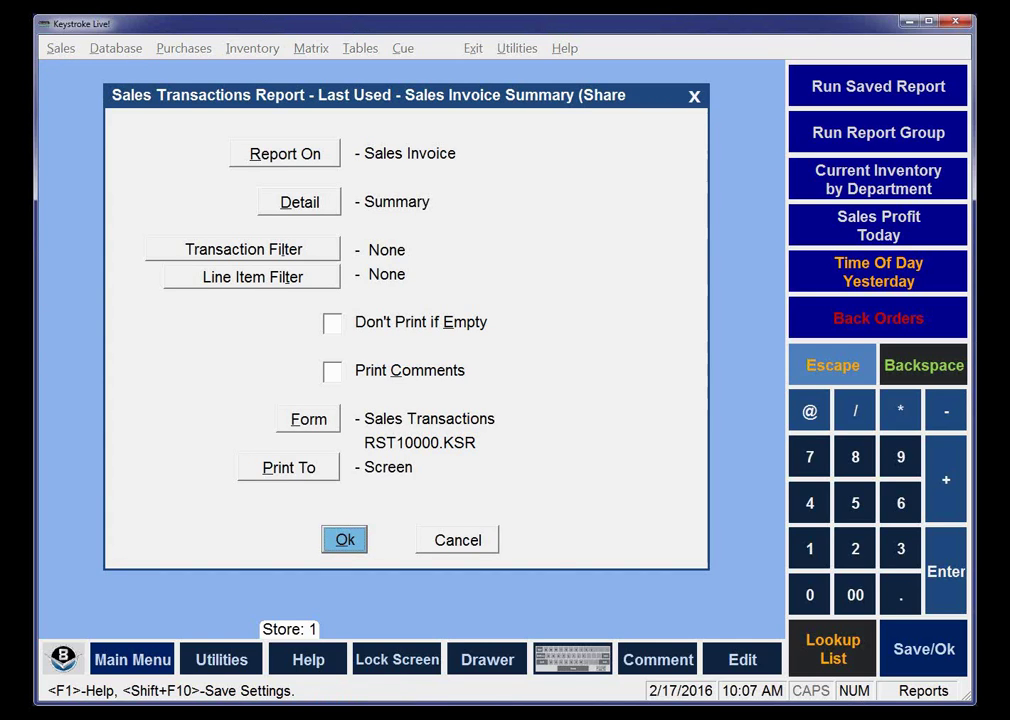
Run the Sales Invoice Summary report to the screen for 01/01/15 through 02/17/16 and close the report.
{"action": "key", "text": "Return"}
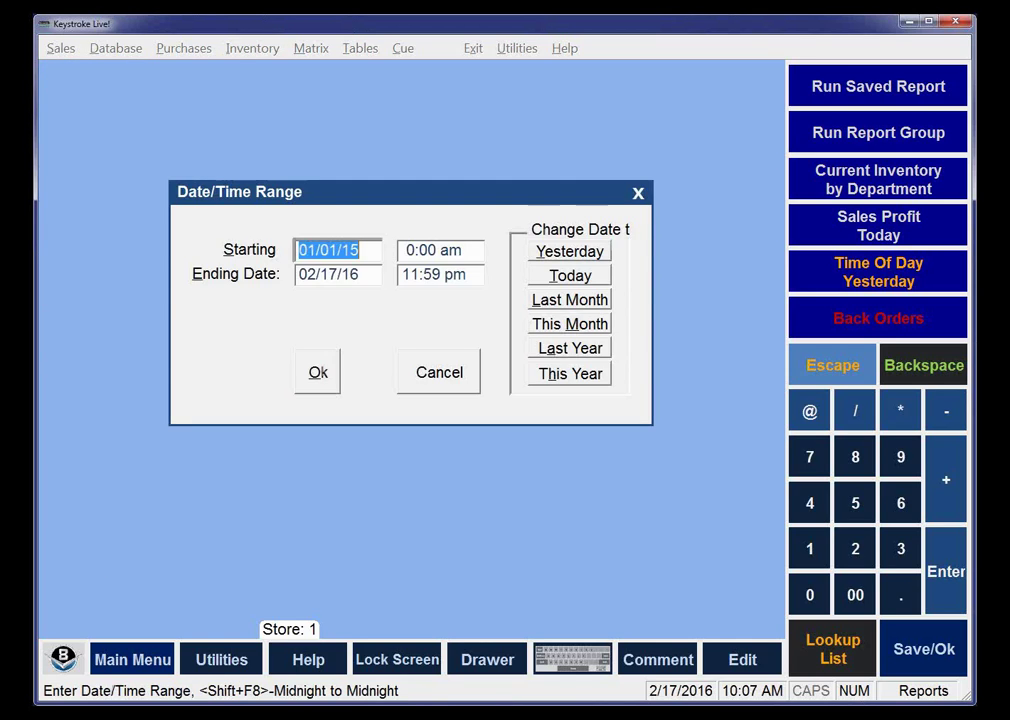
{"action": "key", "text": "Return"}
{"action": "key", "text": "Return"}
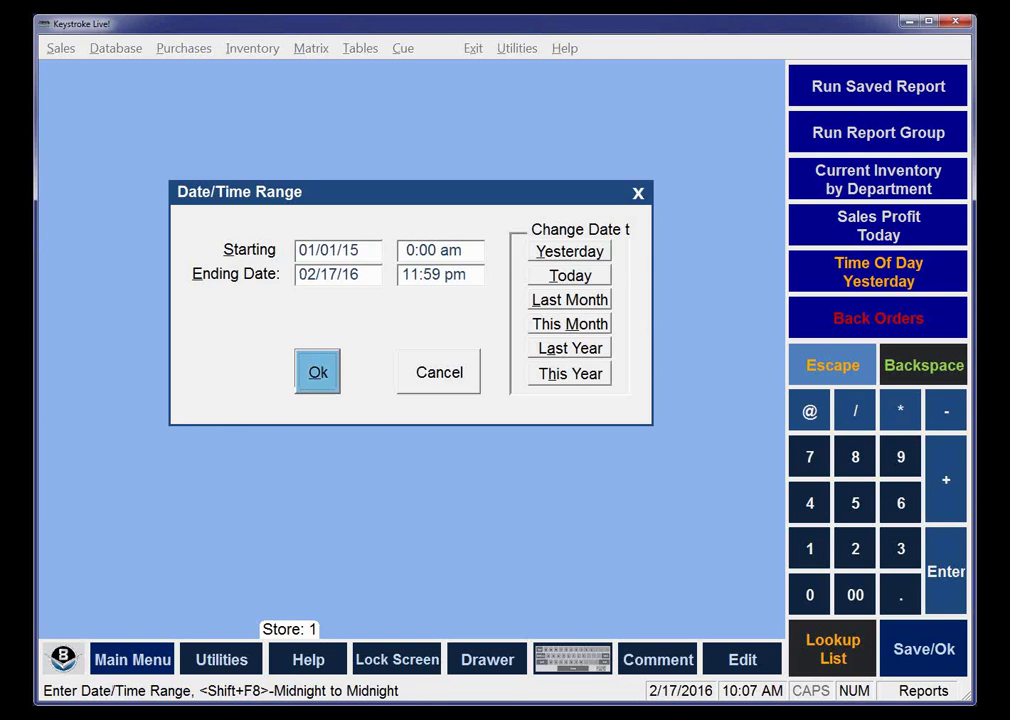
{"action": "key", "text": "Return"}
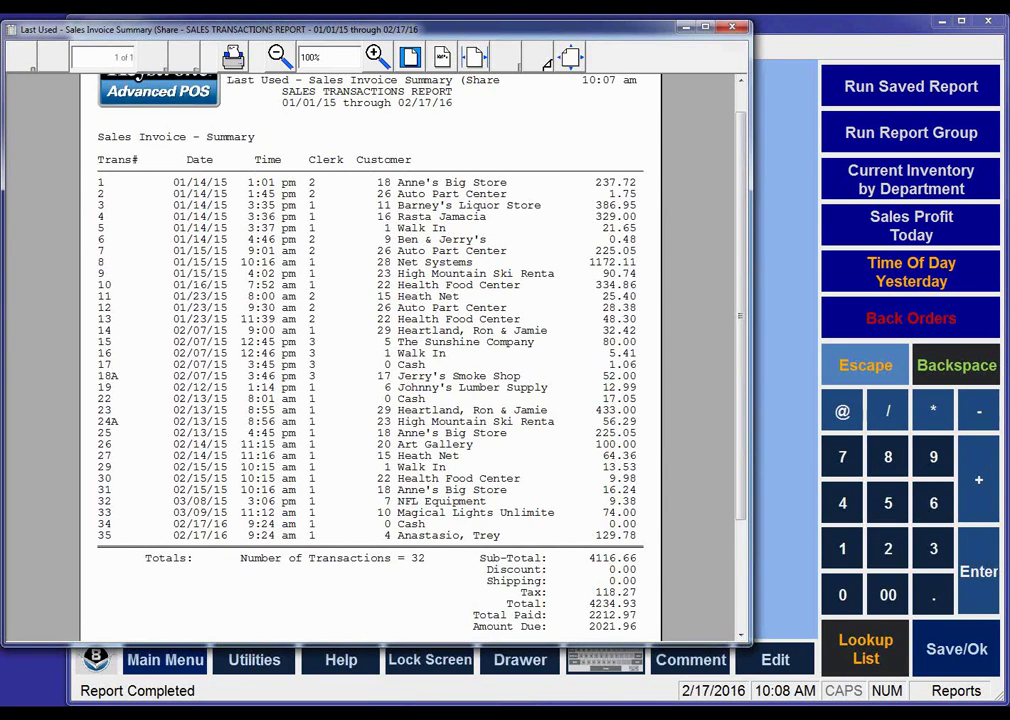
{"action": "left_click", "coordinate": [733, 27]}
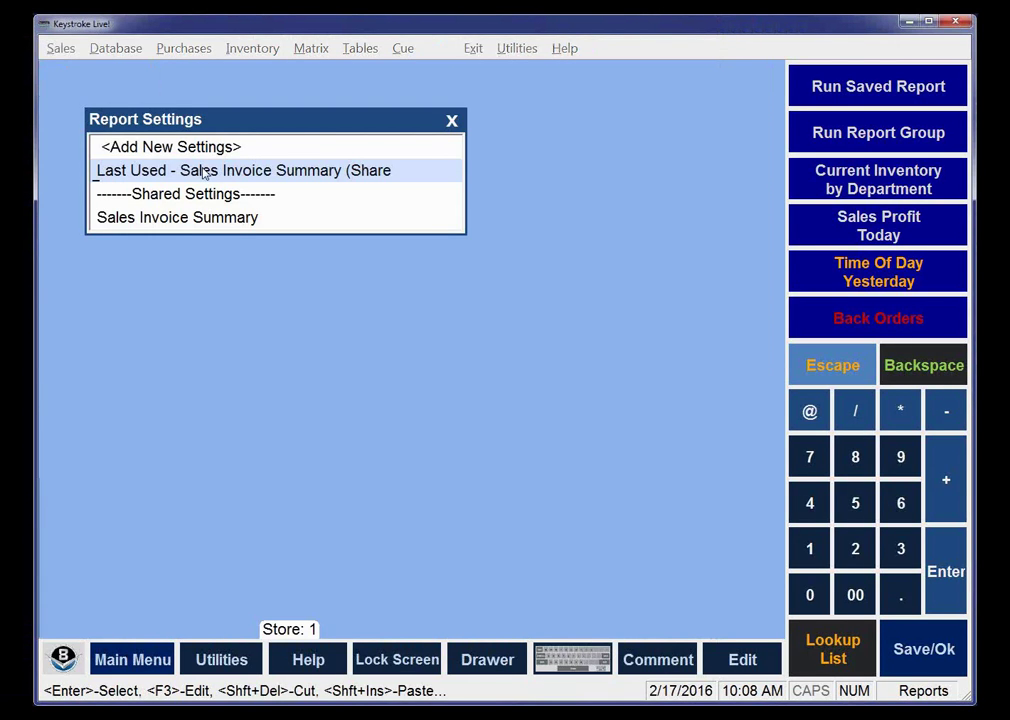
Reopen the last used report settings and set the transaction filter to the Sales Invoice Total field greater than 100, [STH:Total]>100.
{"action": "double_click", "coordinate": [203, 173]}
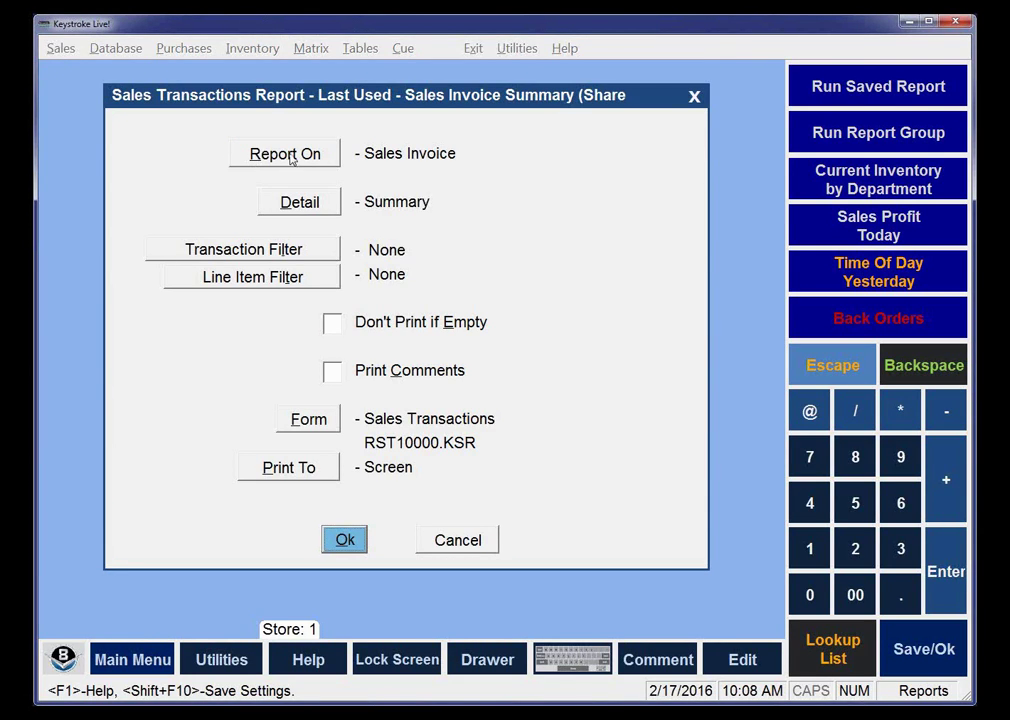
{"action": "left_click", "coordinate": [286, 252]}
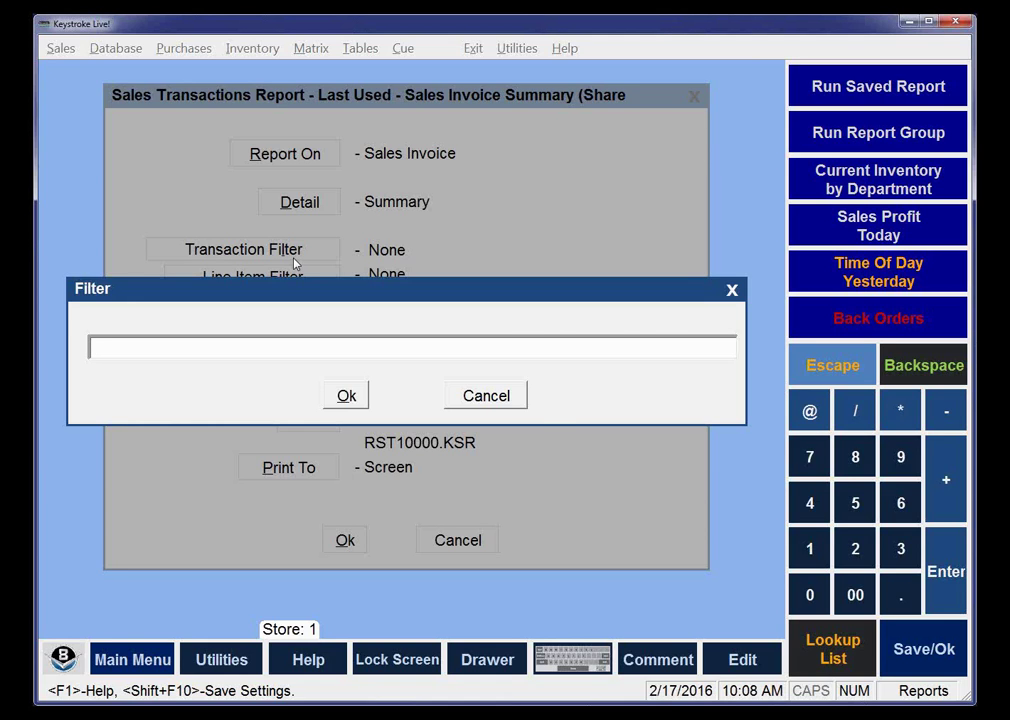
{"action": "key", "text": "Page_Down"}
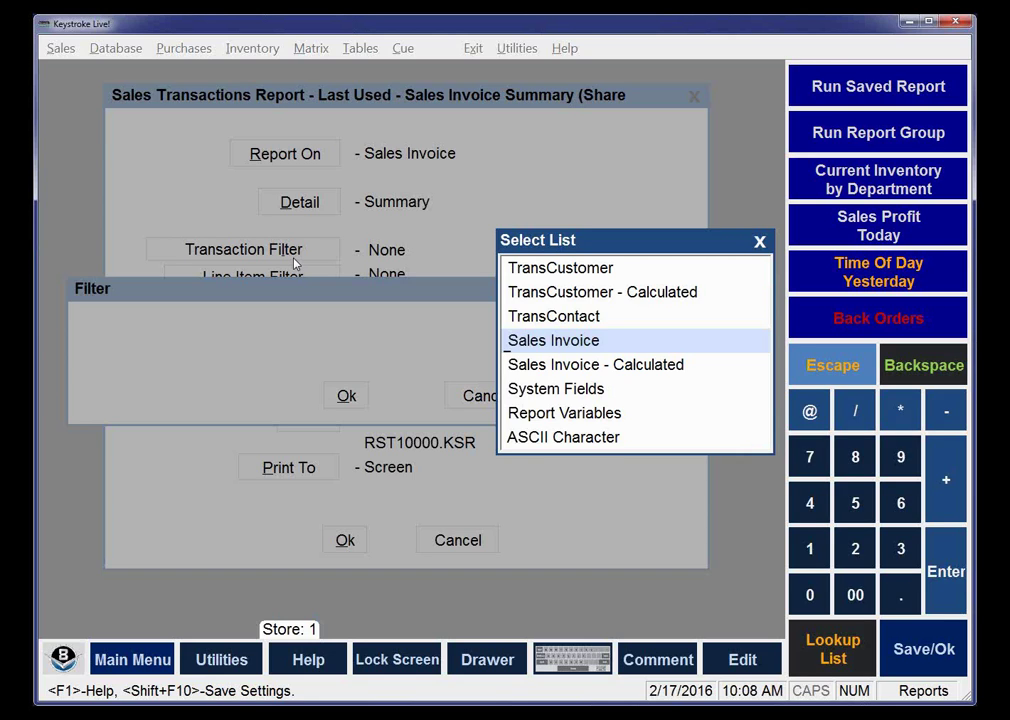
{"action": "key", "text": "Return"}
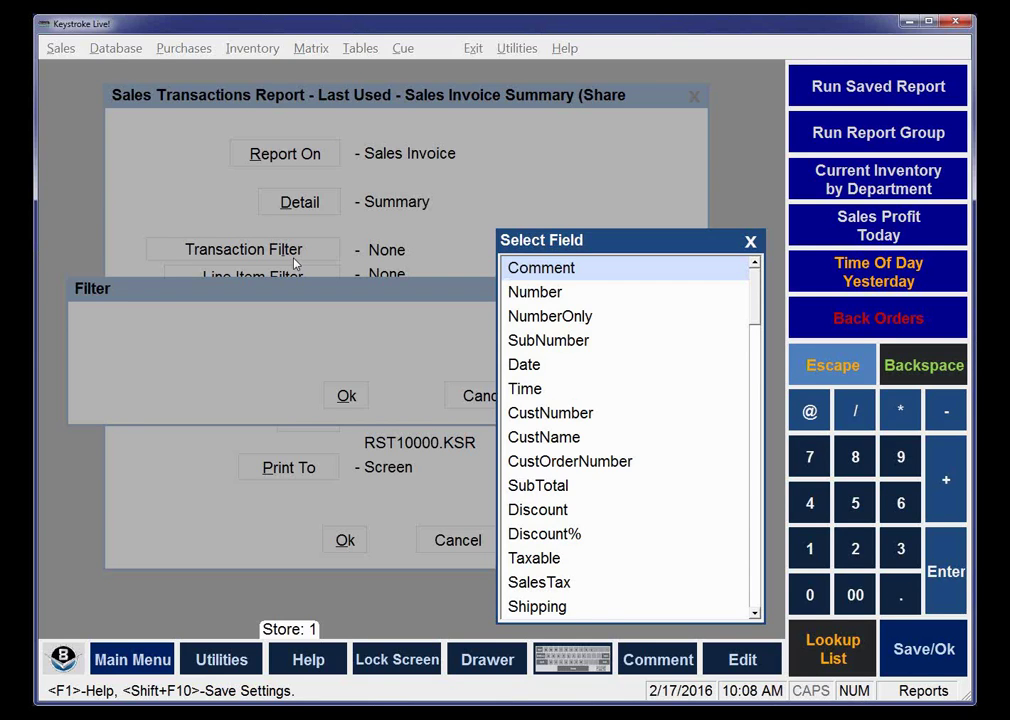
{"action": "key", "text": "Page_Down"}
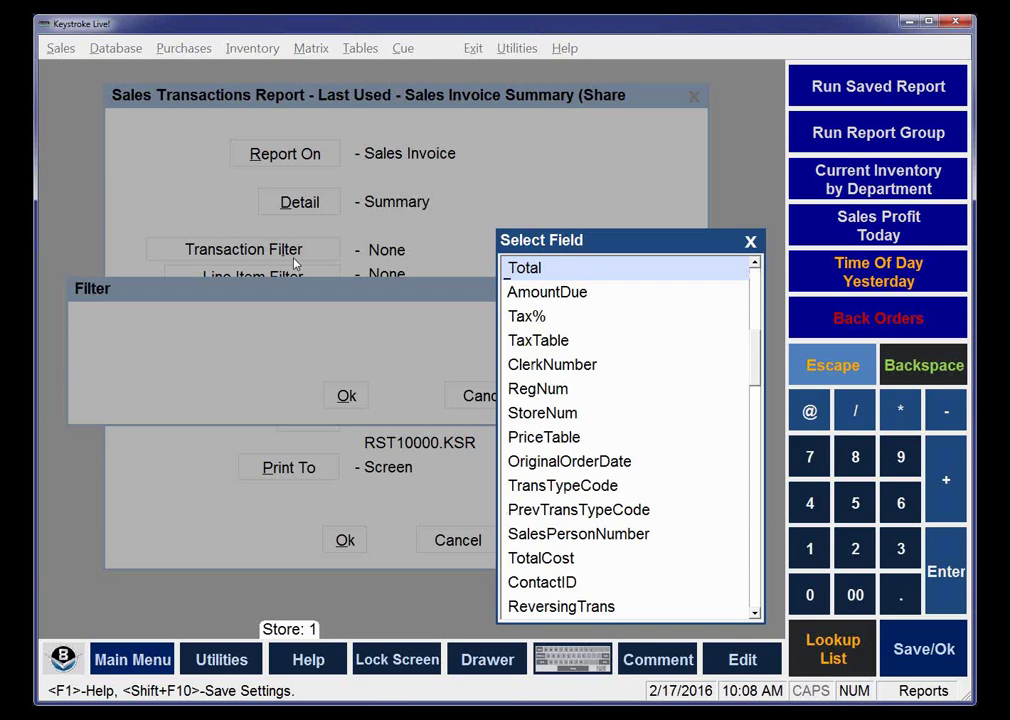
{"action": "key", "text": "Return"}
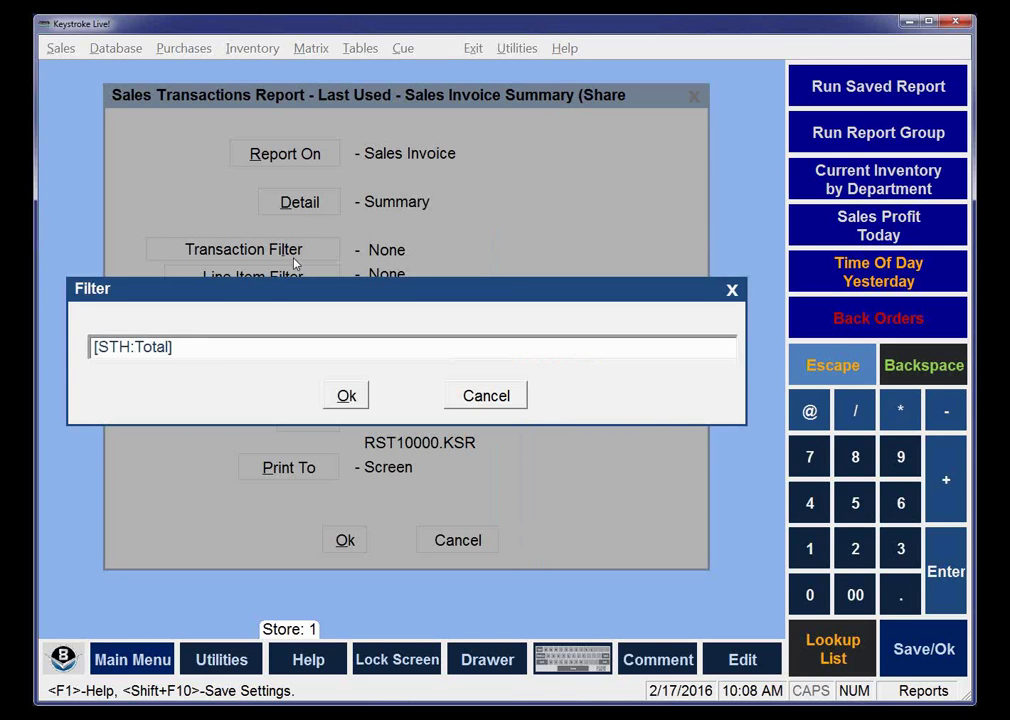
{"action": "type", "text": ">100.00"}
{"action": "key", "text": "BackSpace"}
{"action": "key", "text": "BackSpace"}
{"action": "key", "text": "BackSpace"}
{"action": "left_click", "coordinate": [340, 398]}
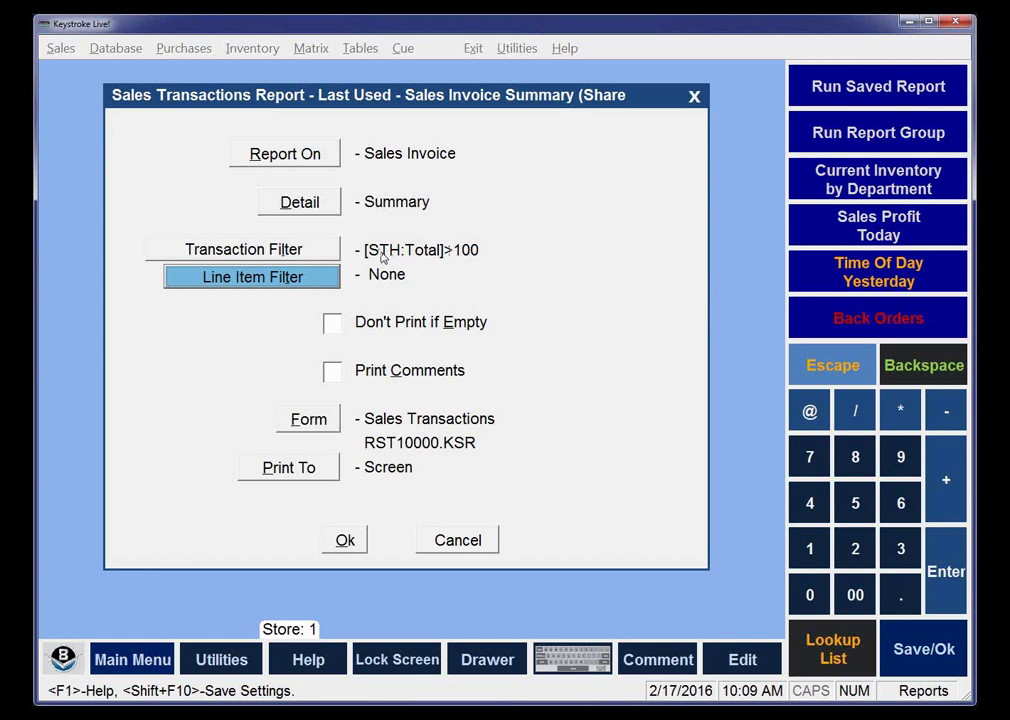
Run the report filtered by total for 01/01/15 through 02/17/16 and close it.
{"action": "left_click", "coordinate": [345, 541]}
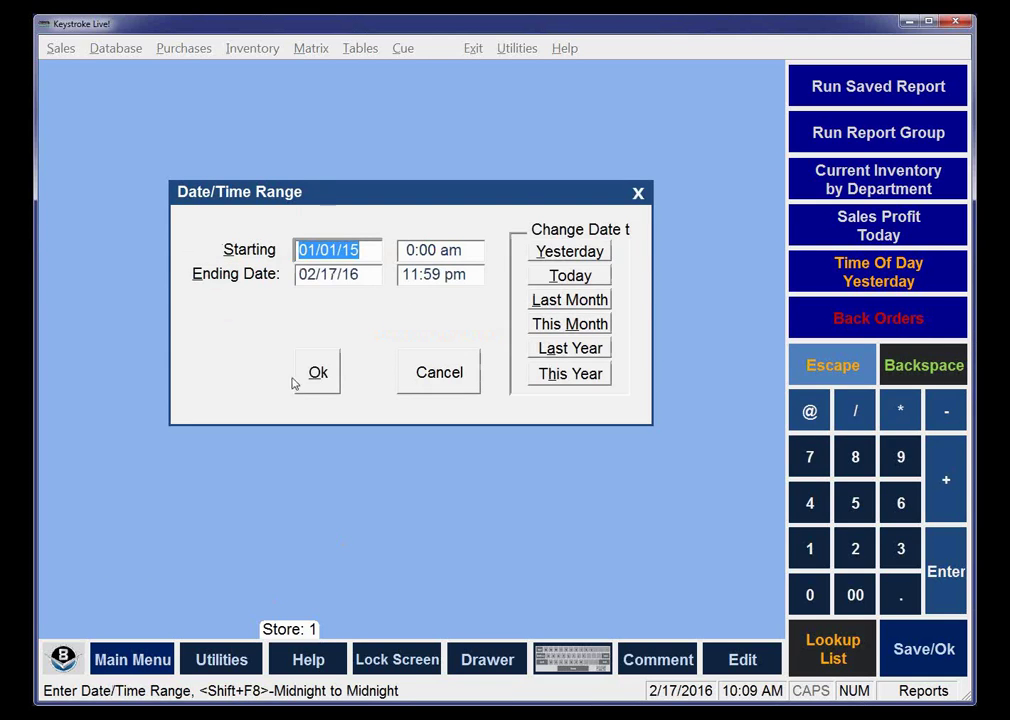
{"action": "left_click", "coordinate": [318, 381]}
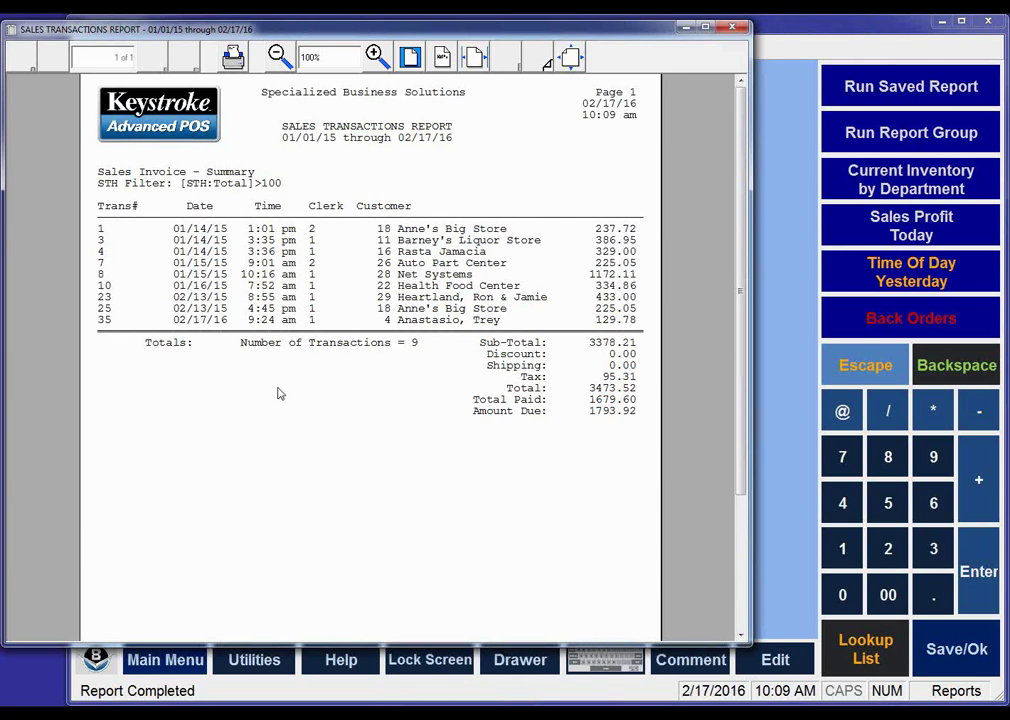
{"action": "key", "text": "Escape"}
In the last used settings, append "and" plus the Sales Invoice ClerkNumber field to the transaction filter.
{"action": "key", "text": "Return"}
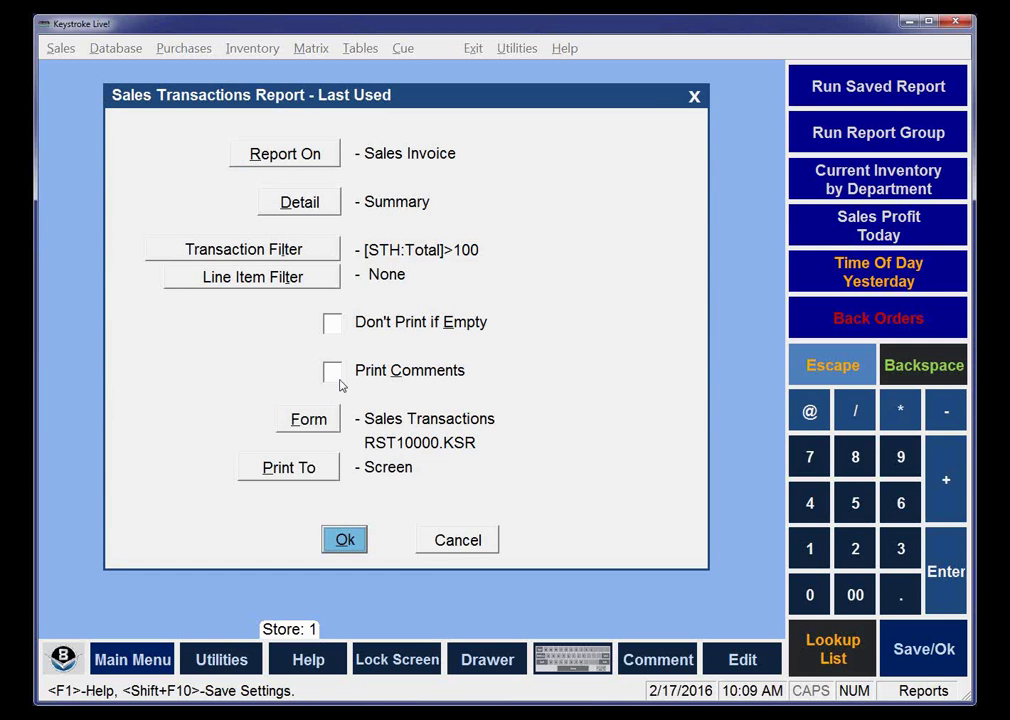
{"action": "left_click", "coordinate": [311, 256]}
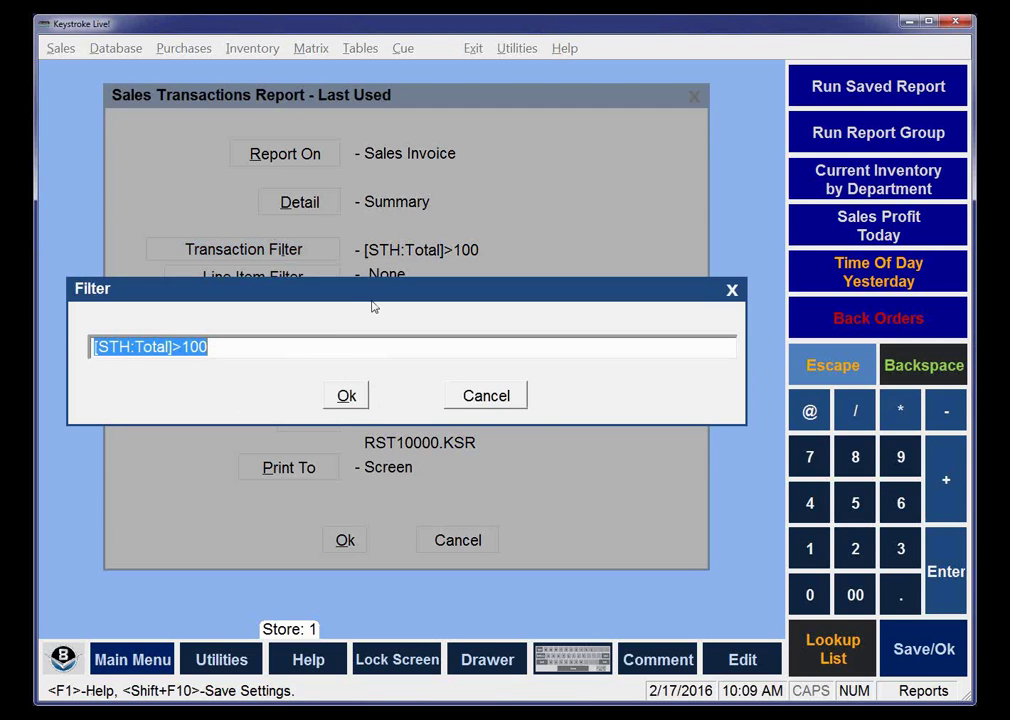
{"action": "left_click", "coordinate": [351, 347]}
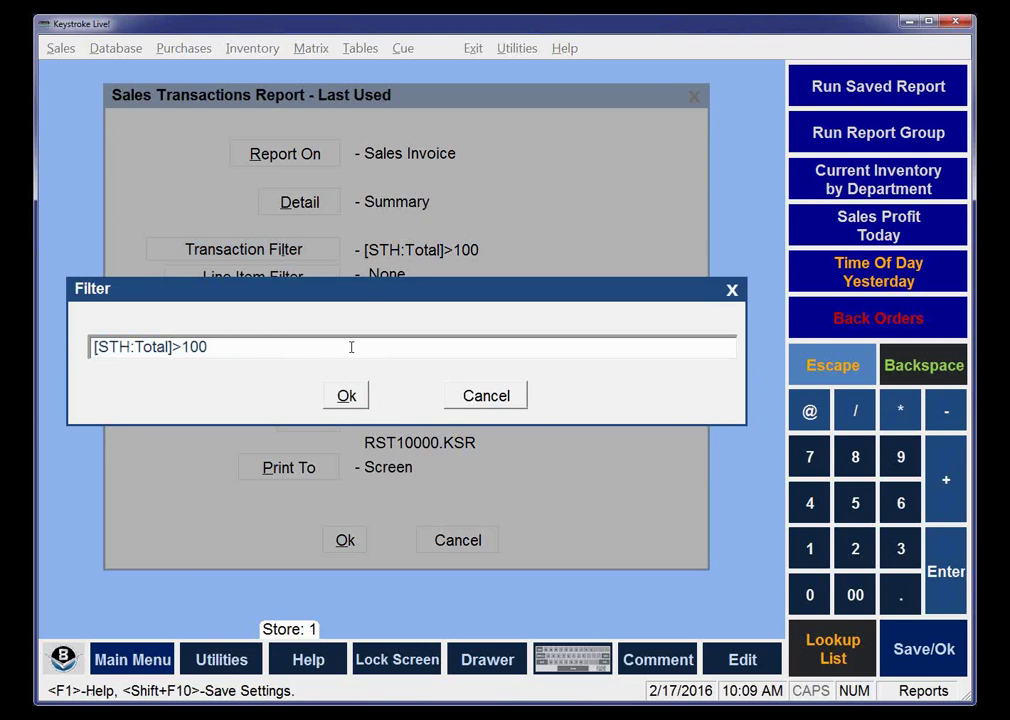
{"action": "type", "text": "and"}
{"action": "key", "text": "F2"}
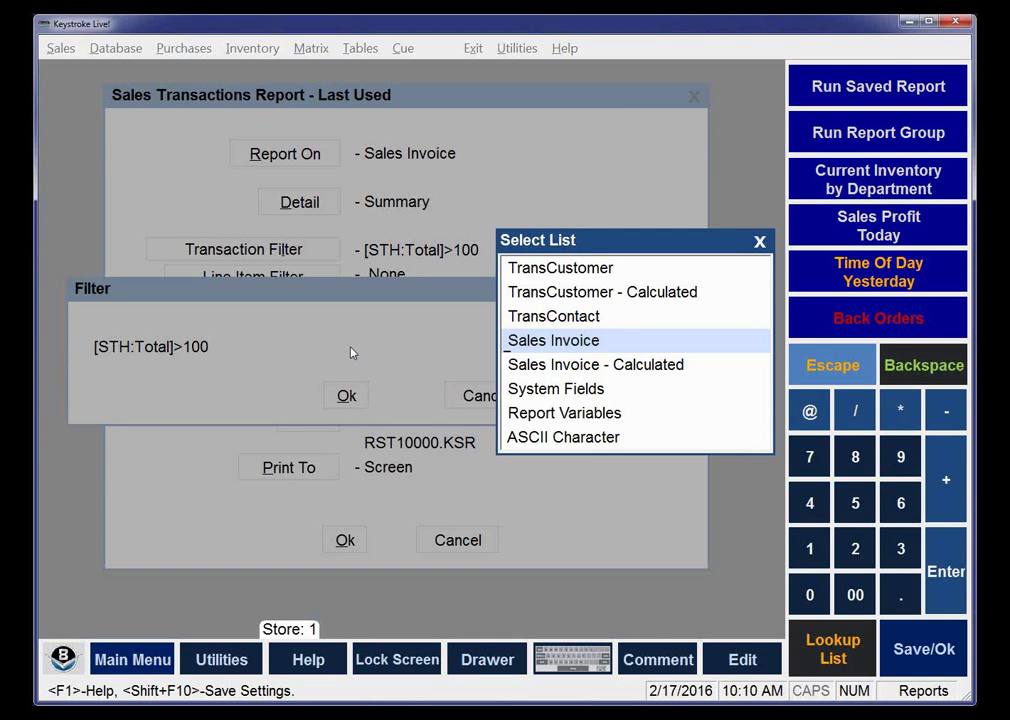
{"action": "key", "text": "Return"}
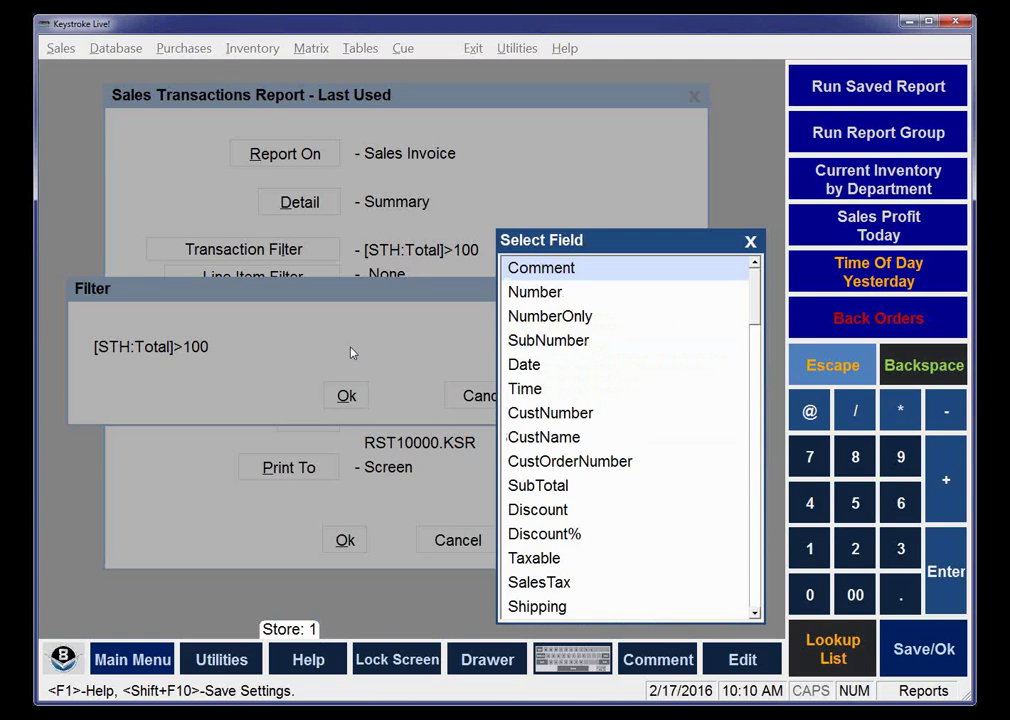
{"action": "key", "text": "Down"}
{"action": "key", "text": "Down"}
{"action": "key", "text": "Down"}
{"action": "key", "text": "Down"}
{"action": "key", "text": "Down"}
{"action": "key", "text": "Down"}
{"action": "key", "text": "Down"}
{"action": "key", "text": "Down"}
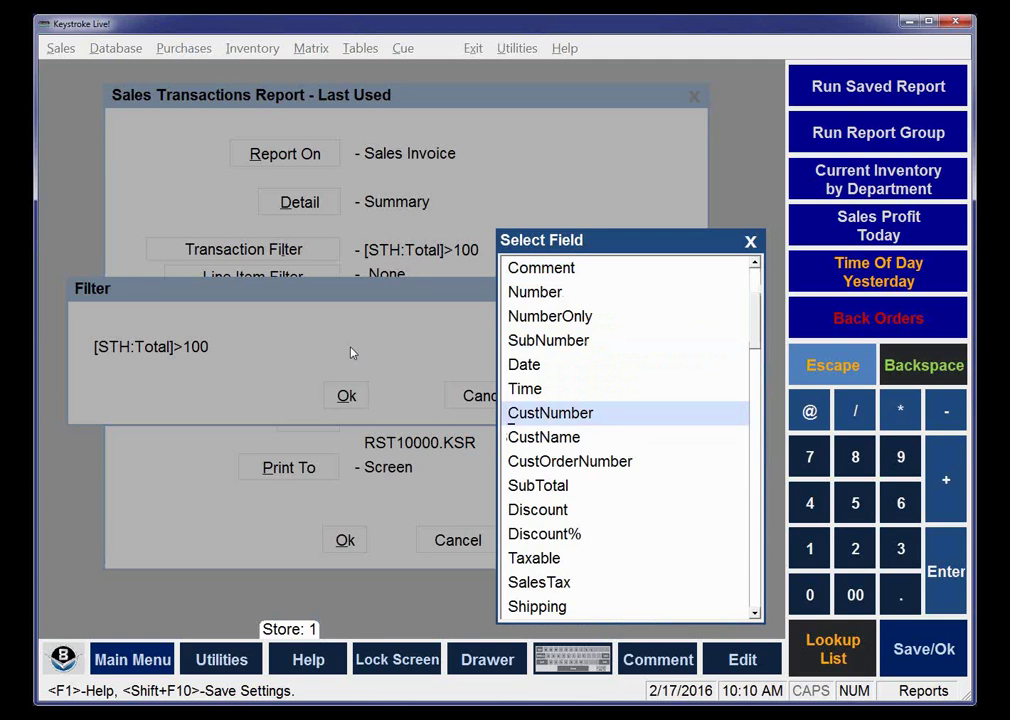
{"action": "key", "text": "Down"}
{"action": "key", "text": "Down"}
{"action": "key", "text": "Down"}
{"action": "key", "text": "Down"}
{"action": "key", "text": "Down"}
{"action": "key", "text": "Down"}
{"action": "key", "text": "Down"}
{"action": "key", "text": "Down"}
{"action": "key", "text": "Down"}
{"action": "key", "text": "Down"}
{"action": "key", "text": "Down"}
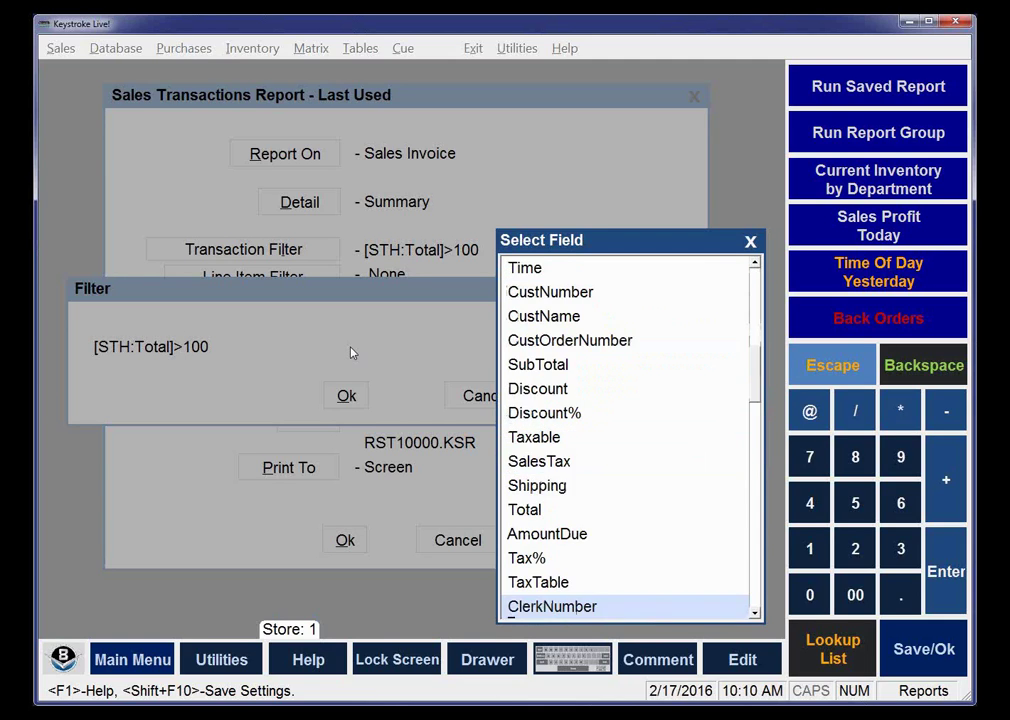
{"action": "key", "text": "Return"}
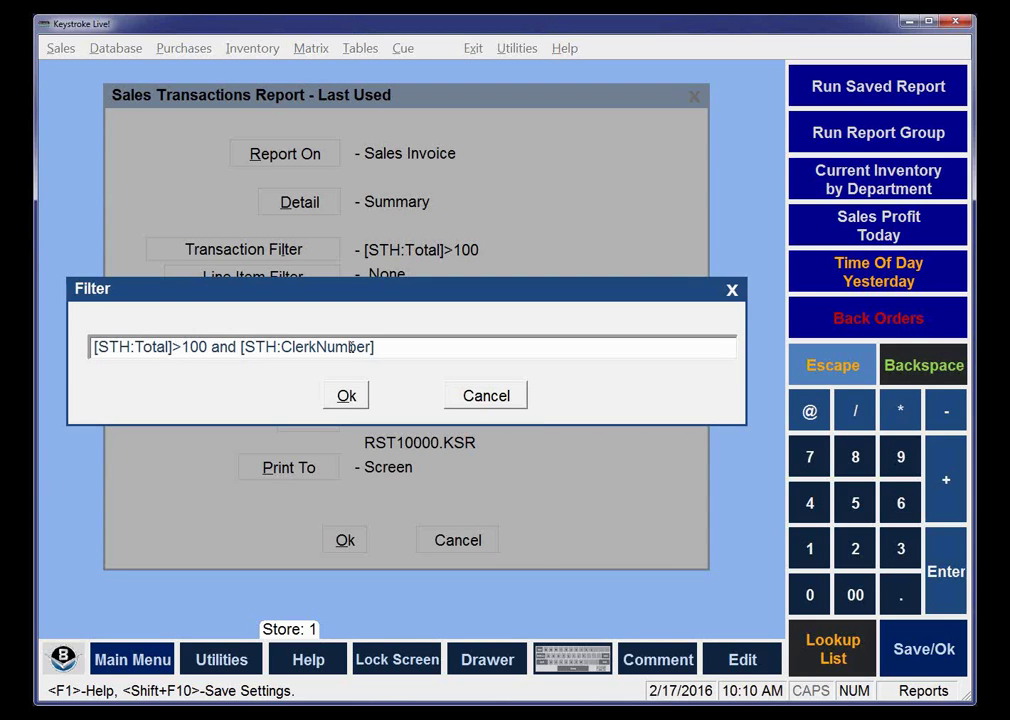
Complete the clerk condition with =2 and accept the combined transaction filter.
{"action": "type", "text": "=2"}
{"action": "key", "text": "Tab"}
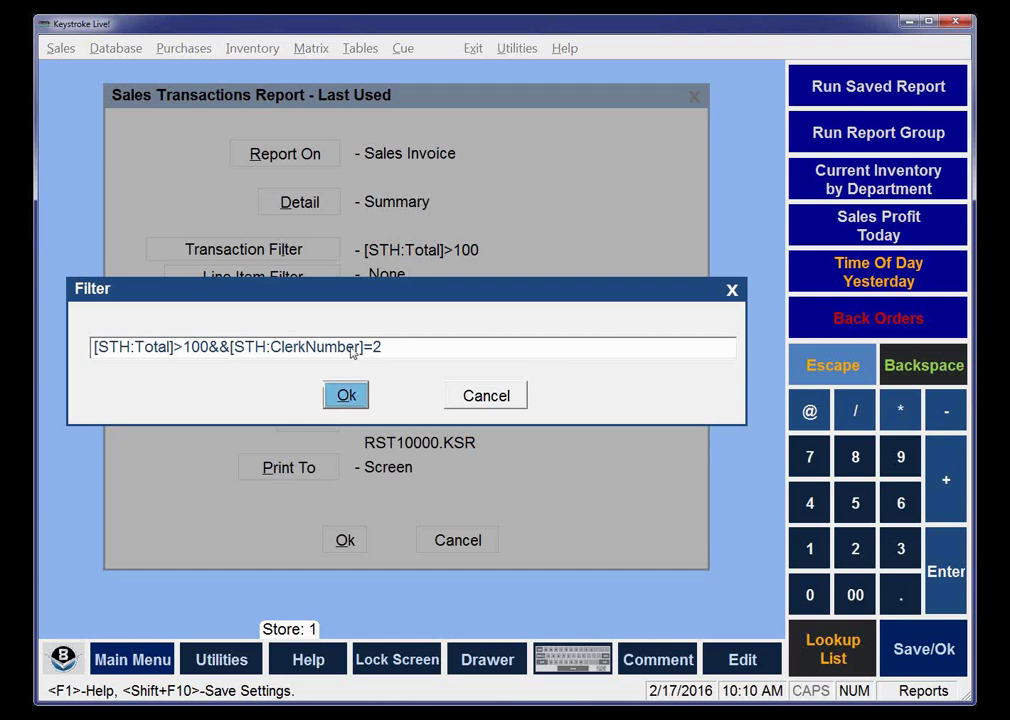
{"action": "key", "text": "Return"}
{"action": "key", "text": "Down"}
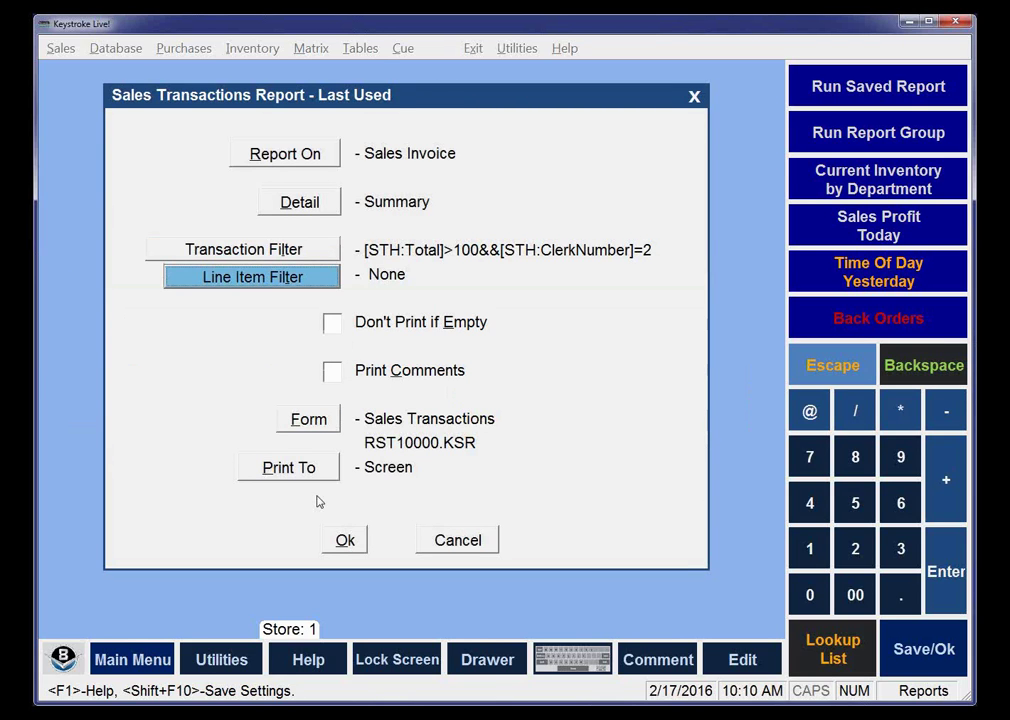
Run the report filtered by total and clerk for 01/01/15 through 02/17/16, and close it.
{"action": "left_click", "coordinate": [340, 540]}
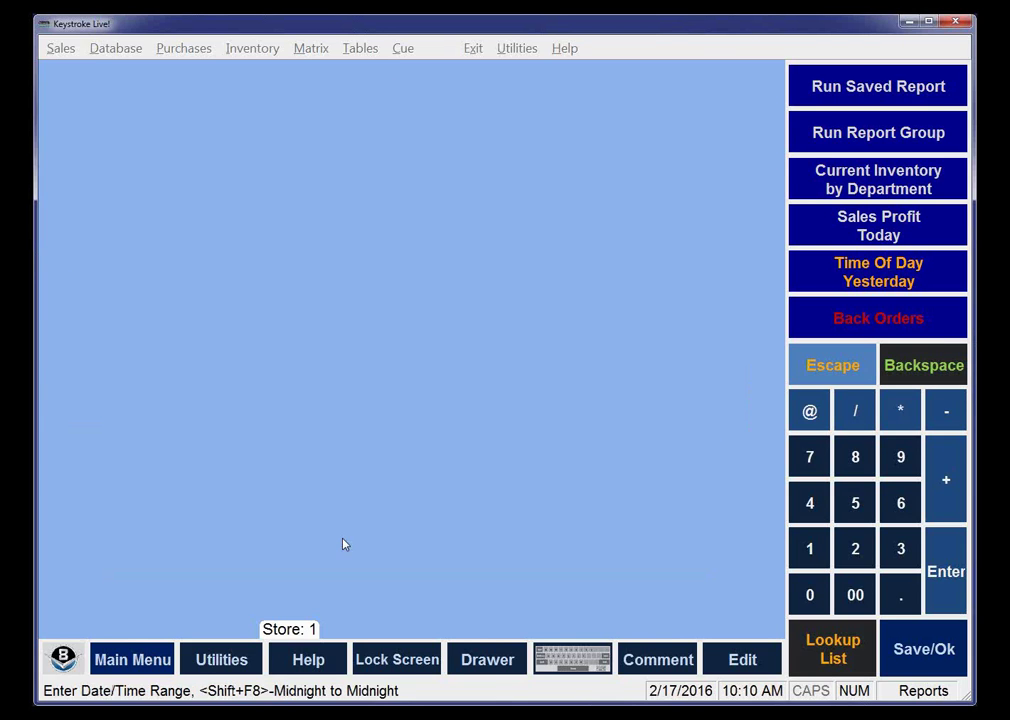
{"action": "left_click", "coordinate": [316, 372]}
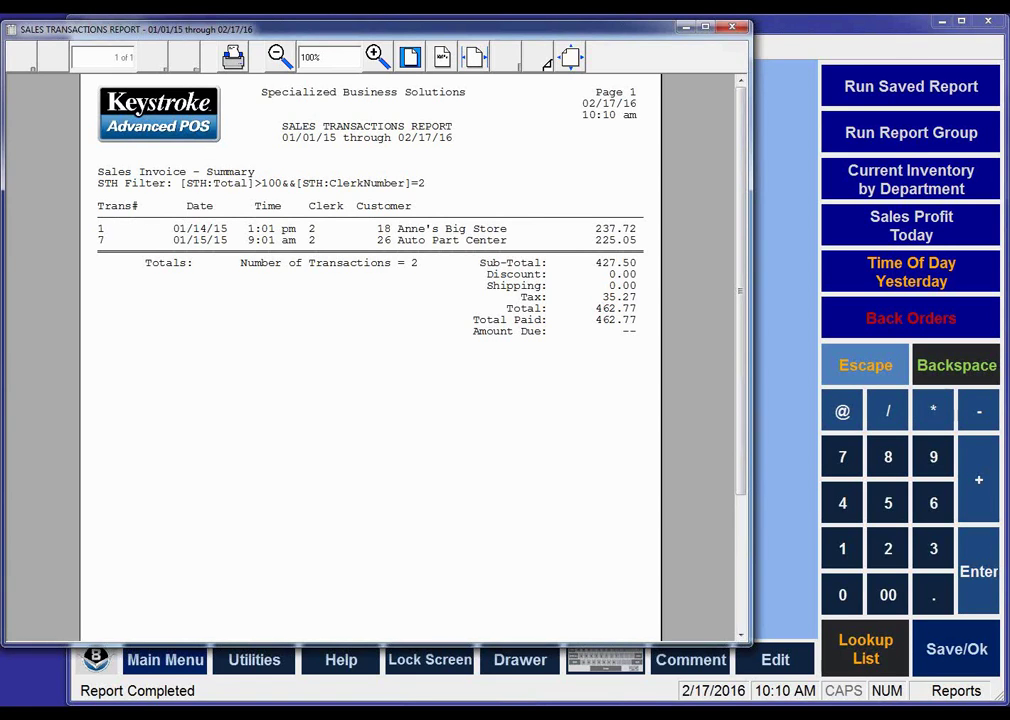
{"action": "left_click", "coordinate": [733, 33]}
{"action": "left_click", "coordinate": [137, 80]}
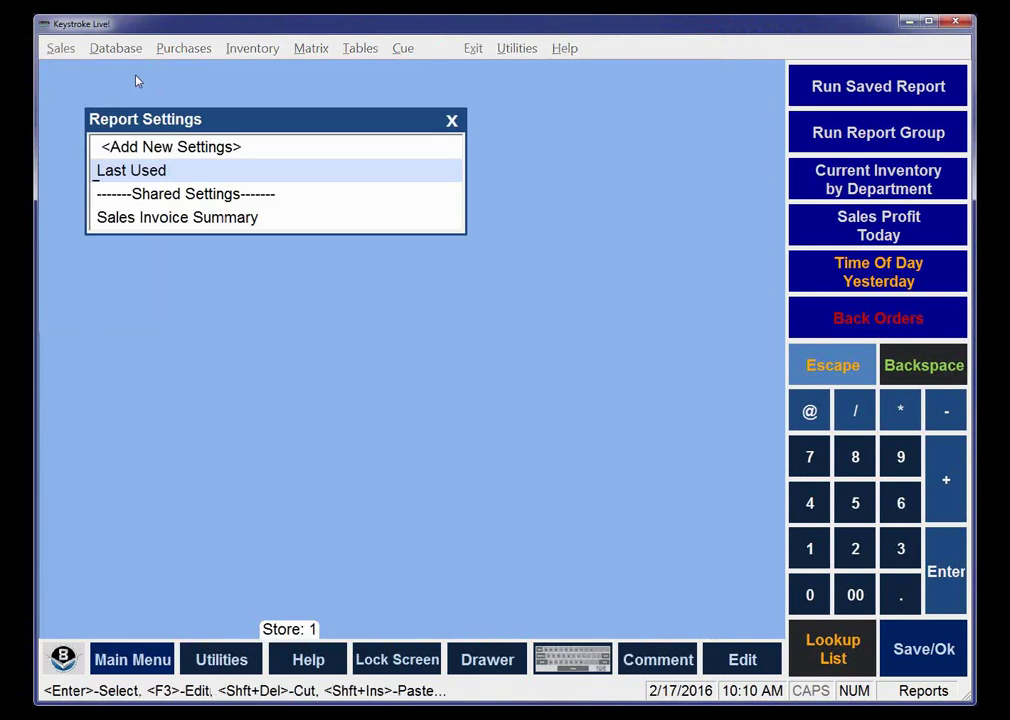
Reopen the last used report settings and open the transaction filter for editing.
{"action": "key", "text": "Return"}
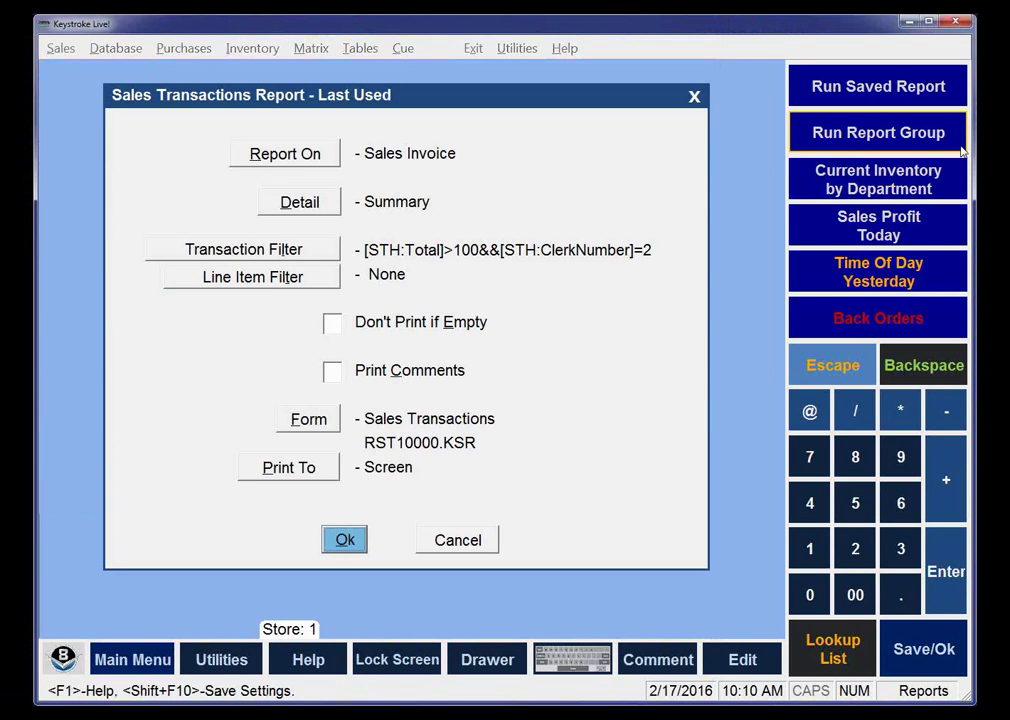
{"action": "left_click", "coordinate": [285, 247]}
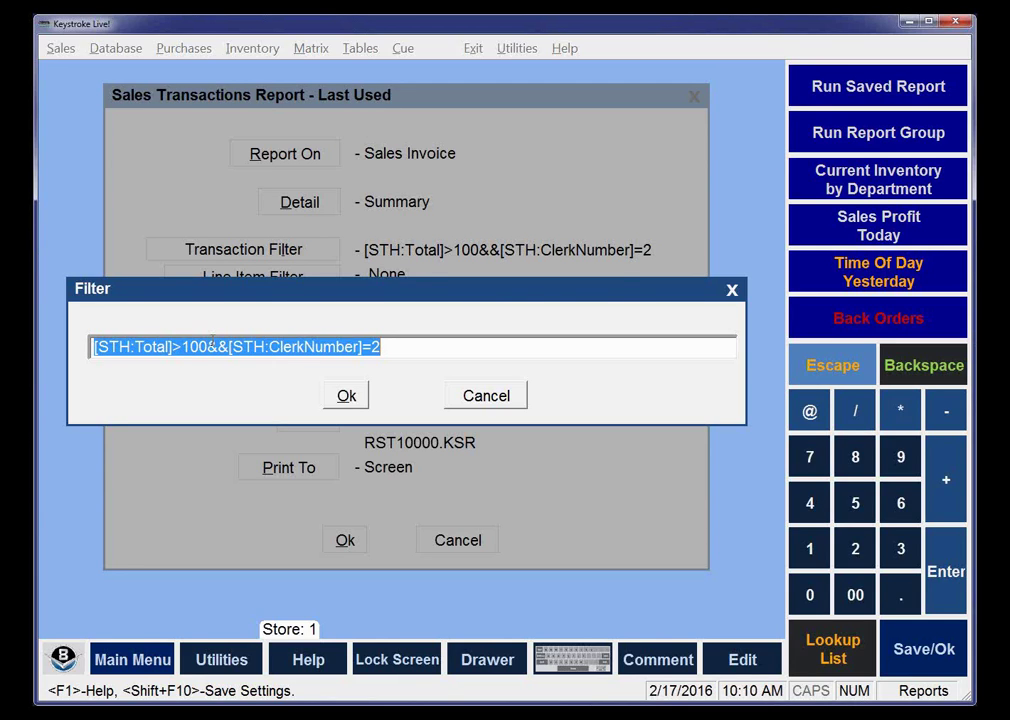
{"action": "left_click", "coordinate": [207, 346]}
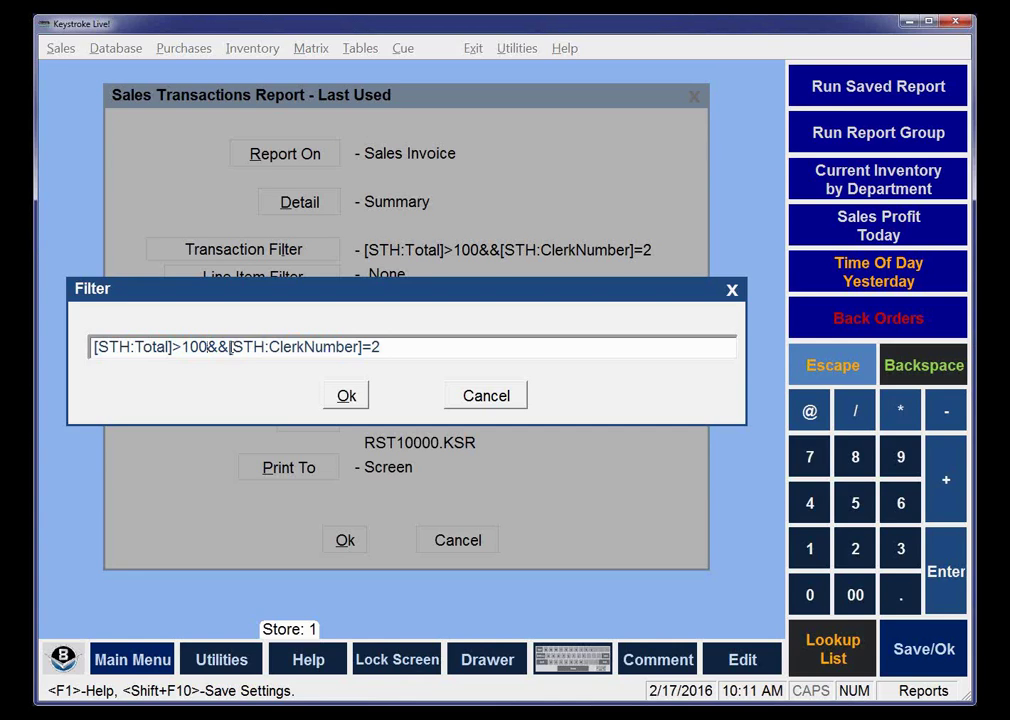
{"action": "key", "text": "Delete"}
{"action": "key", "text": "Delete"}
{"action": "key", "text": "Delete"}
{"action": "key", "text": "Delete"}
{"action": "key", "text": "Delete"}
{"action": "key", "text": "Delete"}
{"action": "key", "text": "Delete"}
{"action": "key", "text": "Delete"}
{"action": "key", "text": "Delete"}
{"action": "key", "text": "Delete"}
{"action": "key", "text": "Delete"}
{"action": "key", "text": "Delete"}
{"action": "key", "text": "Delete"}
{"action": "key", "text": "Delete"}
{"action": "key", "text": "Delete"}
{"action": "key", "text": "Delete"}
{"action": "key", "text": "Delete"}
{"action": "key", "text": "Delete"}
{"action": "key", "text": "Delete"}
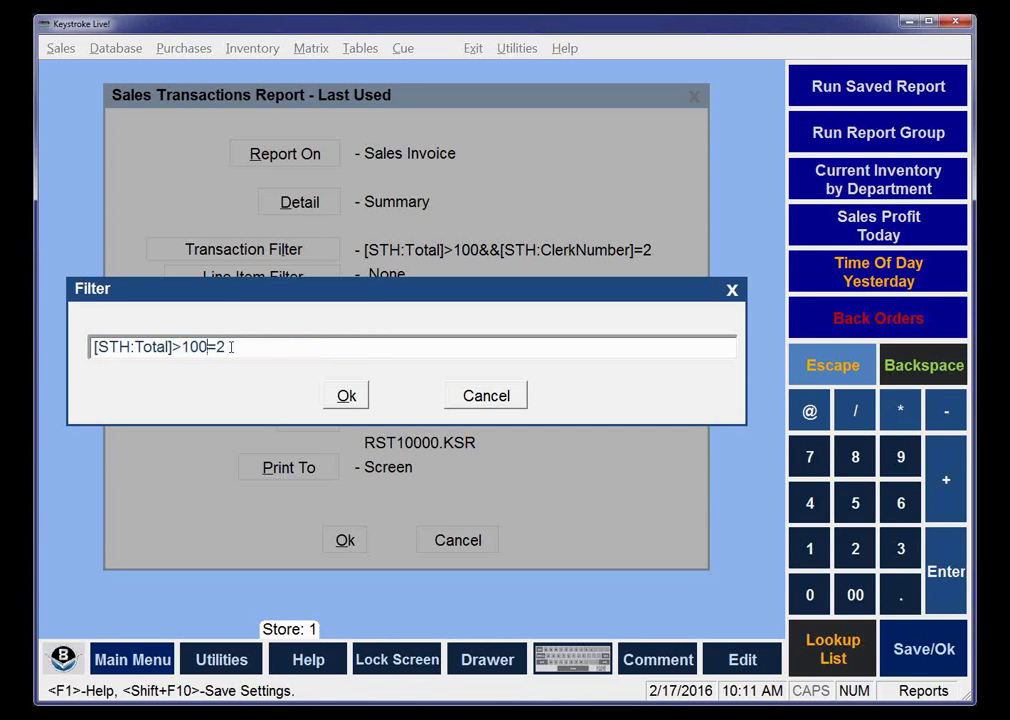
{"action": "key", "text": "ctrl+z"}
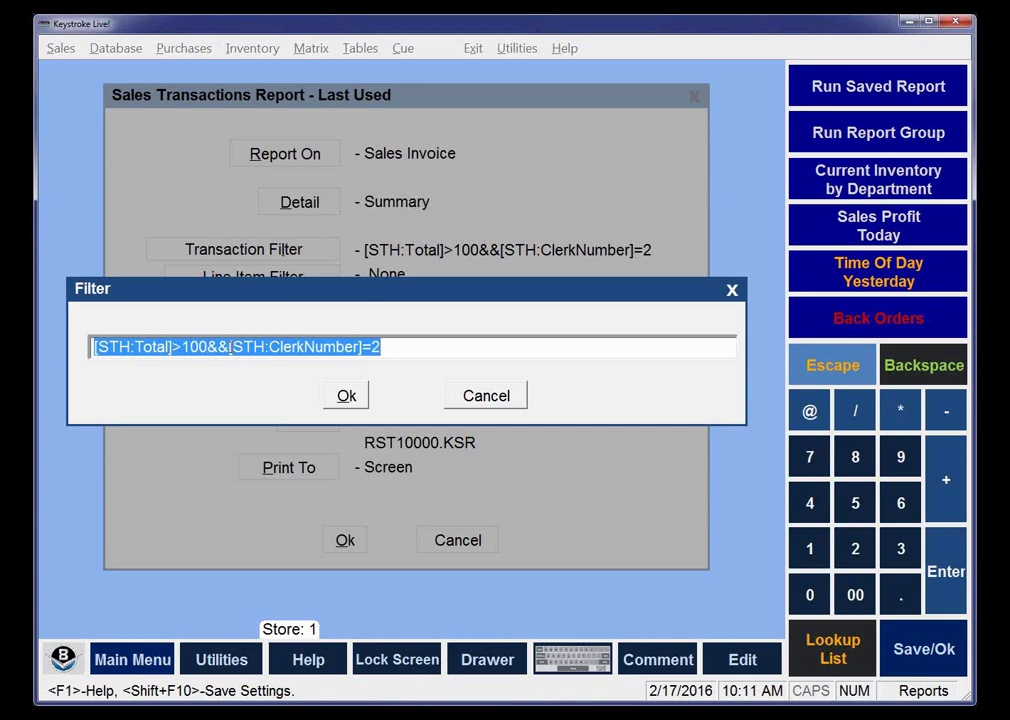
Remove the && operator between the Total and ClerkNumber conditions in the transaction filter.
{"action": "left_click", "coordinate": [205, 346]}
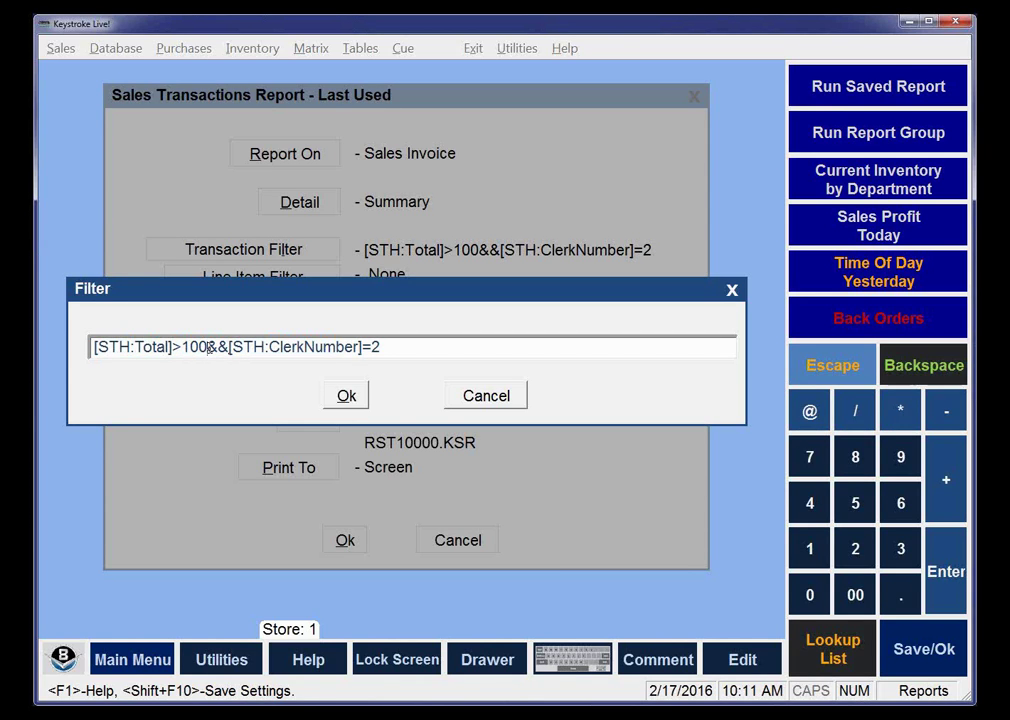
{"action": "key", "text": "Delete"}
{"action": "key", "text": "Delete"}
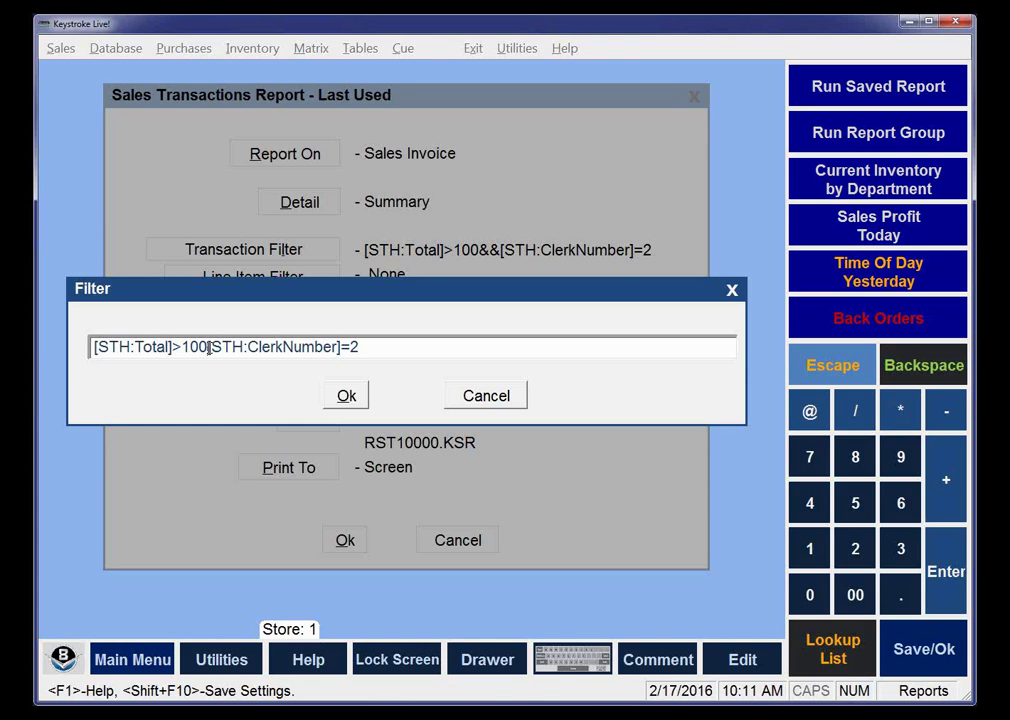
Try || as the operator between the two filter conditions and remove it again.
{"action": "type", "text": "||"}
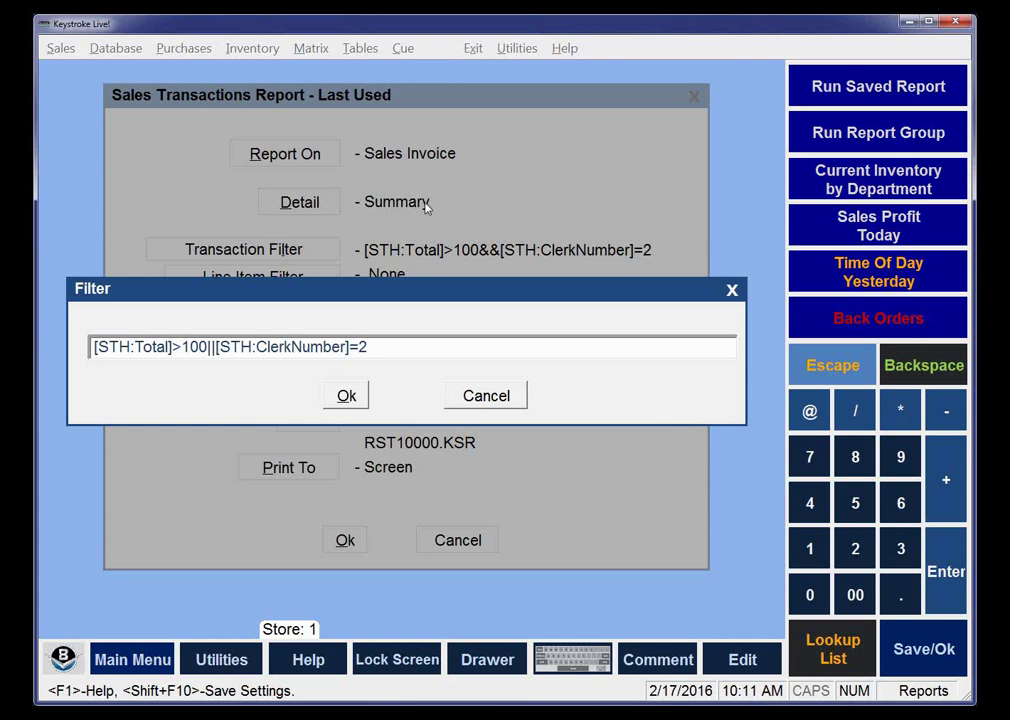
{"action": "key", "text": "BackSpace"}
{"action": "key", "text": "BackSpace"}
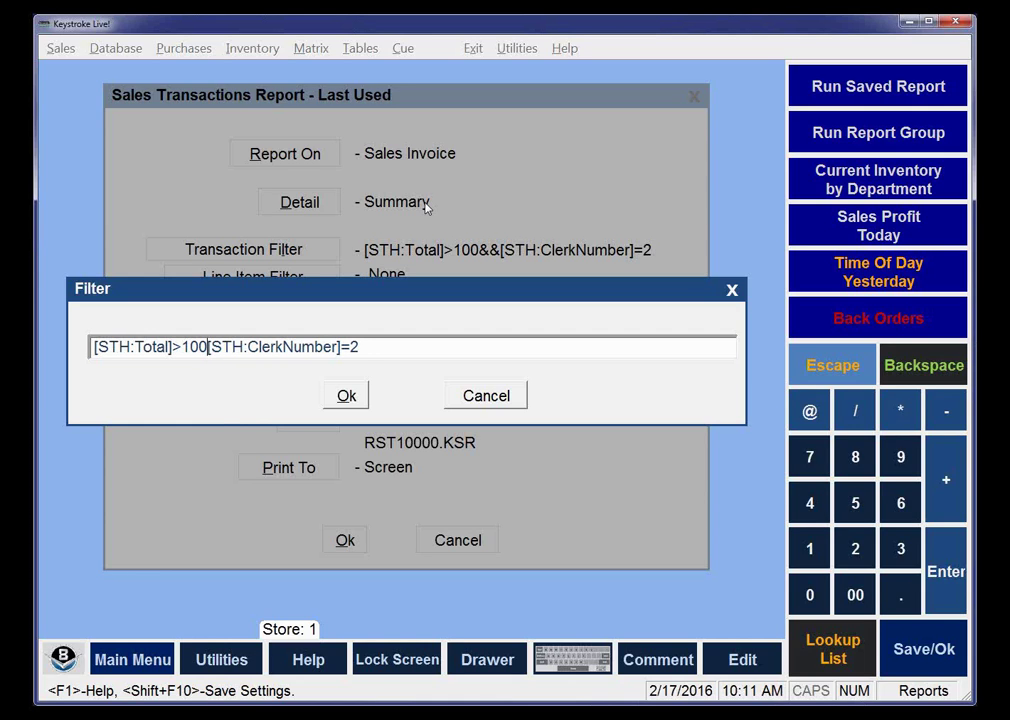
Join the Total and ClerkNumber conditions with "or" in the transaction filter and accept it.
{"action": "type", "text": "or"}
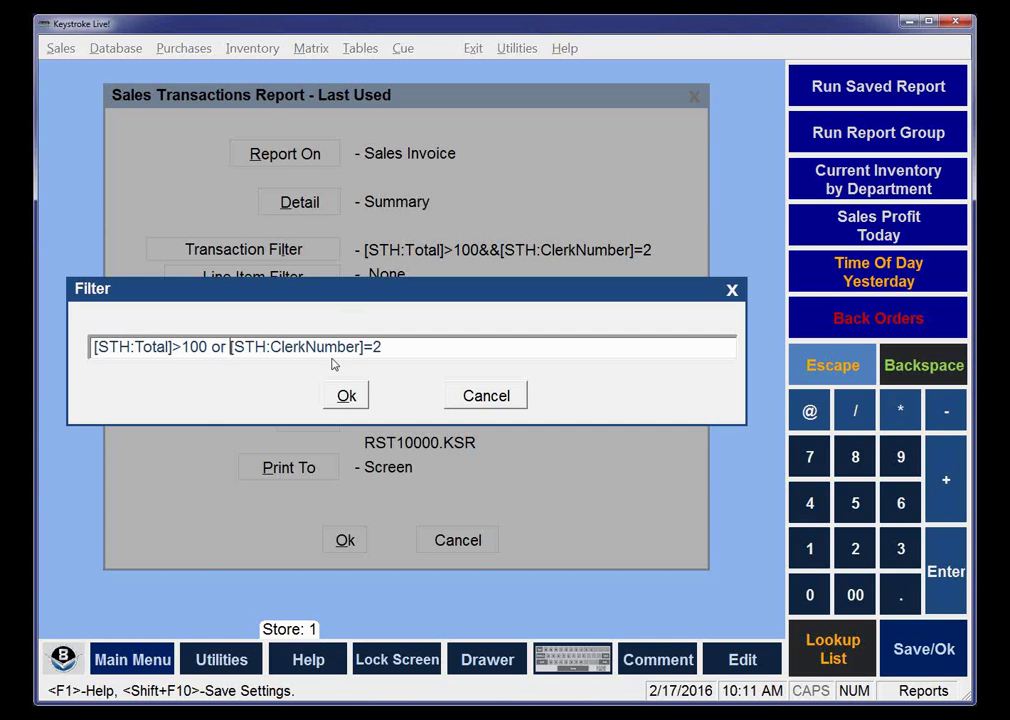
{"action": "left_click", "coordinate": [347, 397]}
{"action": "key", "text": "Down"}
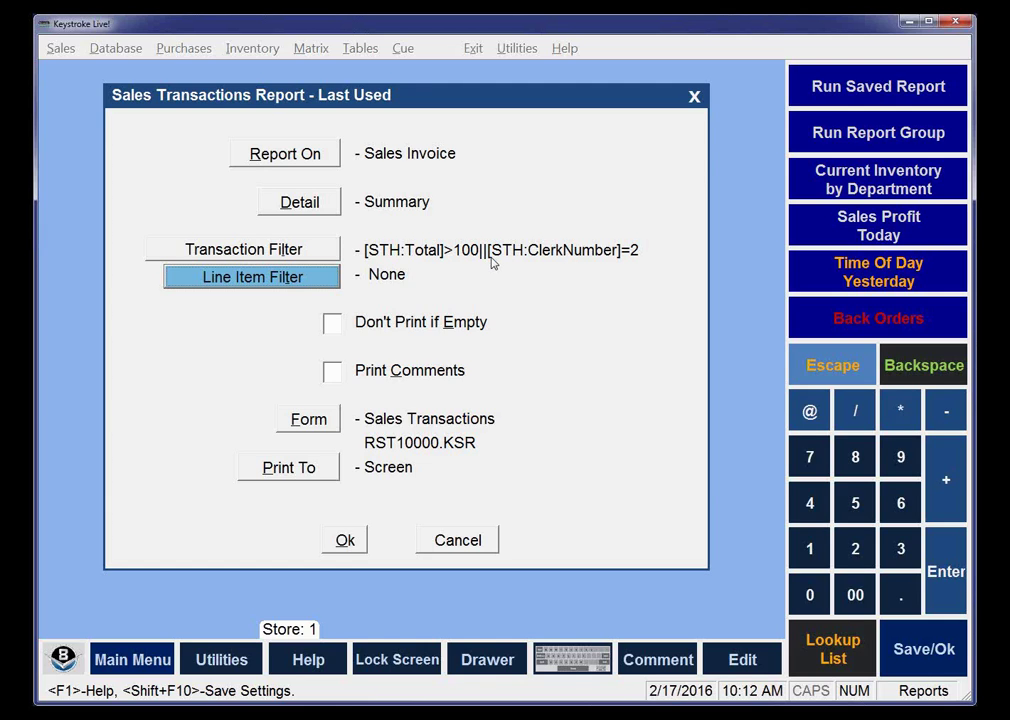
Run the sales transactions report with the either-condition filter for 01/01/15 through 02/17/16.
{"action": "left_click", "coordinate": [362, 544]}
{"action": "key", "text": "Return"}
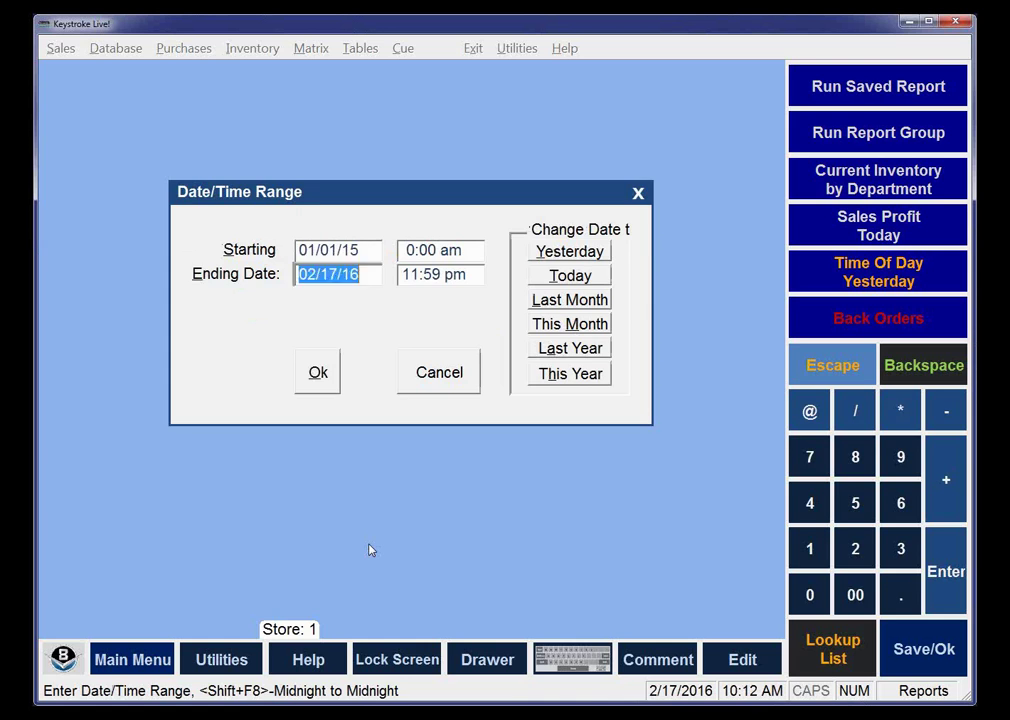
{"action": "key", "text": "Return"}
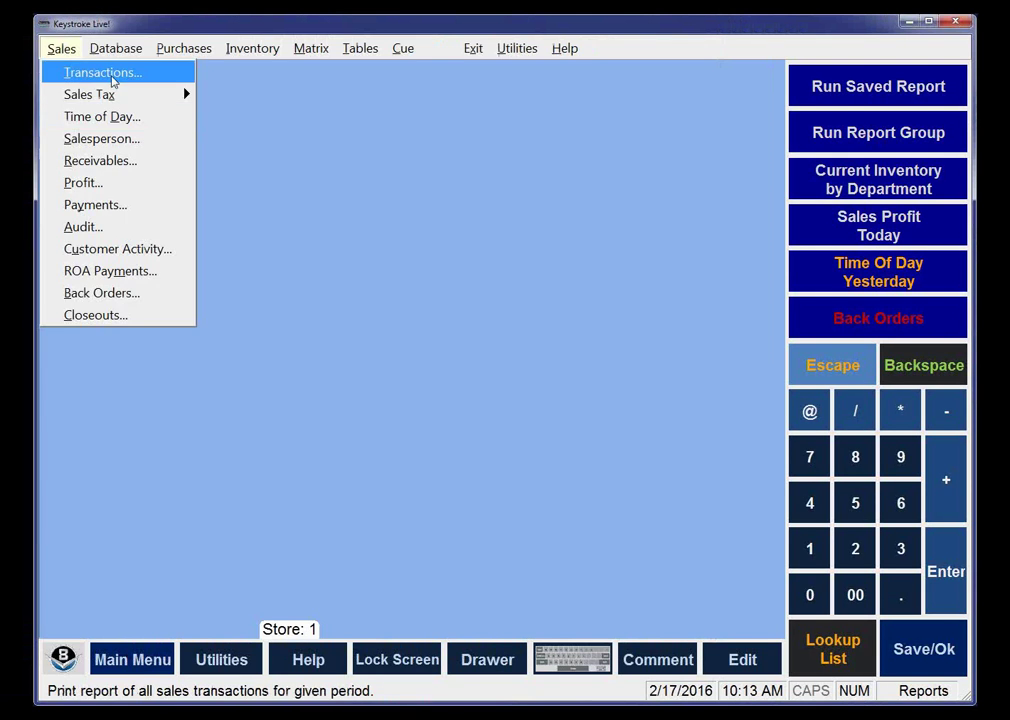
Reopen the last used sales transactions report settings and open the transaction filter for editing.
{"action": "left_click", "coordinate": [110, 72]}
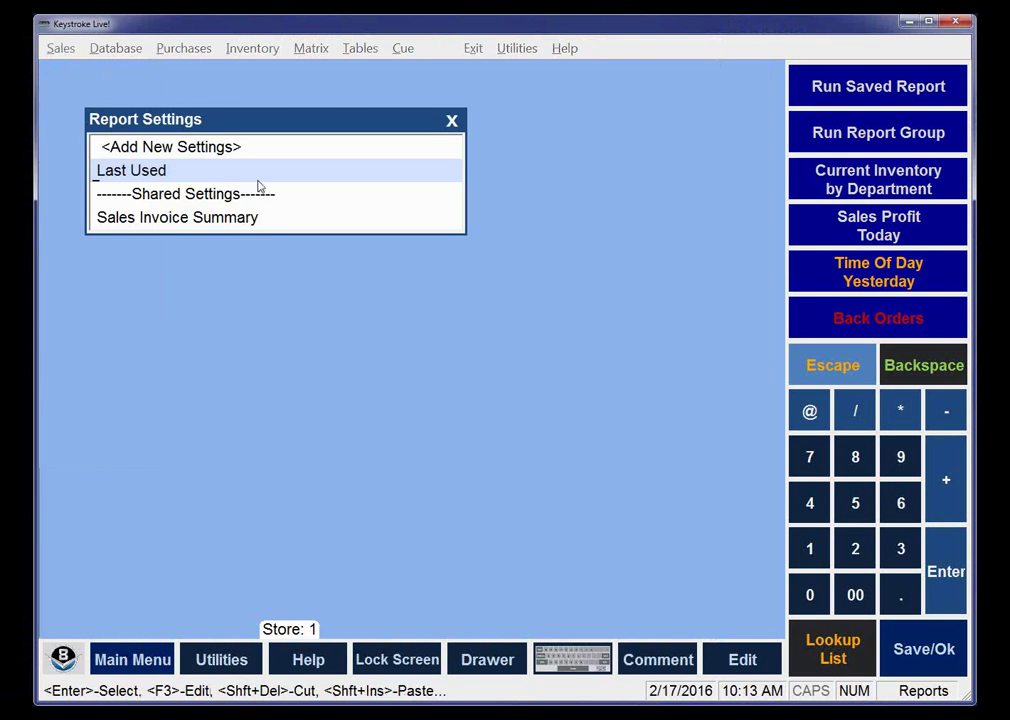
{"action": "key", "text": "Return"}
{"action": "left_click", "coordinate": [295, 250]}
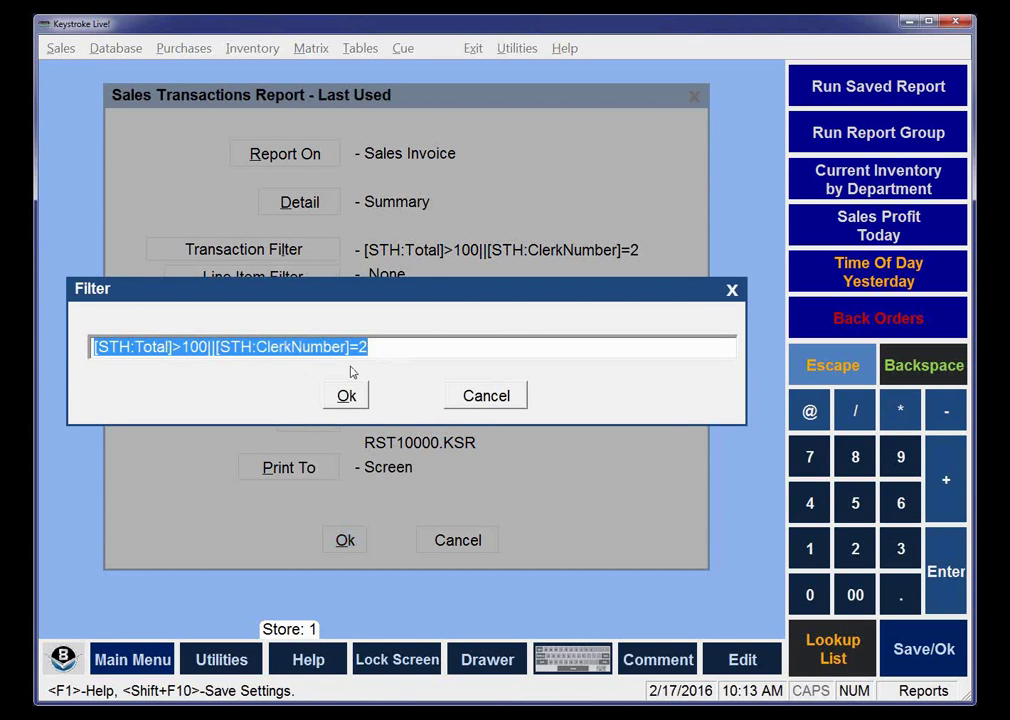
Replace the whole transaction filter with the ClerkNumber field from the Sales Invoice field list.
{"action": "key", "text": "F2"}
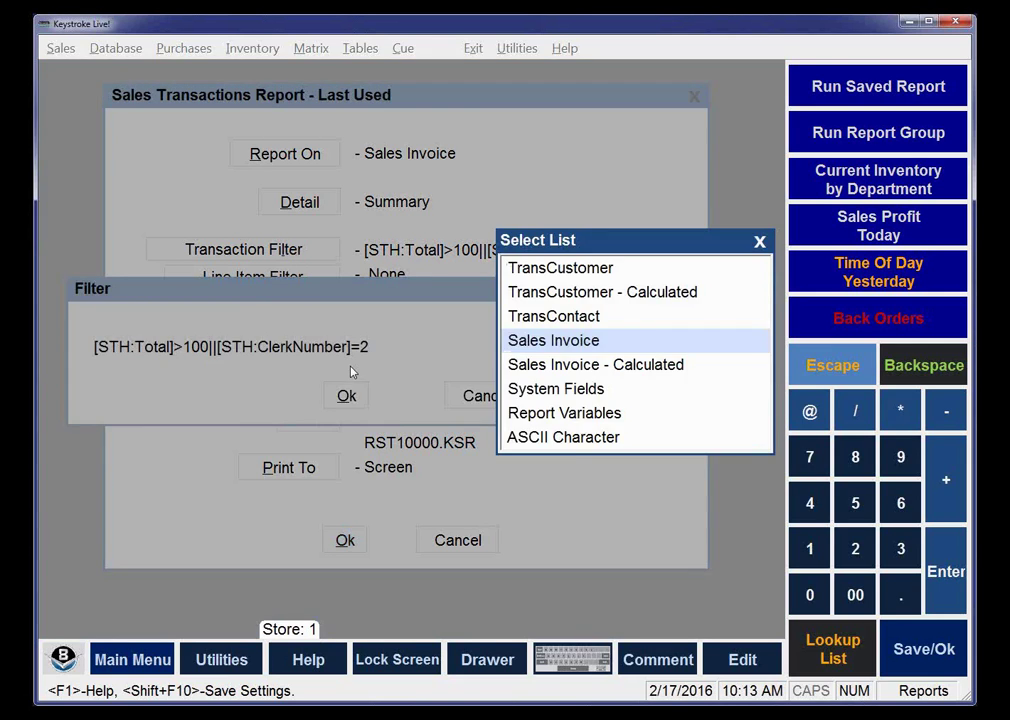
{"action": "key", "text": "Return"}
{"action": "key", "text": "Down"}
{"action": "key", "text": "Down"}
{"action": "key", "text": "Down"}
{"action": "key", "text": "Down"}
{"action": "key", "text": "Down"}
{"action": "key", "text": "Down"}
{"action": "key", "text": "Down"}
{"action": "key", "text": "Down"}
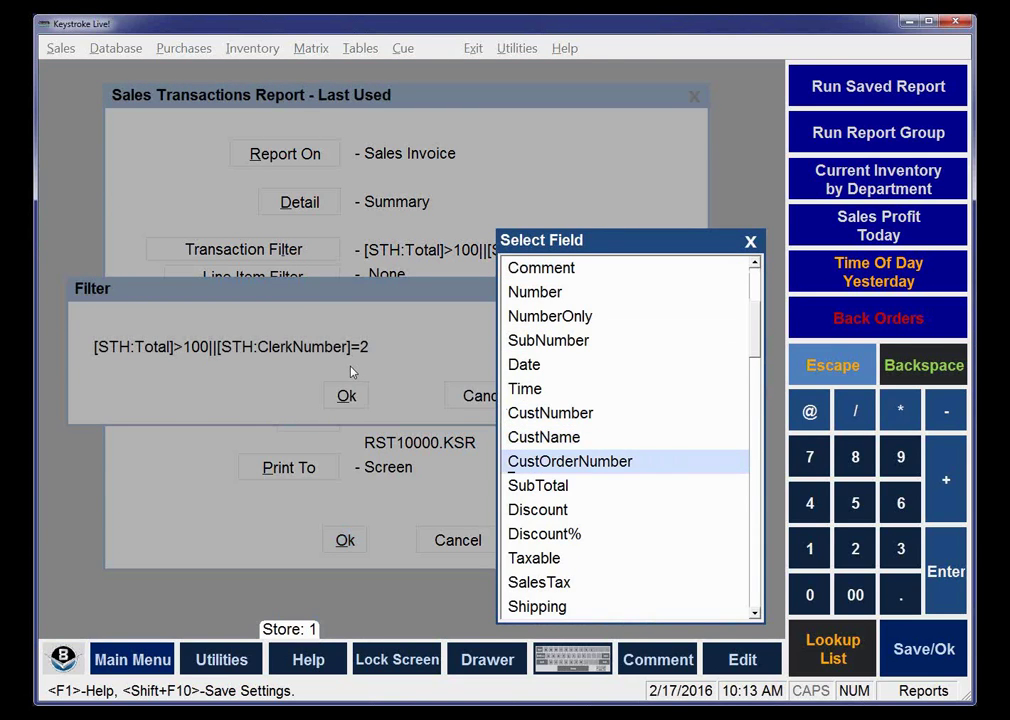
{"action": "key", "text": "Down"}
{"action": "key", "text": "Down"}
{"action": "key", "text": "Down"}
{"action": "key", "text": "Down"}
{"action": "key", "text": "Down"}
{"action": "key", "text": "Down"}
{"action": "key", "text": "Down"}
{"action": "key", "text": "Down"}
{"action": "key", "text": "Down"}
{"action": "key", "text": "Down"}
{"action": "key", "text": "Down"}
{"action": "key", "text": "Return"}
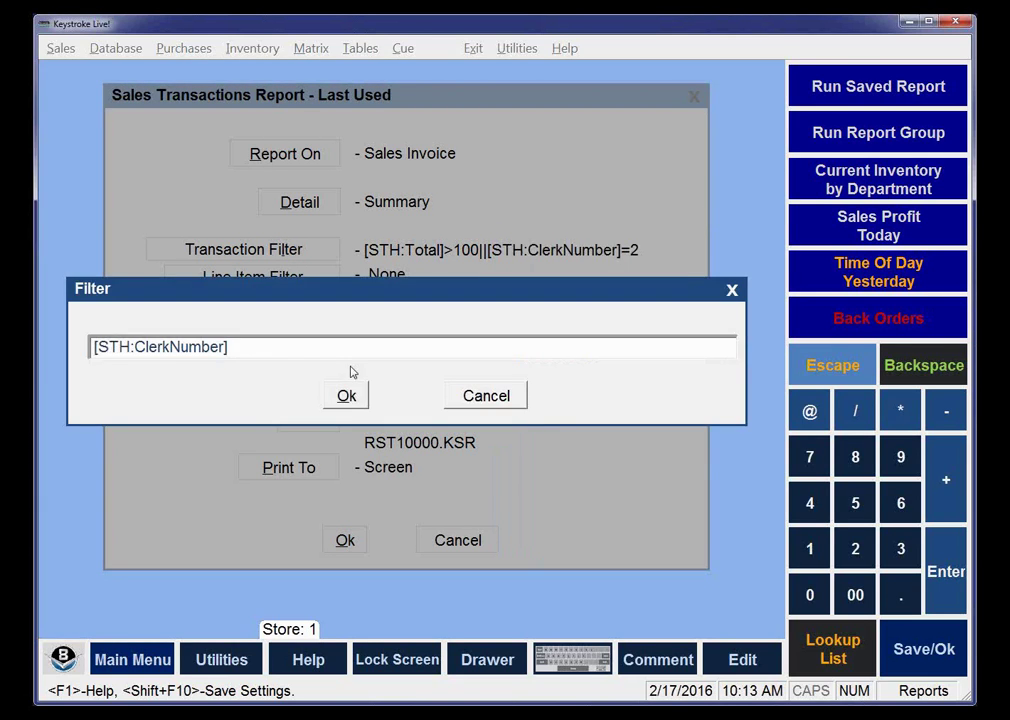
Complete the ClerkNumber condition in the transaction filter with =1.
{"action": "type", "text": "*1"}
{"action": "key", "text": "BackSpace"}
{"action": "key", "text": "BackSpace"}
{"action": "type", "text": "=12"}
{"action": "key", "text": "BackSpace"}
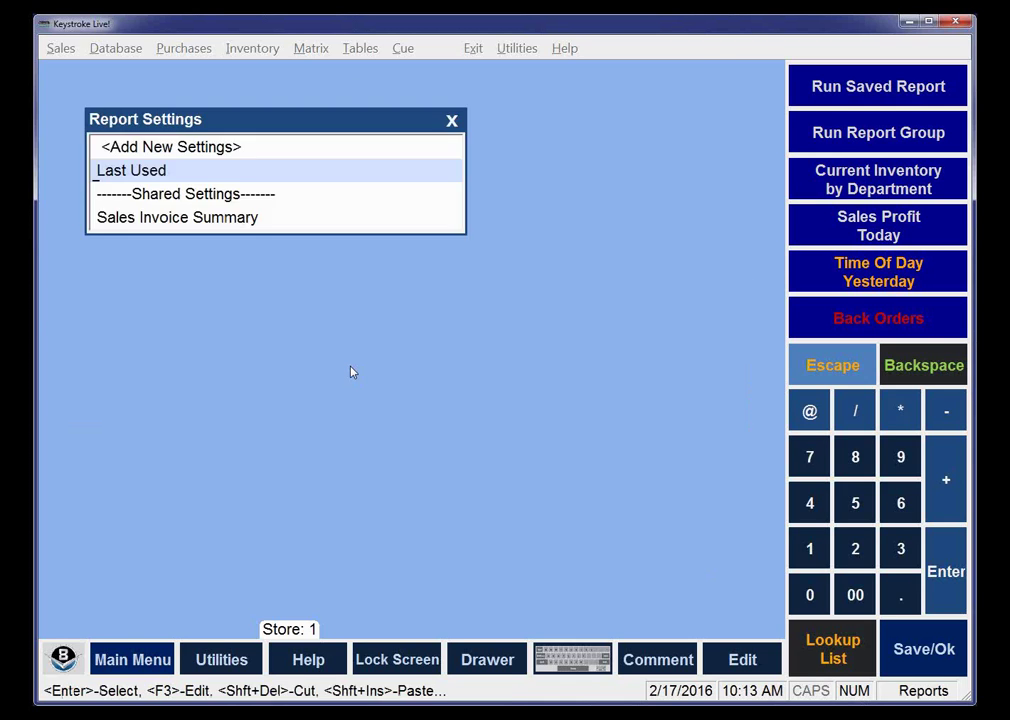
Run the customer database report unfiltered with the Phone List form, and close it.
{"action": "key", "text": "Right"}
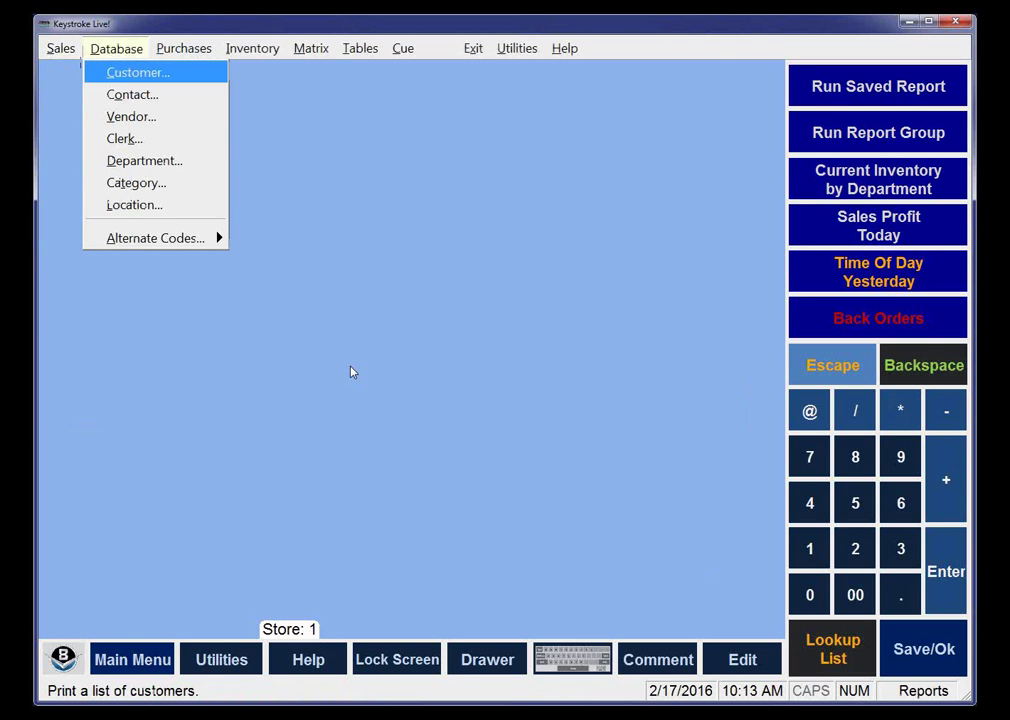
{"action": "key", "text": "Return"}
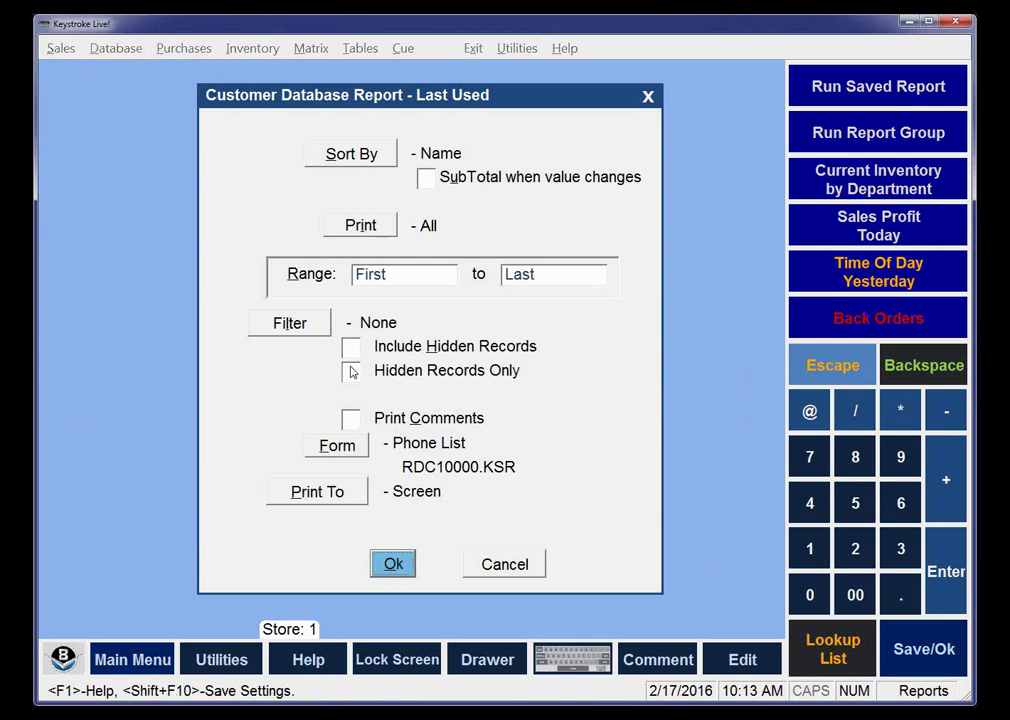
{"action": "left_click", "coordinate": [394, 565]}
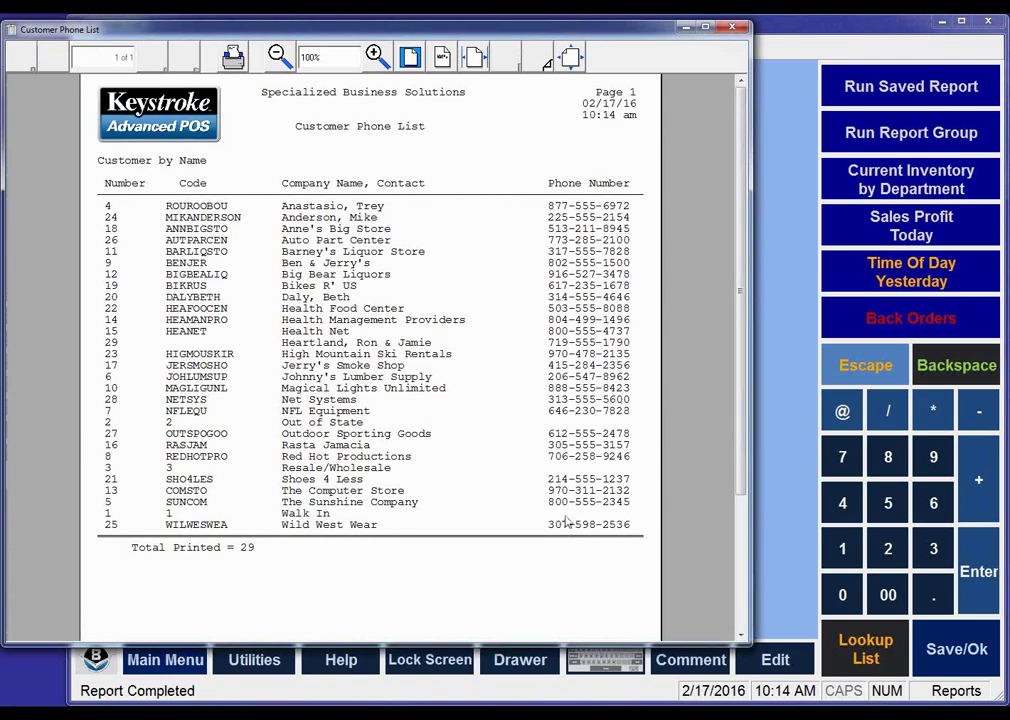
{"action": "left_click", "coordinate": [734, 31]}
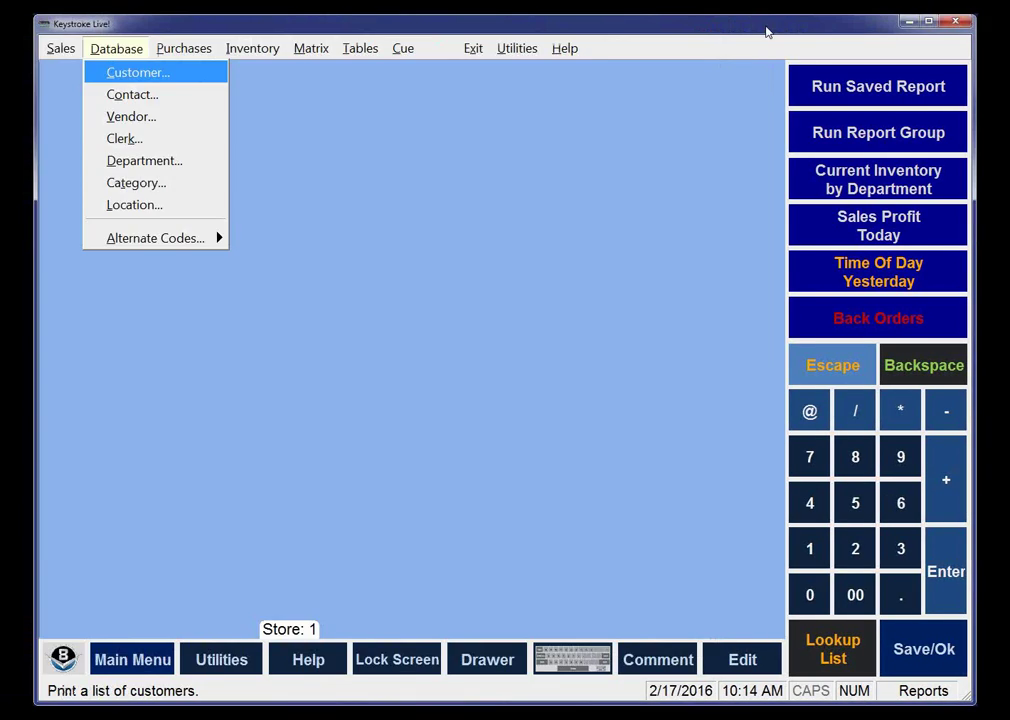
Reopen the customer database report, set its filter to [CST:Phone]>0, and run it.
{"action": "left_click", "coordinate": [198, 72]}
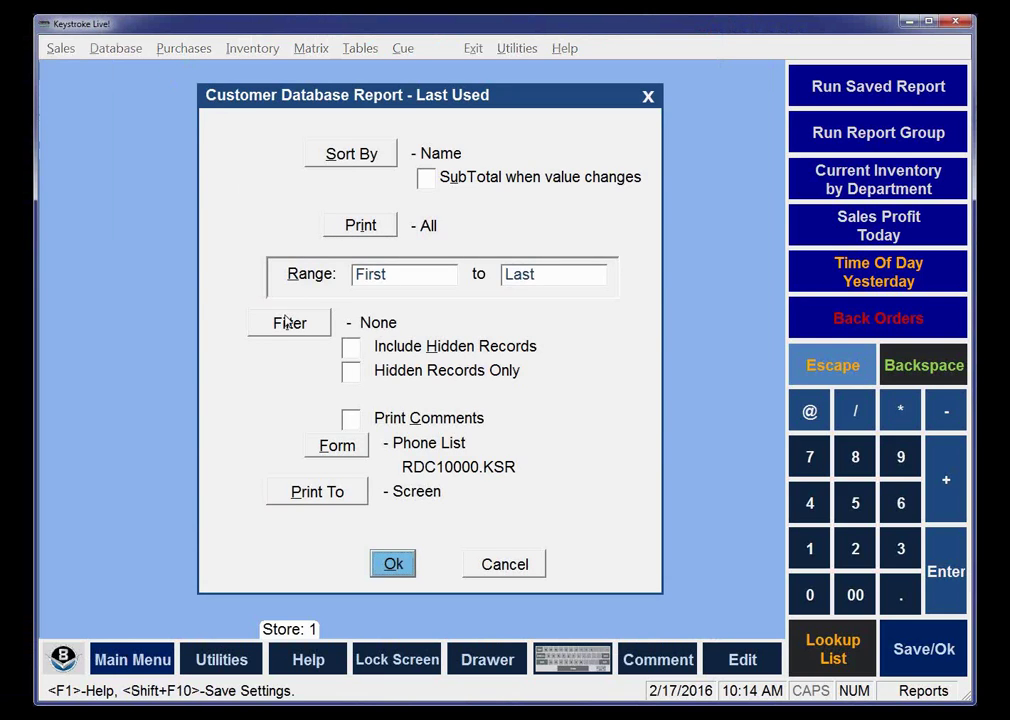
{"action": "left_click", "coordinate": [289, 324]}
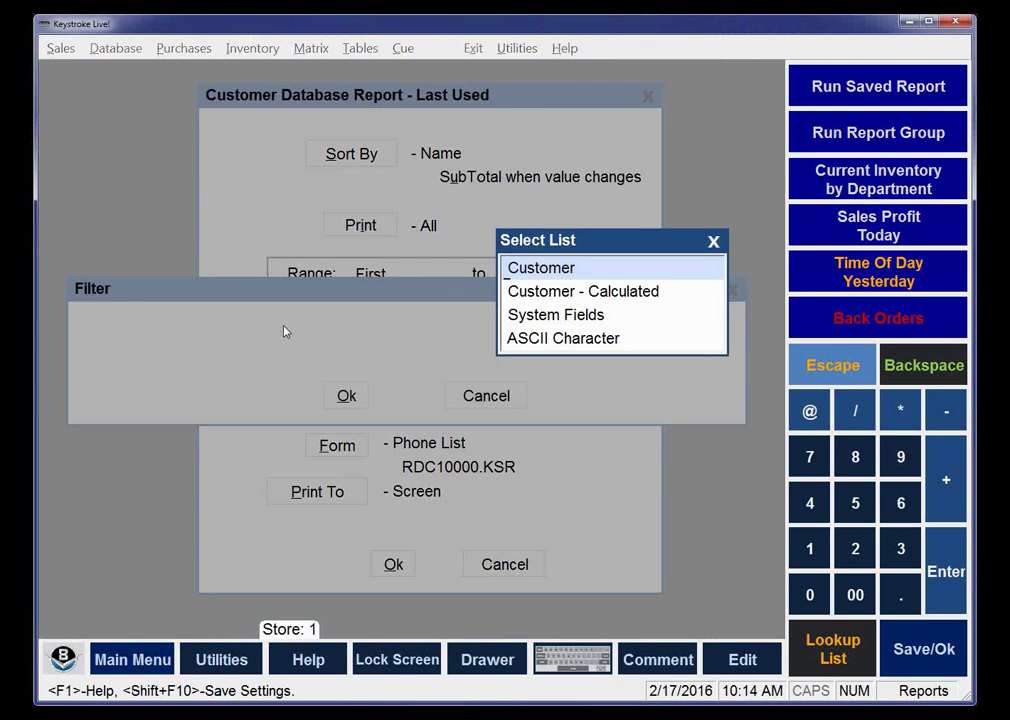
{"action": "key", "text": "Return"}
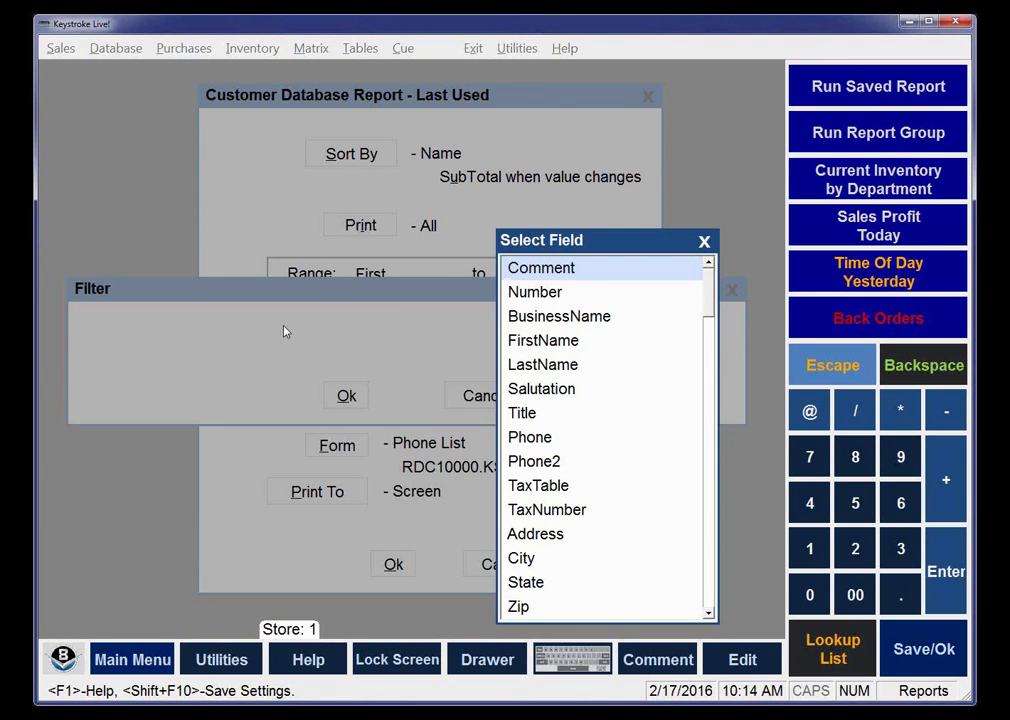
{"action": "key", "text": "Down"}
{"action": "key", "text": "p"}
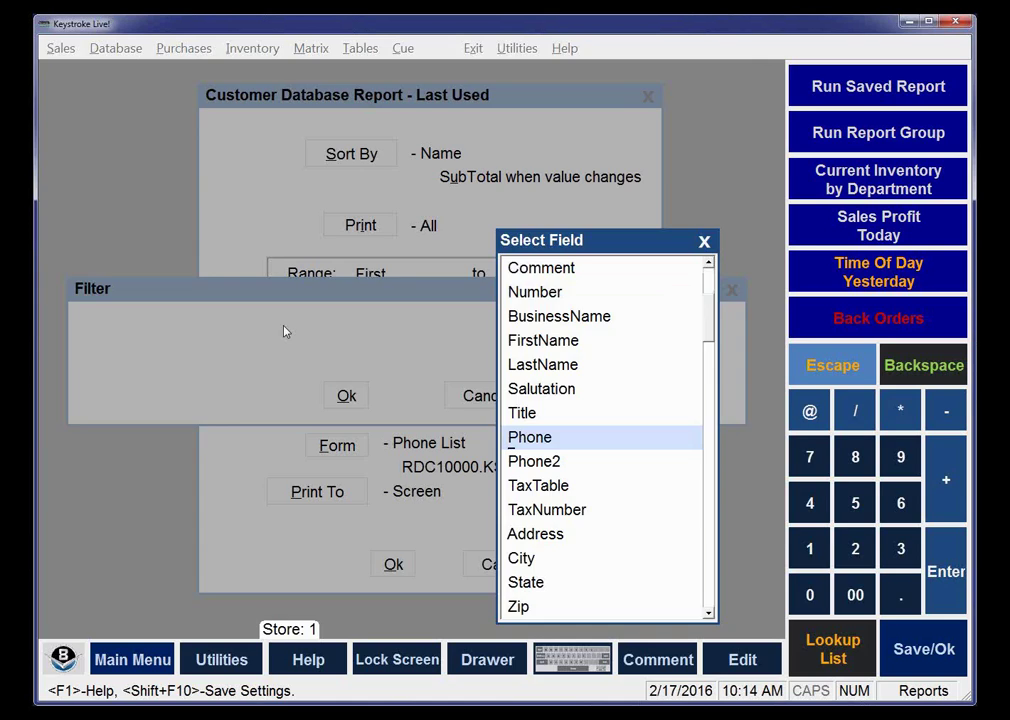
{"action": "key", "text": "Return"}
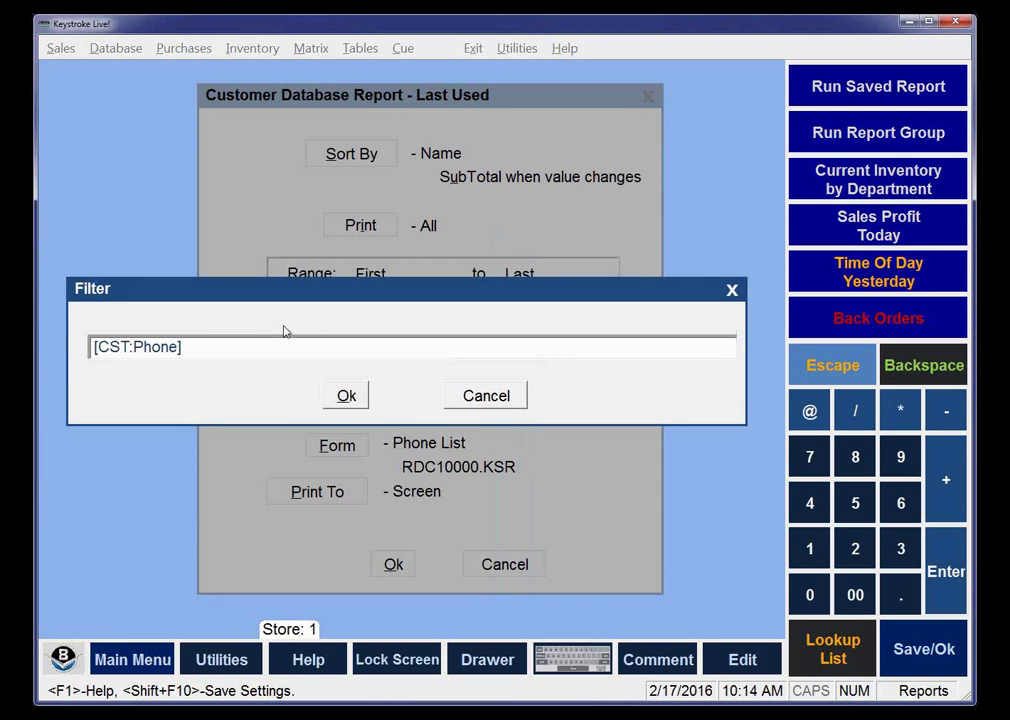
{"action": "type", "text": ">0"}
{"action": "left_click", "coordinate": [345, 397]}
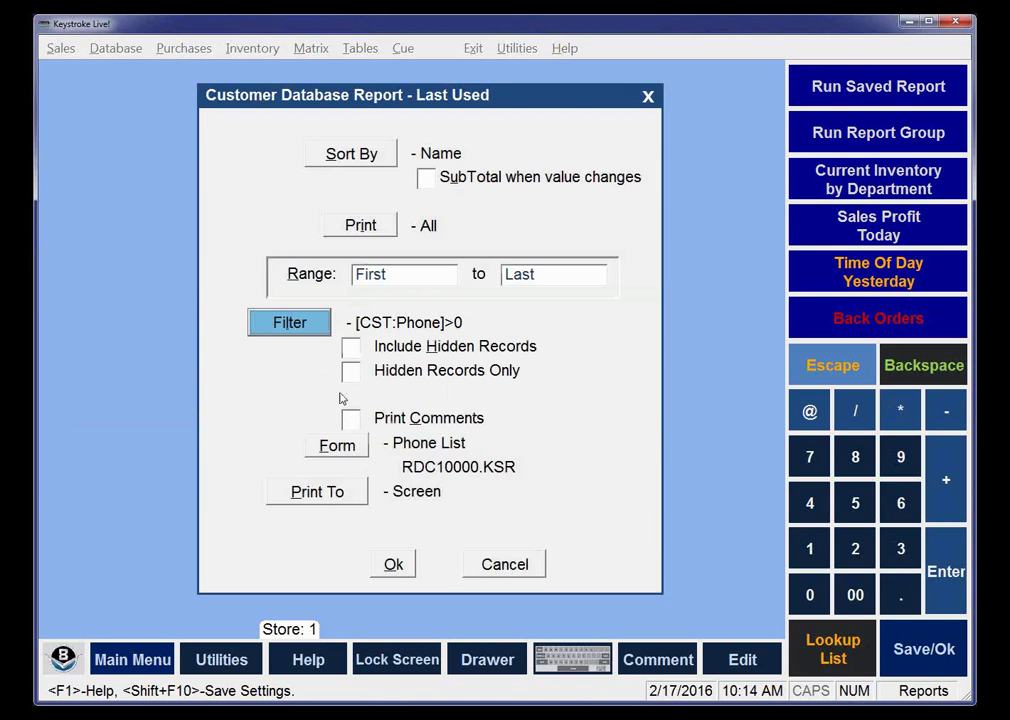
{"action": "left_click", "coordinate": [395, 565]}
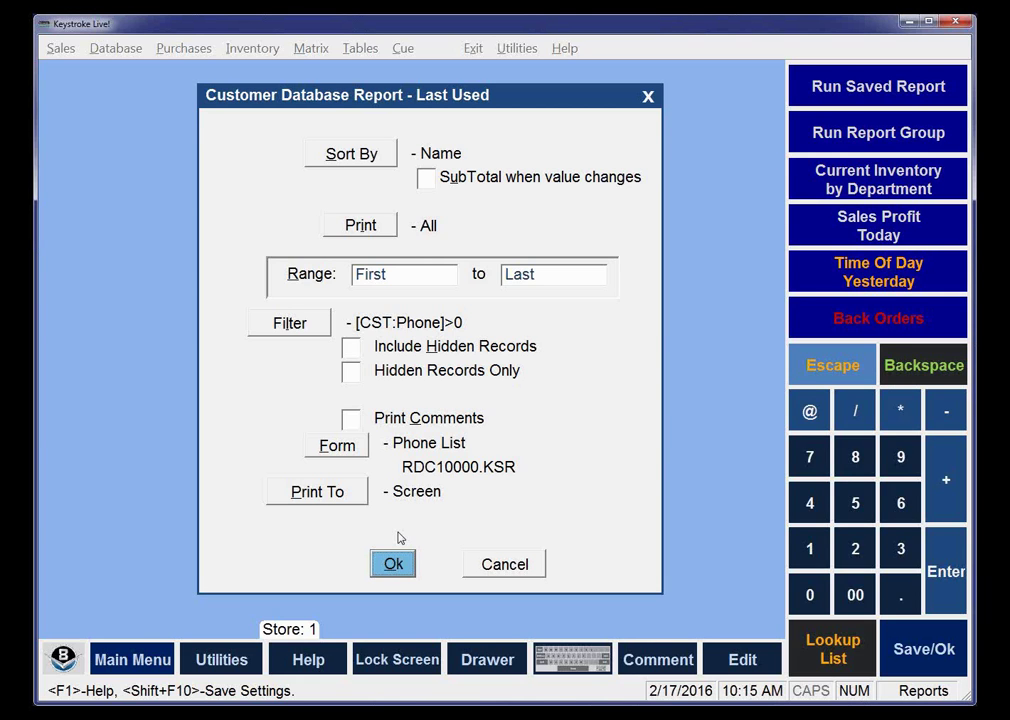
Change the customer database report's form to Address List (RDC10010.KSR).
{"action": "key", "text": "Up"}
{"action": "key", "text": "Up"}
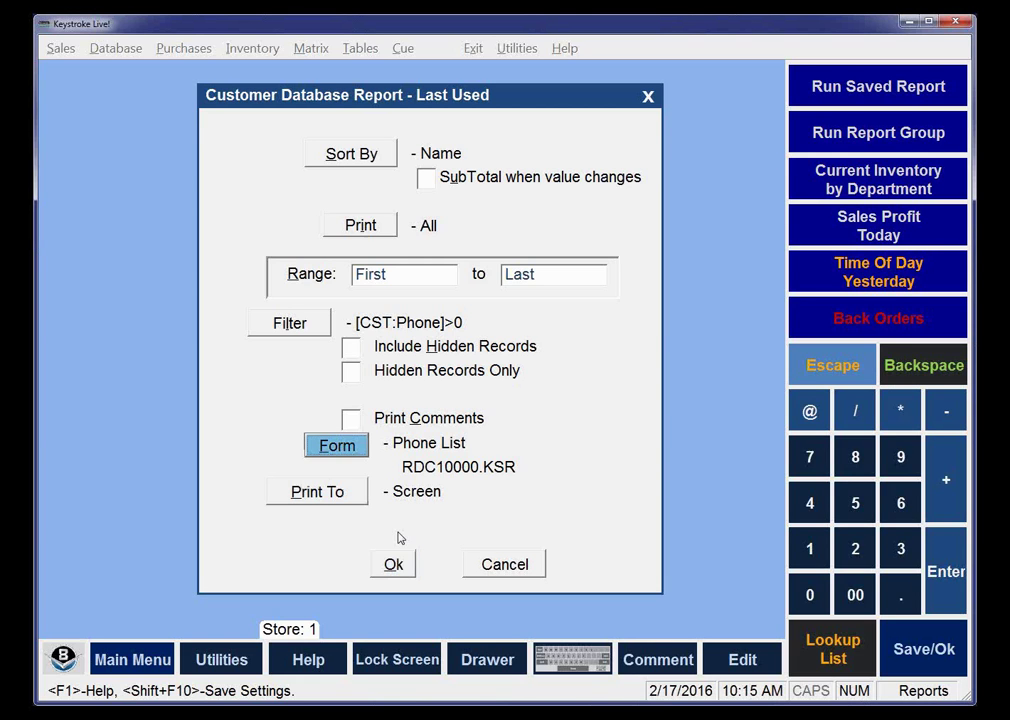
{"action": "key", "text": "Return"}
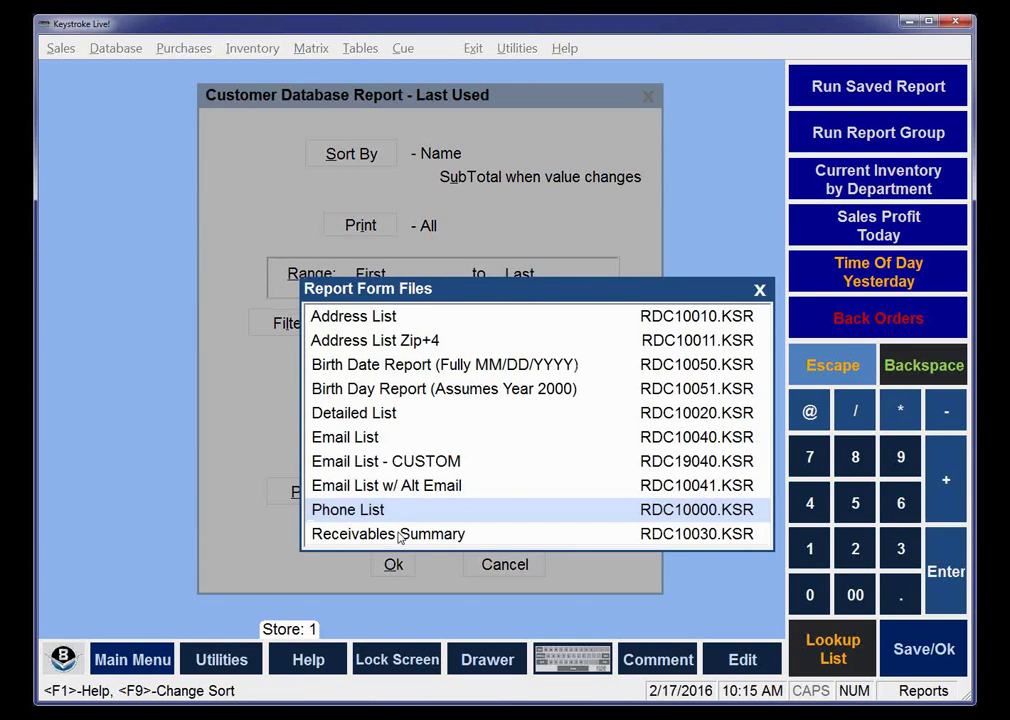
{"action": "key", "text": "Up"}
{"action": "key", "text": "Up"}
{"action": "key", "text": "Up"}
{"action": "key", "text": "Up"}
{"action": "key", "text": "Up"}
{"action": "key", "text": "Up"}
{"action": "key", "text": "Up"}
{"action": "key", "text": "Up"}
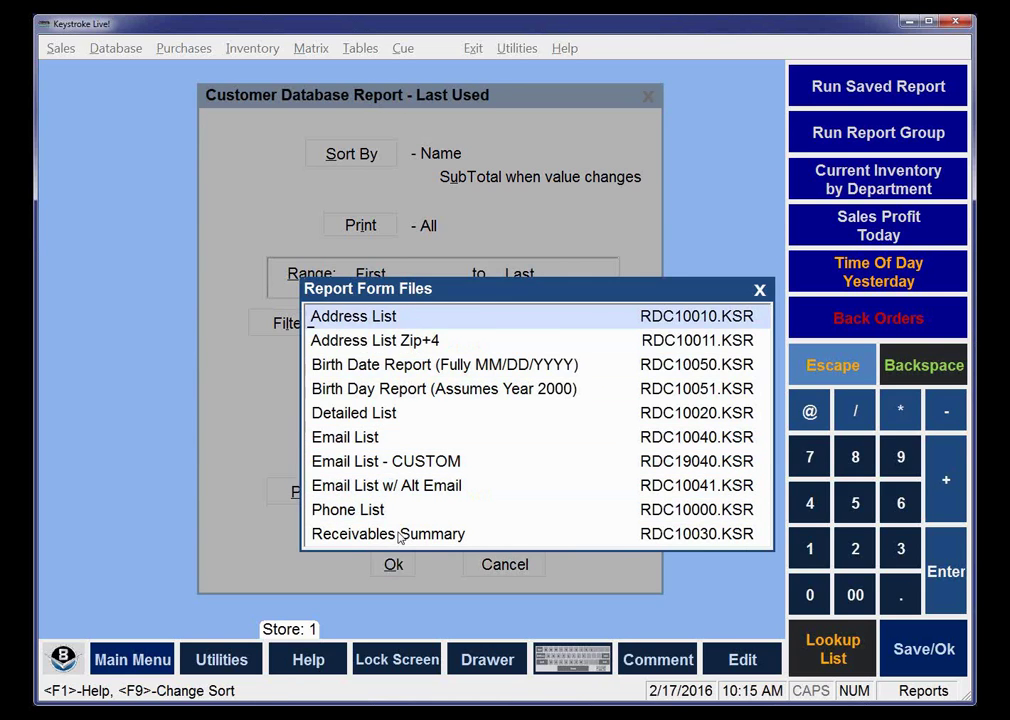
{"action": "key", "text": "Return"}
Clear the phone filter from the customer database report and run the Address List.
{"action": "key", "text": "Up"}
{"action": "key", "text": "Up"}
{"action": "key", "text": "Up"}
{"action": "key", "text": "Up"}
{"action": "key", "text": "Up"}
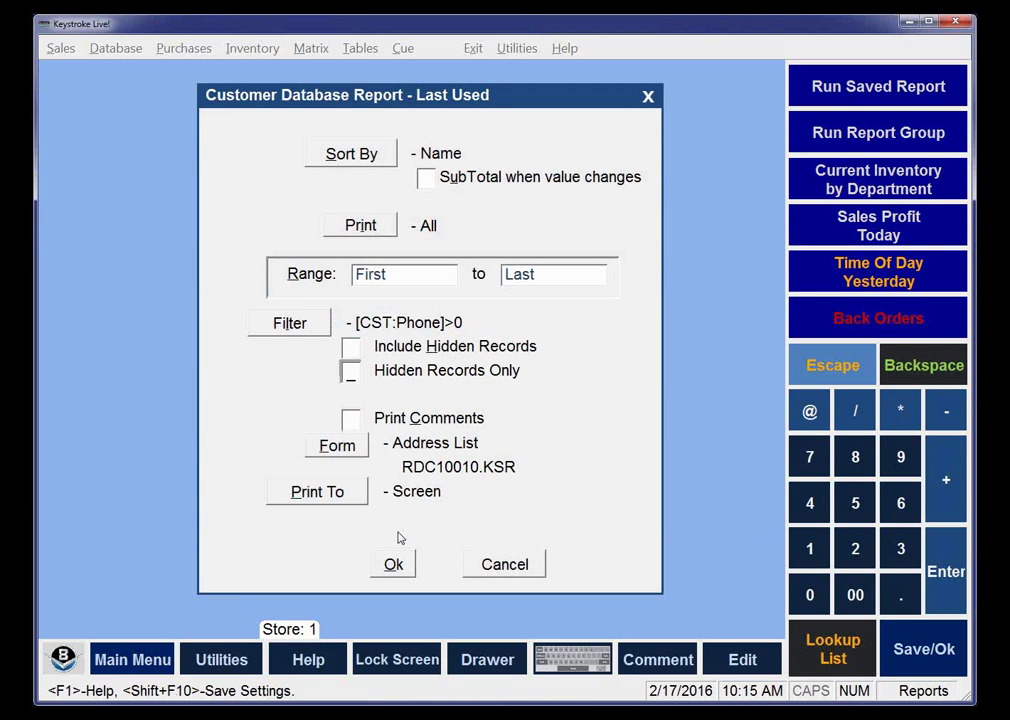
{"action": "key", "text": "Return"}
{"action": "key", "text": "Delete"}
{"action": "key", "text": "Return"}
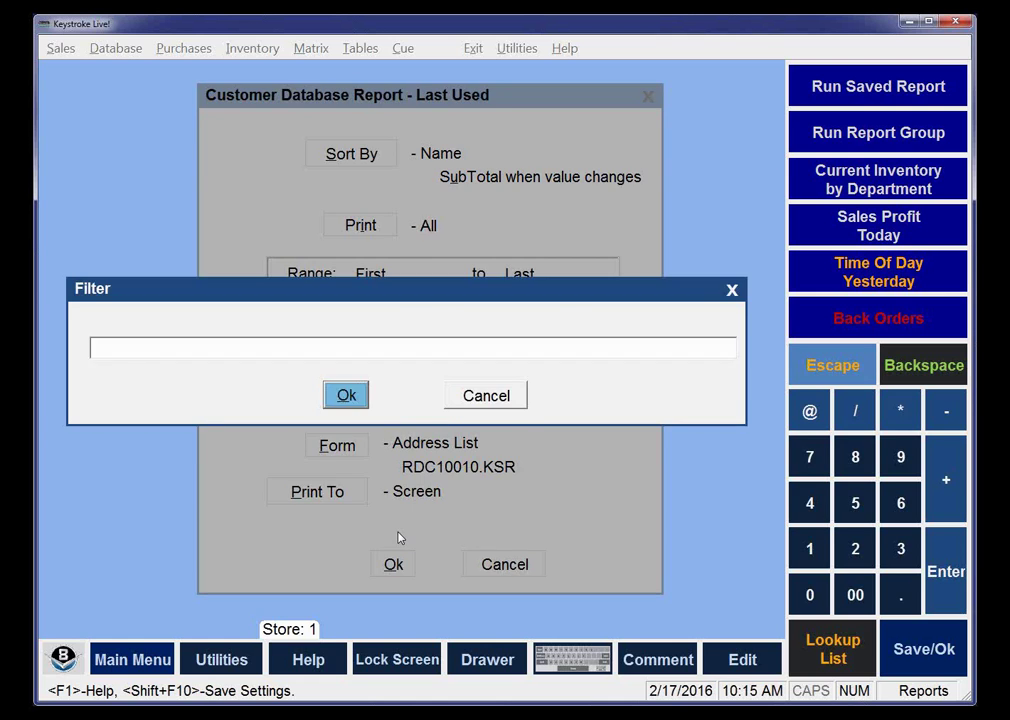
{"action": "key", "text": "Down"}
{"action": "key", "text": "Down"}
{"action": "key", "text": "Down"}
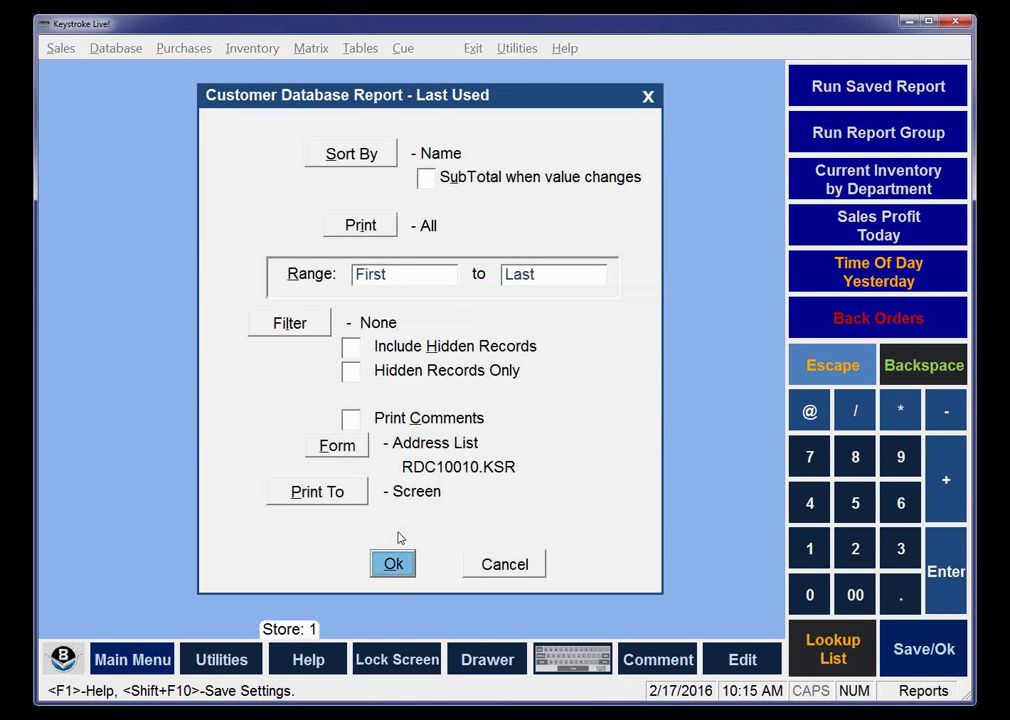
{"action": "key", "text": "Return"}
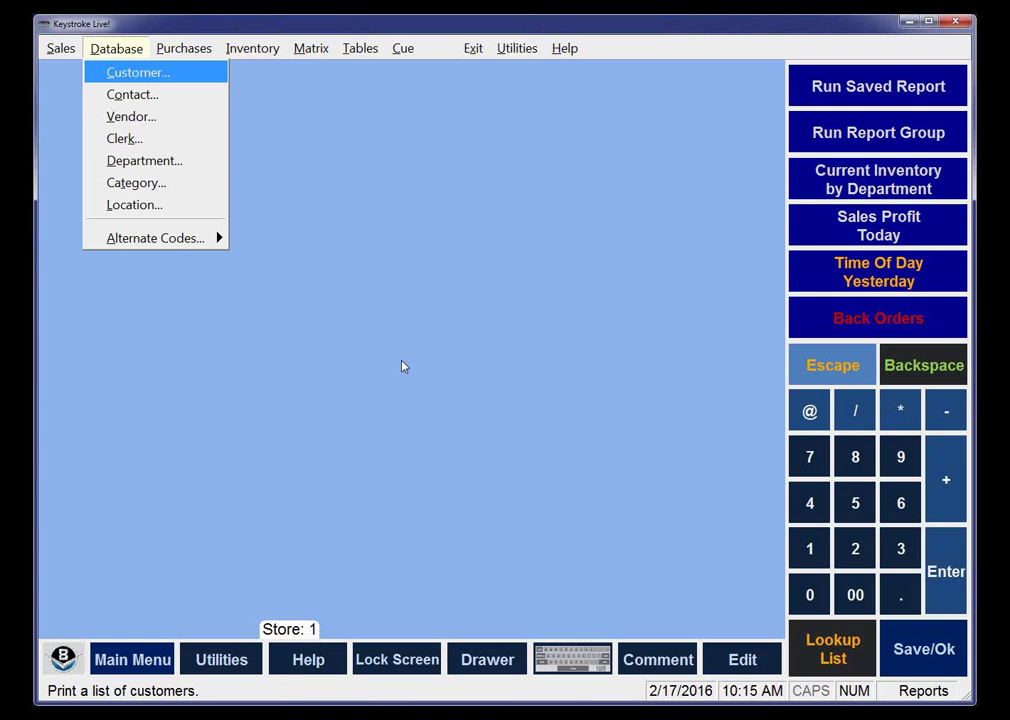
Reopen the customer database report and start its filter with the condition [CST:Zip]>00000 followed by "and".
{"action": "key", "text": "Return"}
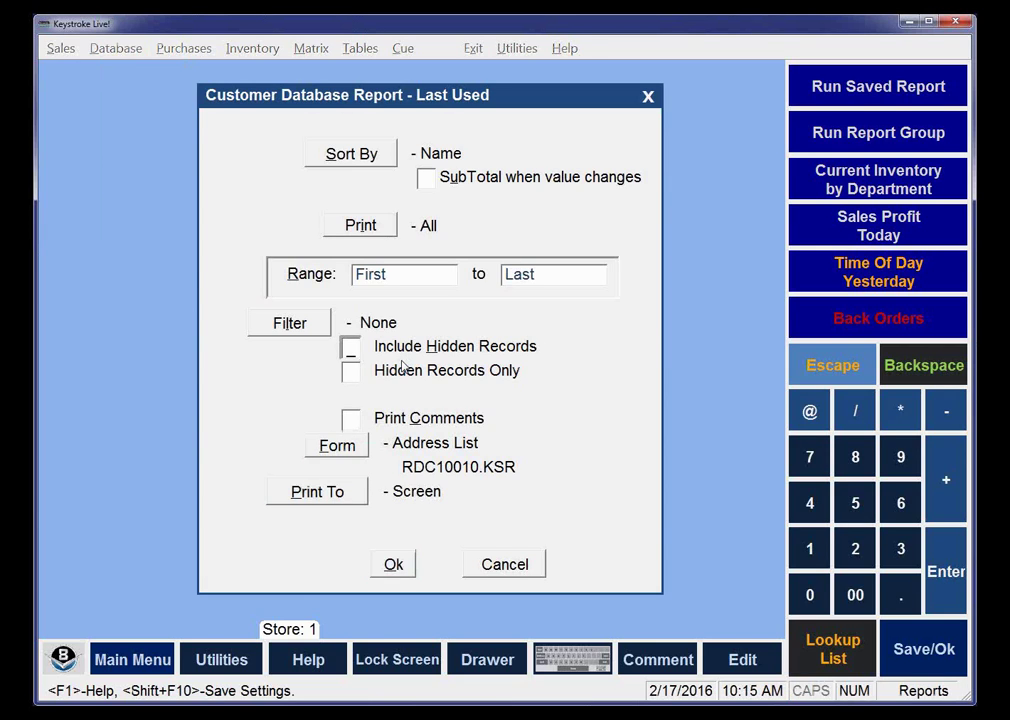
{"action": "key", "text": "alt+f"}
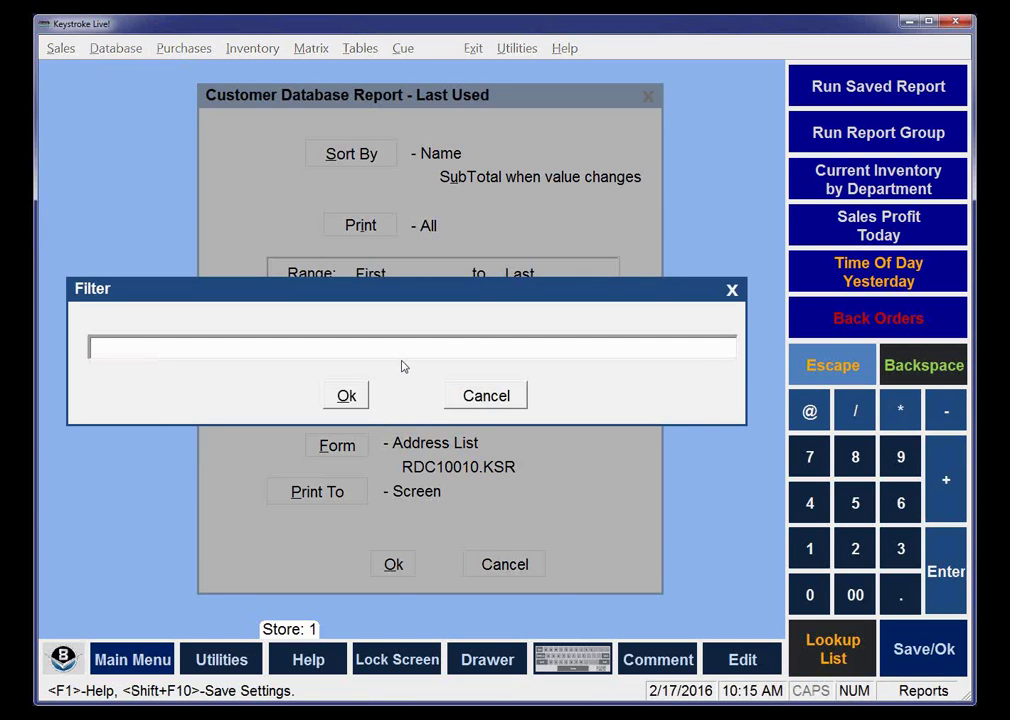
{"action": "key", "text": "F2"}
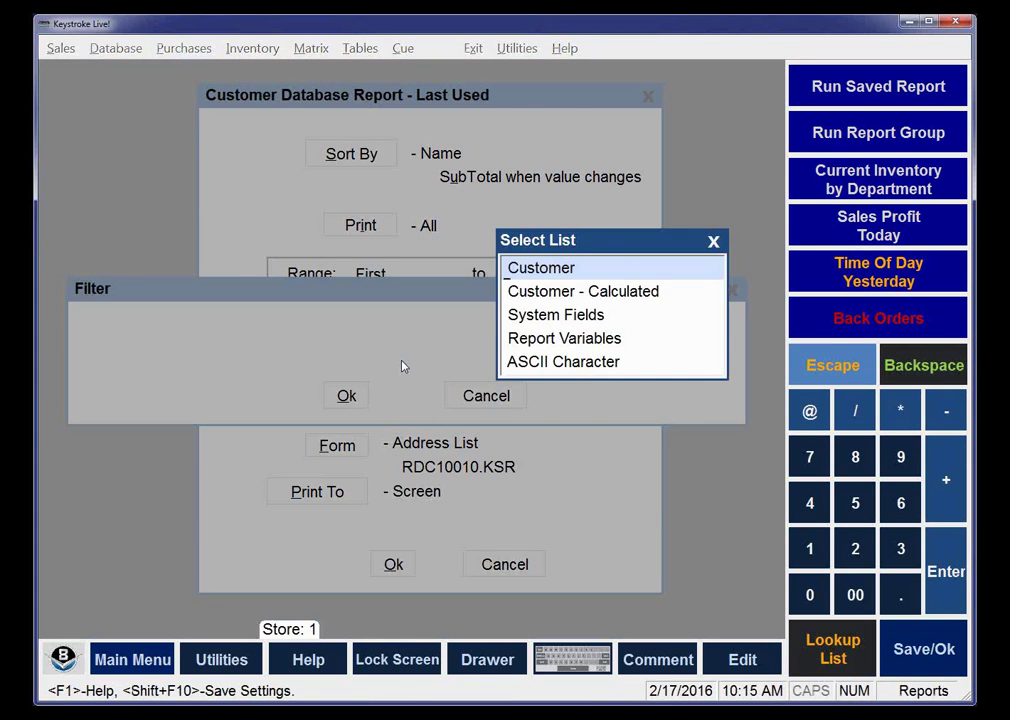
{"action": "key", "text": "Return"}
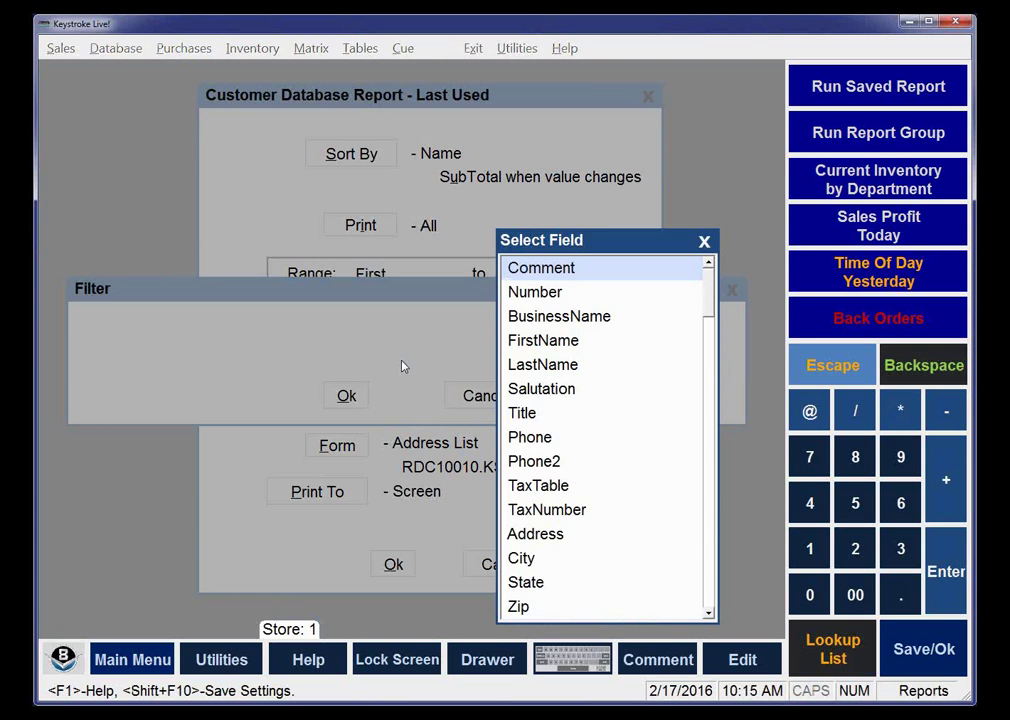
{"action": "key", "text": "z"}
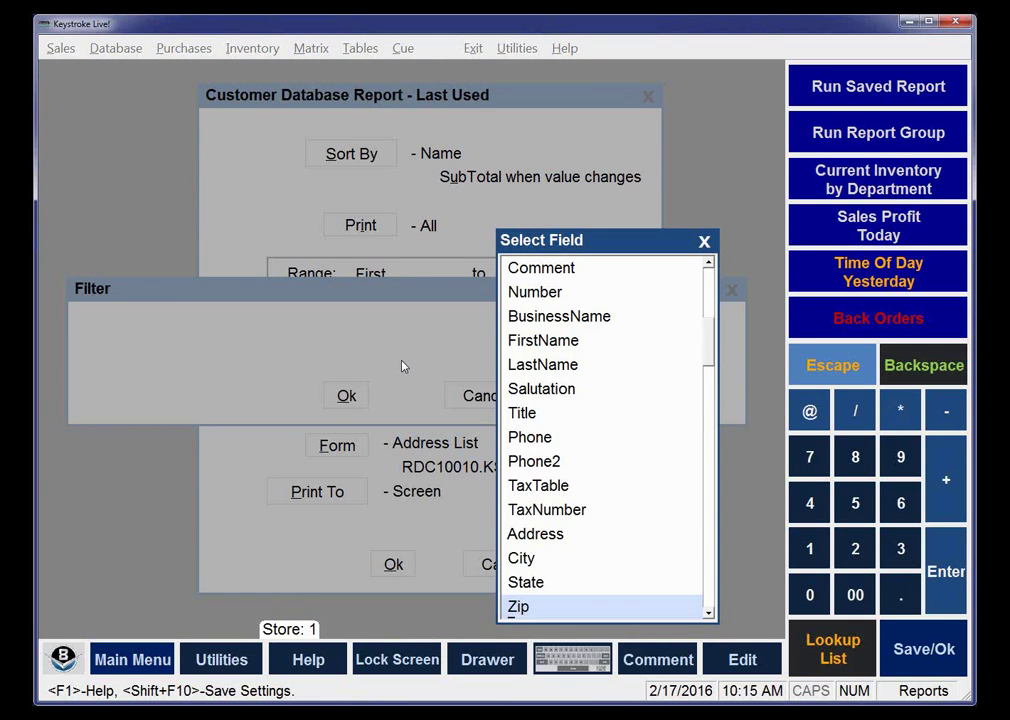
{"action": "key", "text": "Return"}
{"action": "type", "text": ">"}
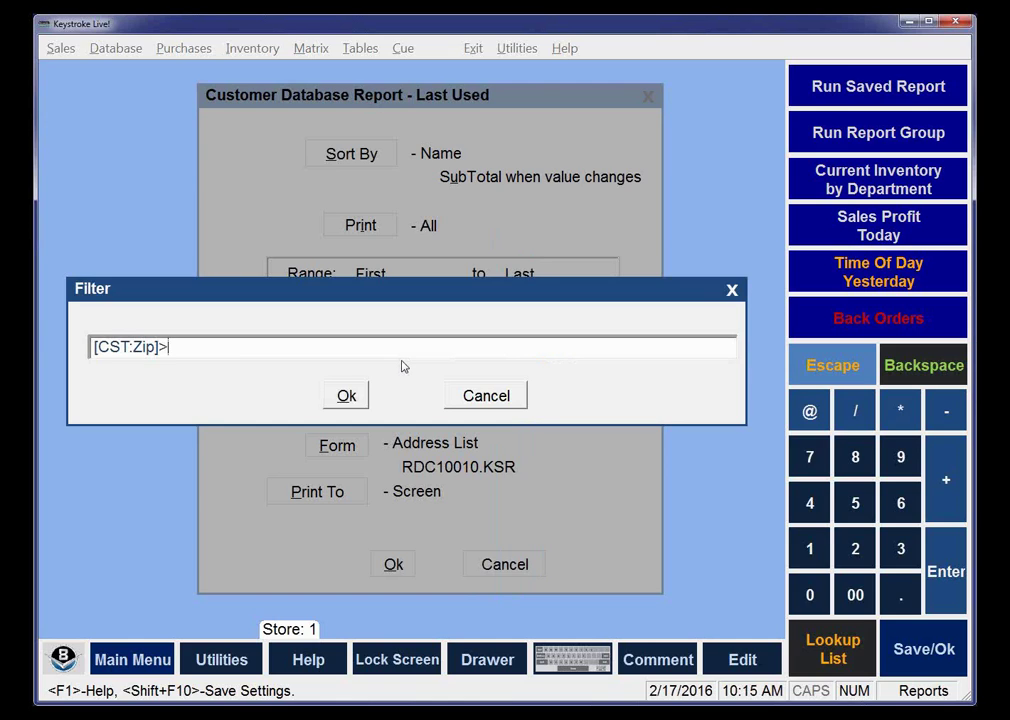
{"action": "type", "text": "00000 and"}
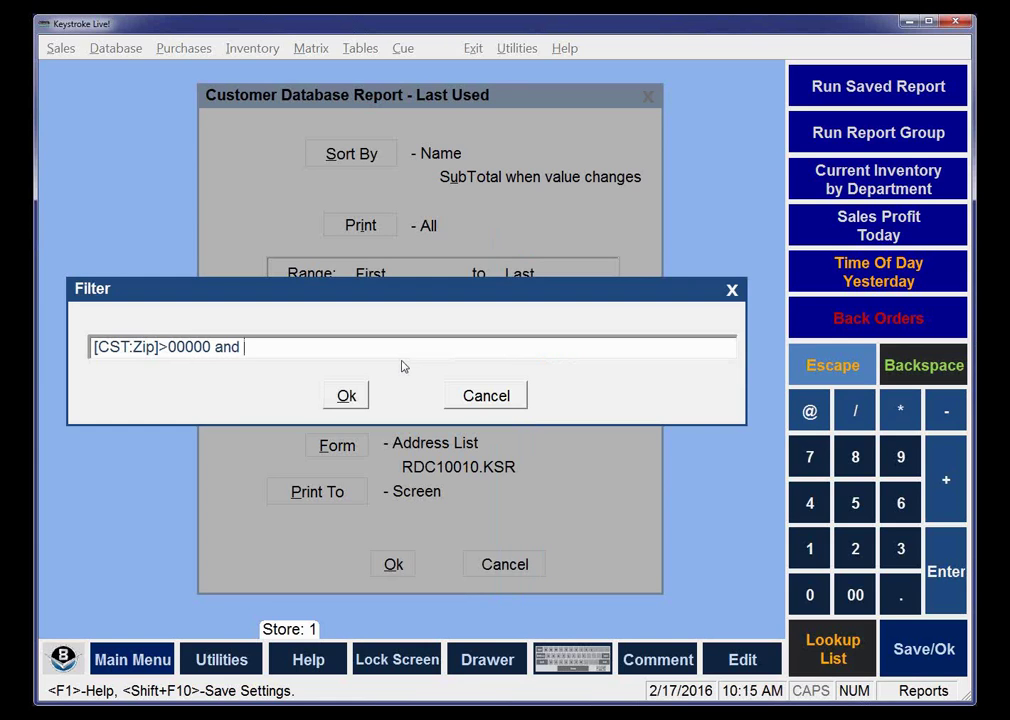
Add the second zip condition [CST:Zip]<99999 followed by "and" to the filter.
{"action": "key", "text": "F2"}
{"action": "key", "text": "Return"}
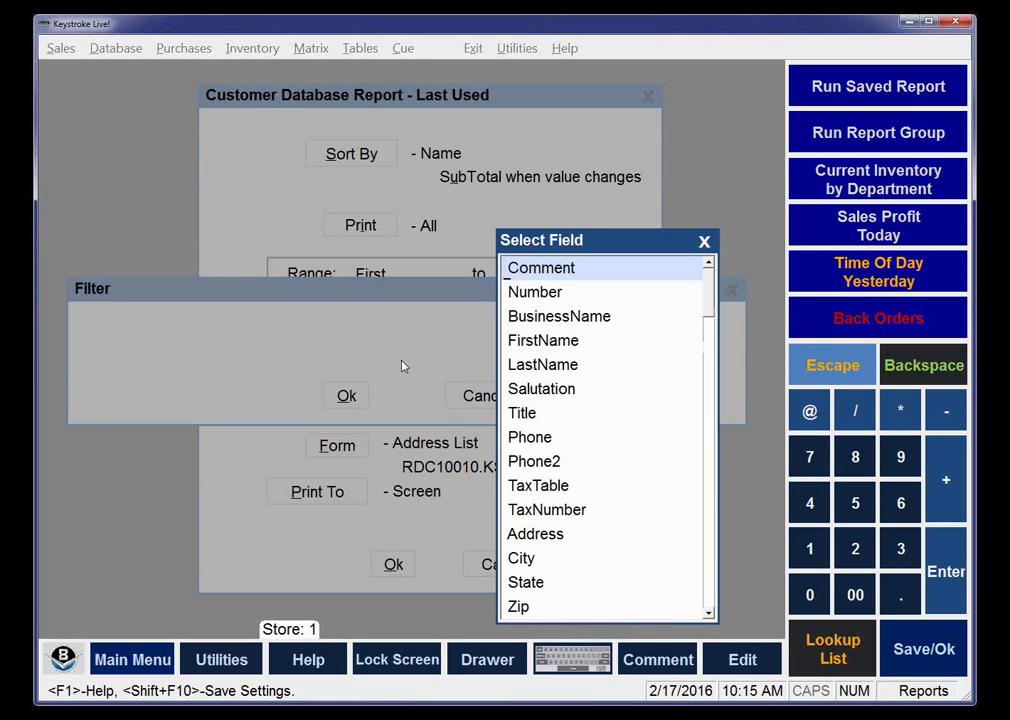
{"action": "key", "text": "z"}
{"action": "key", "text": "Return"}
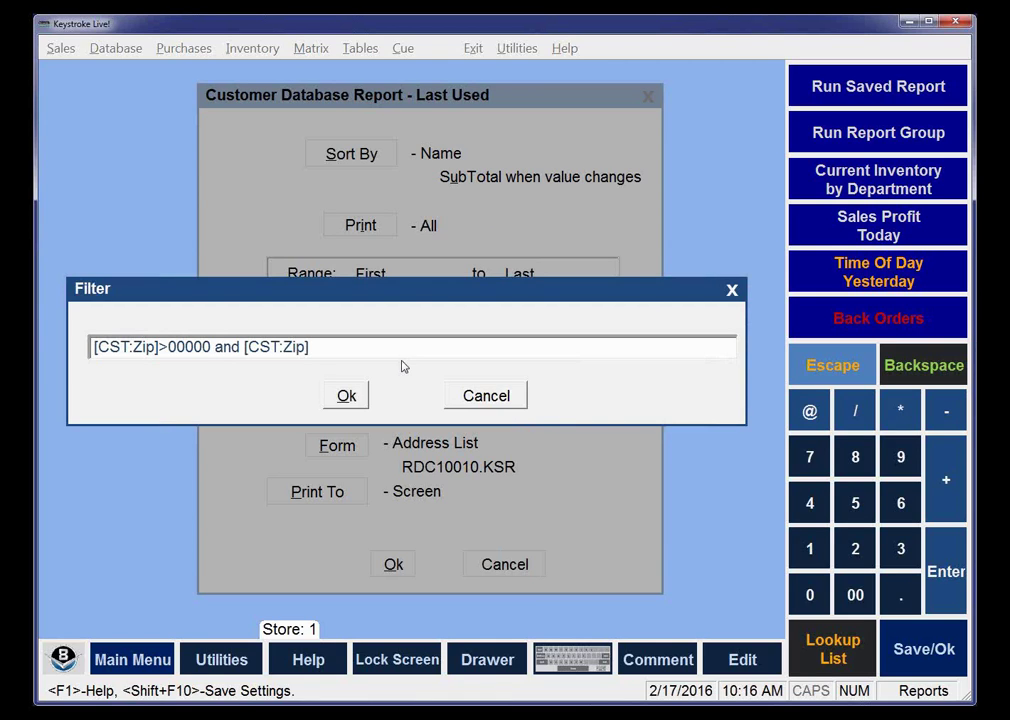
{"action": "type", "text": "<999"}
{"action": "type", "text": "99"}
{"action": "type", "text": "'"}
{"action": "type", "text": " and"}
Add the condition [CST:Address]>0 to the end of the filter.
{"action": "key", "text": "F2"}
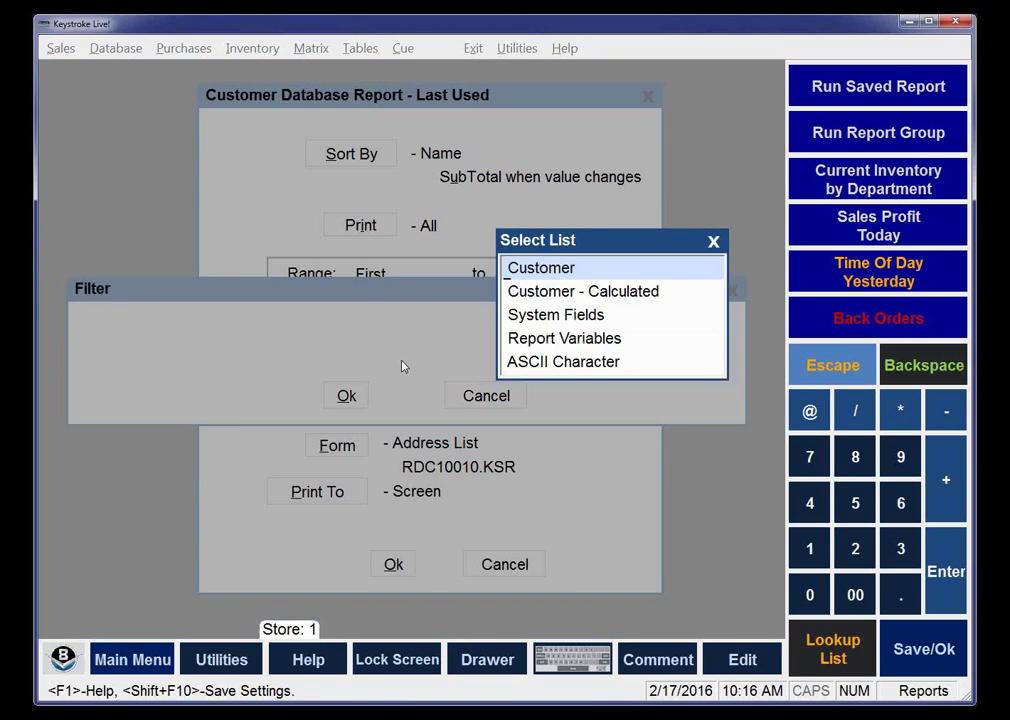
{"action": "key", "text": "Return"}
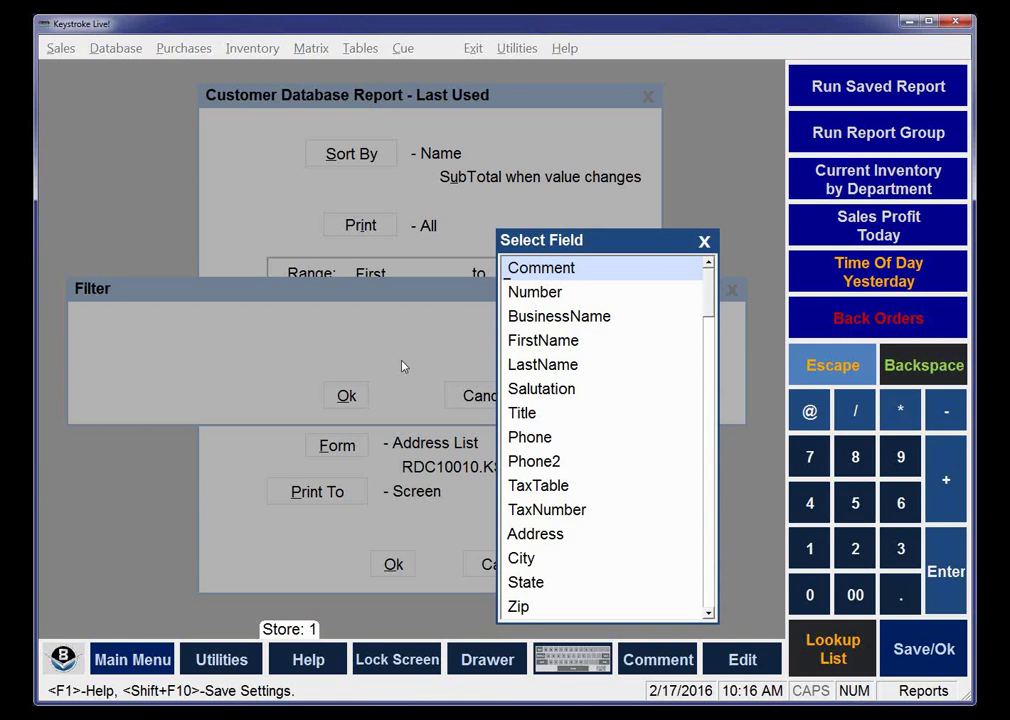
{"action": "key", "text": "a"}
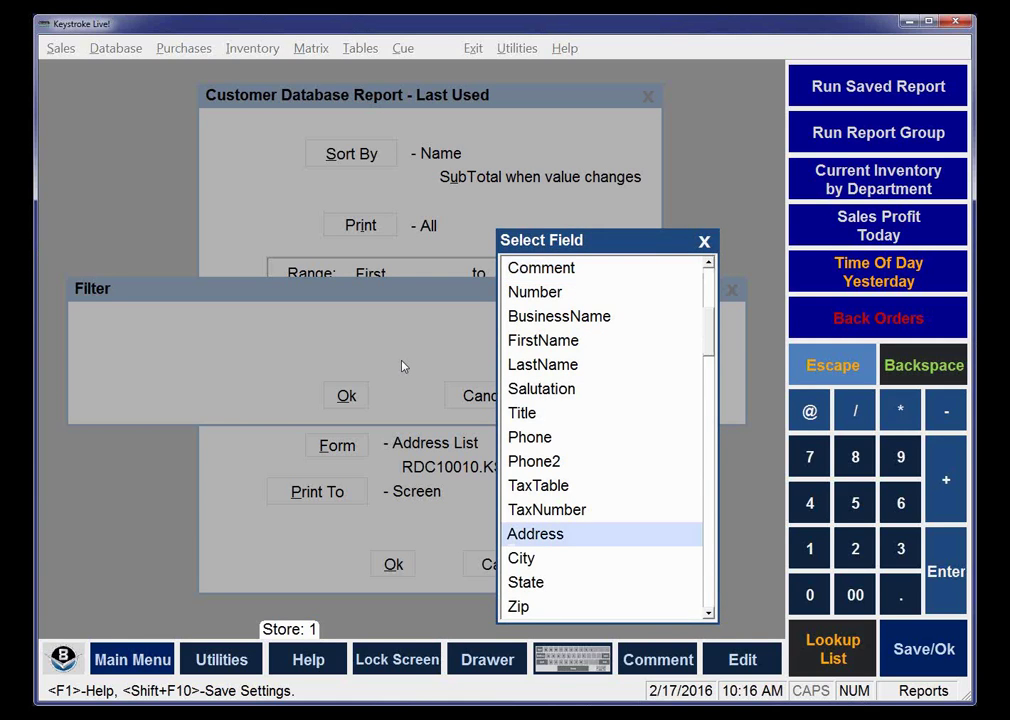
{"action": "key", "text": "Return"}
{"action": "type", "text": ">0"}
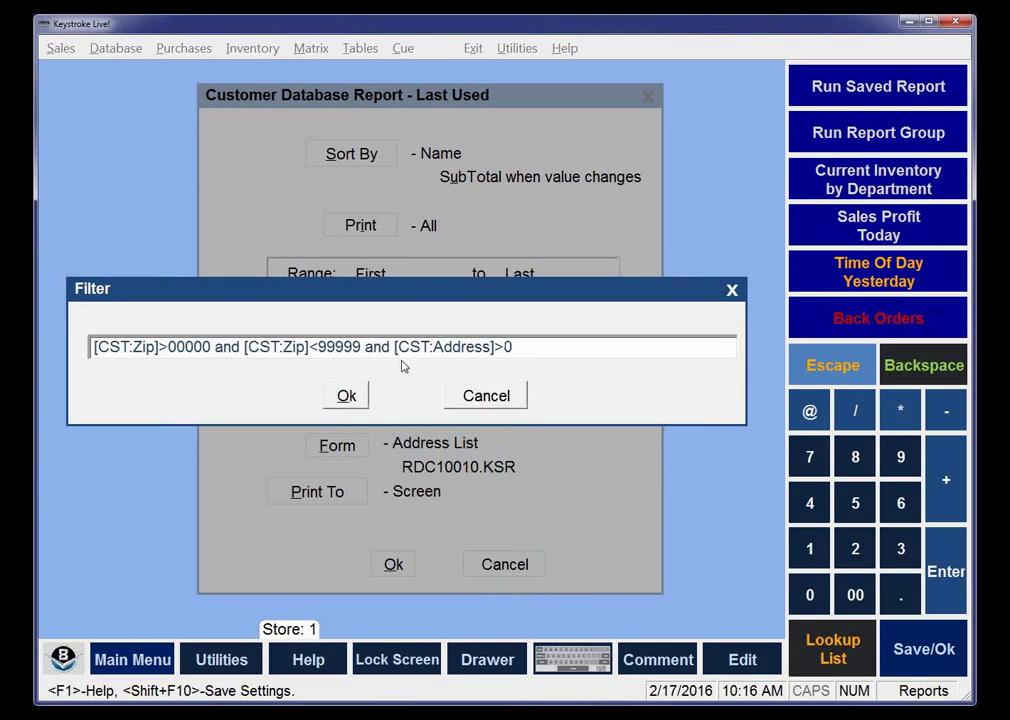
Try other operators after [CST:Address] in the filter, and restore the comparison to >0.
{"action": "key", "text": "BackSpace"}
{"action": "key", "text": "BackSpace"}
{"action": "type", "text": "+"}
{"action": "key", "text": "BackSpace"}
{"action": "type", "text": "=!"}
{"action": "key", "text": "BackSpace"}
{"action": "key", "text": "BackSpace"}
{"action": "type", "text": ".0"}
{"action": "key", "text": "BackSpace"}
{"action": "key", "text": "BackSpace"}
{"action": "type", "text": ">0"}
Accept the zip and address filter and run the Address List report.
{"action": "key", "text": "Tab"}
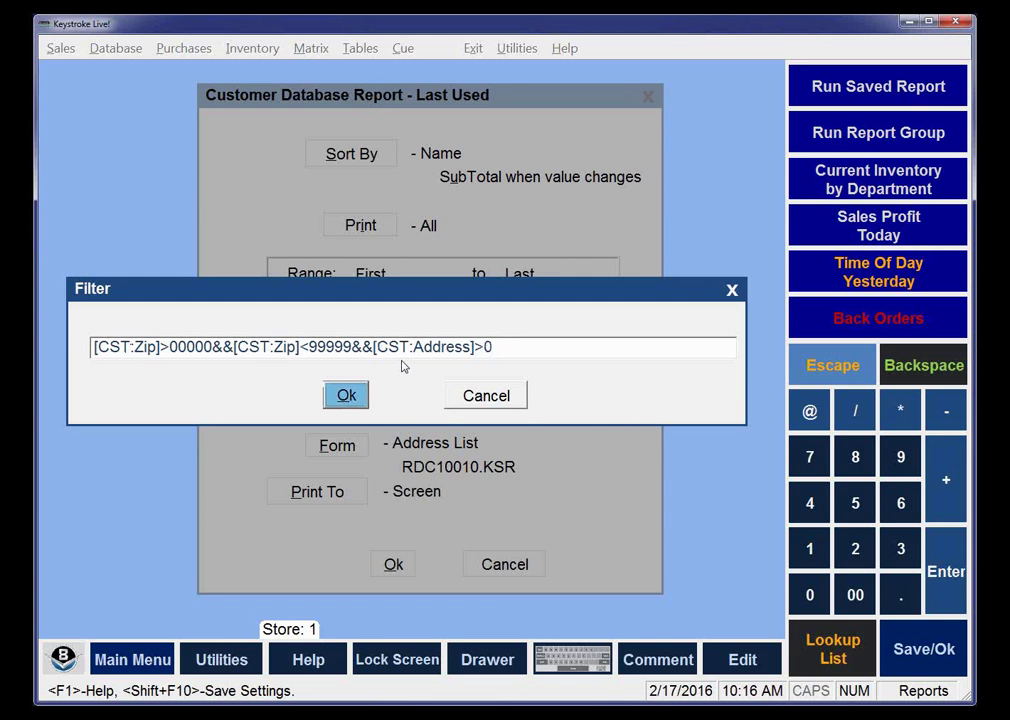
{"action": "key", "text": "Return"}
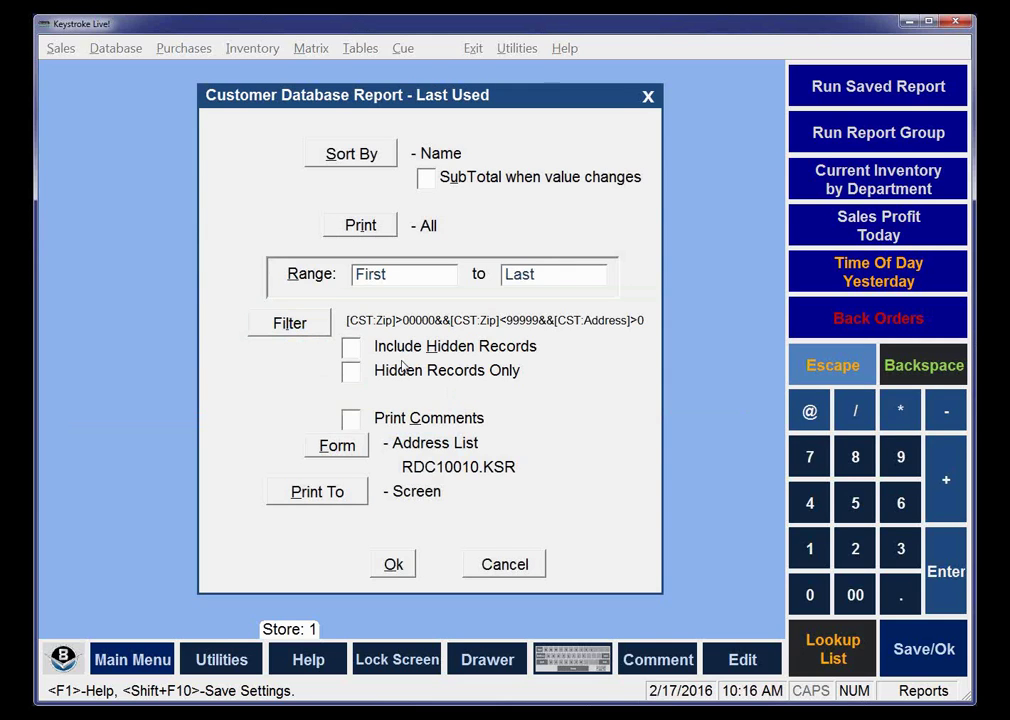
{"action": "key", "text": "Return"}
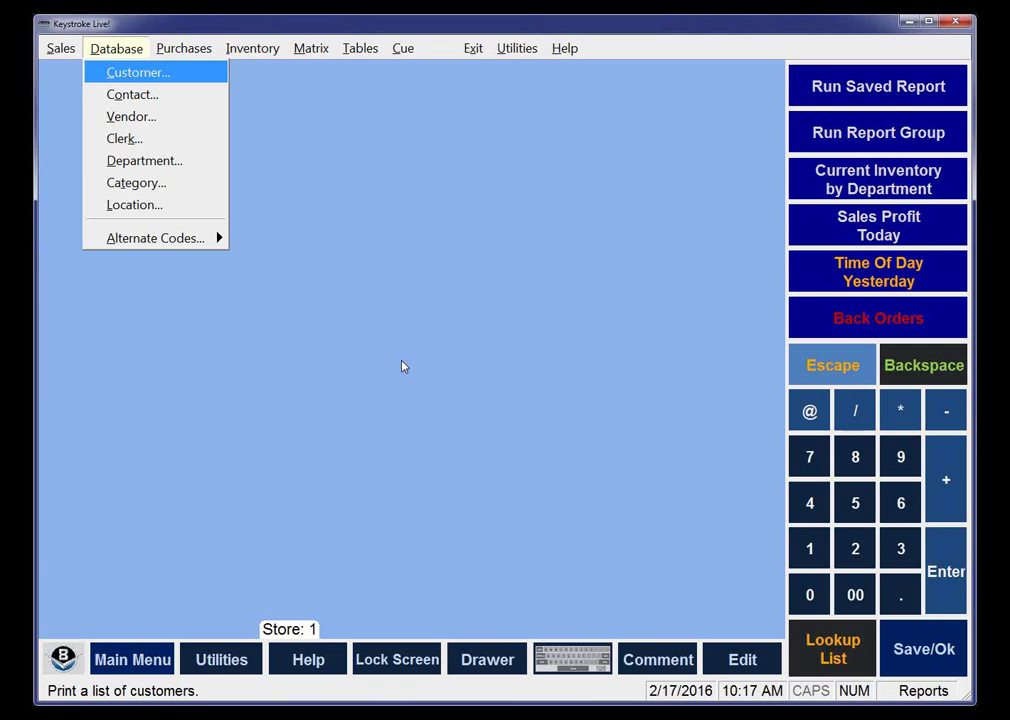
Leave the customer report and open the inventory Sales History report's settings.
{"action": "key", "text": "Escape"}
{"action": "key", "text": "Right"}
{"action": "key", "text": "Right"}
{"action": "key", "text": "Down"}
{"action": "key", "text": "Down"}
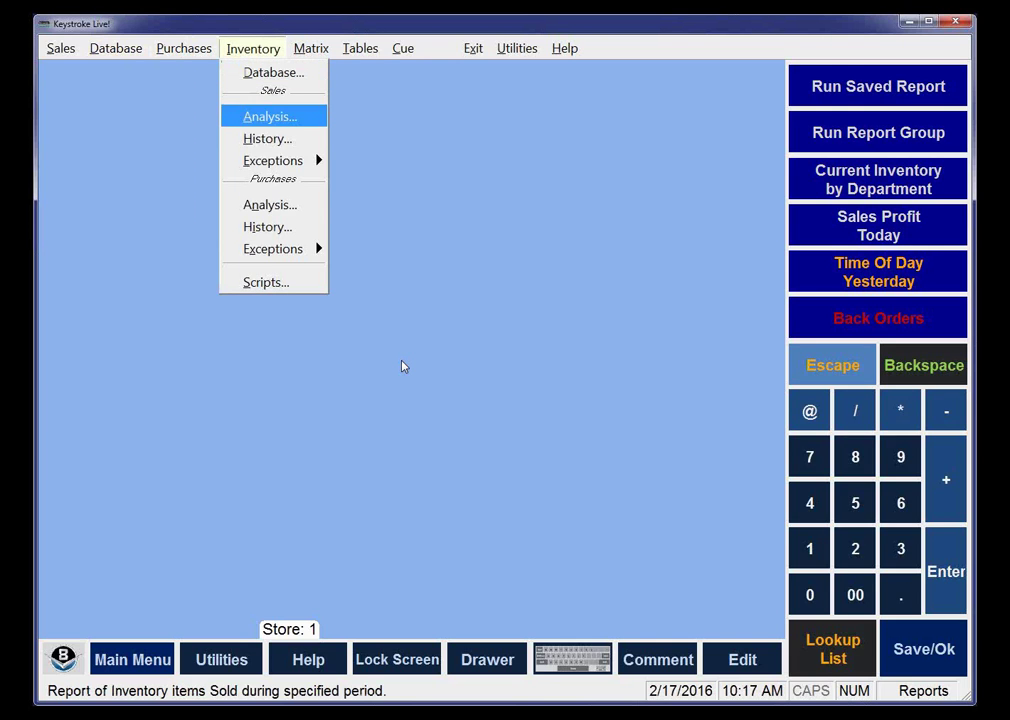
{"action": "key", "text": "Down"}
{"action": "key", "text": "Return"}
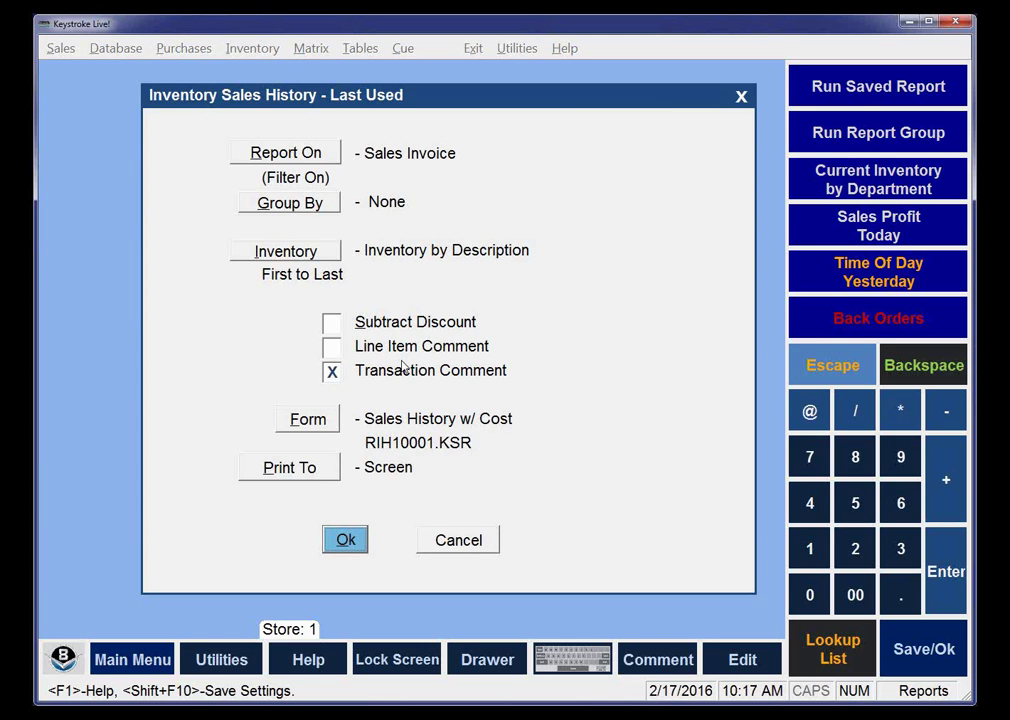
Review the sales invoice filter [STL:Comment]*101, keep it, and run the history report from 01/01/15 to 02/17/16.
{"action": "left_click", "coordinate": [300, 155]}
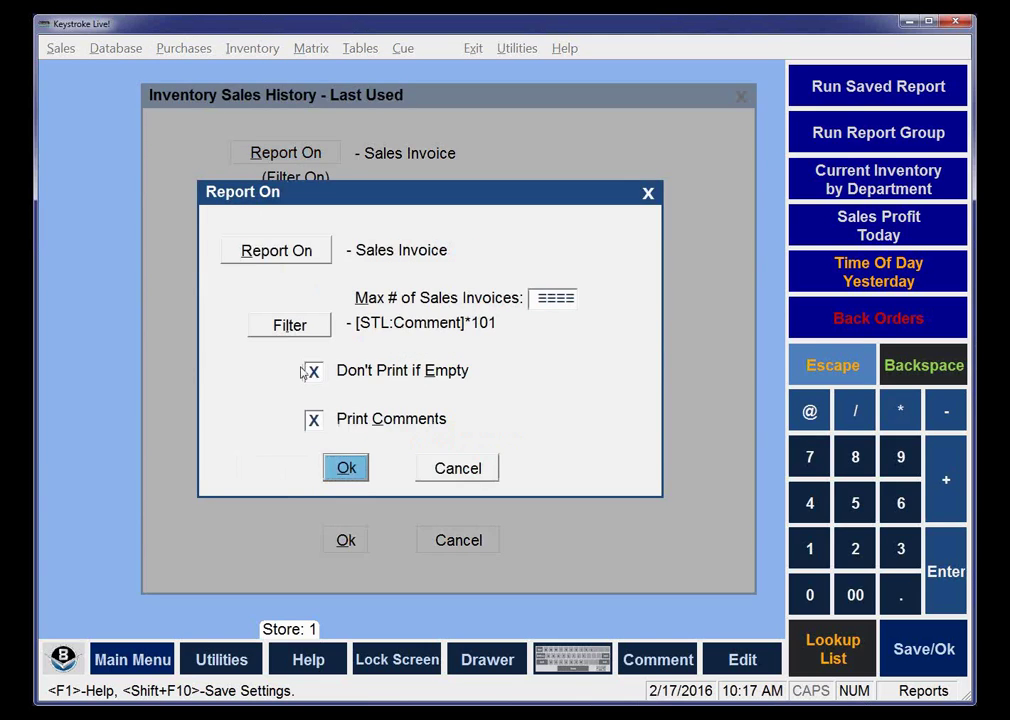
{"action": "left_click", "coordinate": [291, 327]}
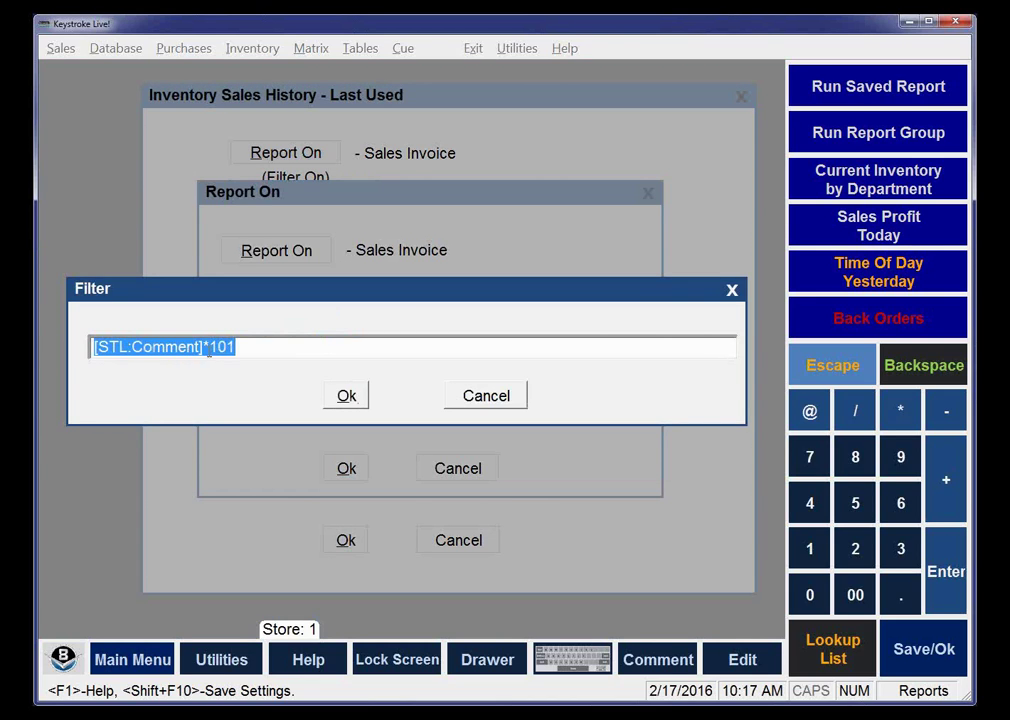
{"action": "left_click", "coordinate": [342, 400]}
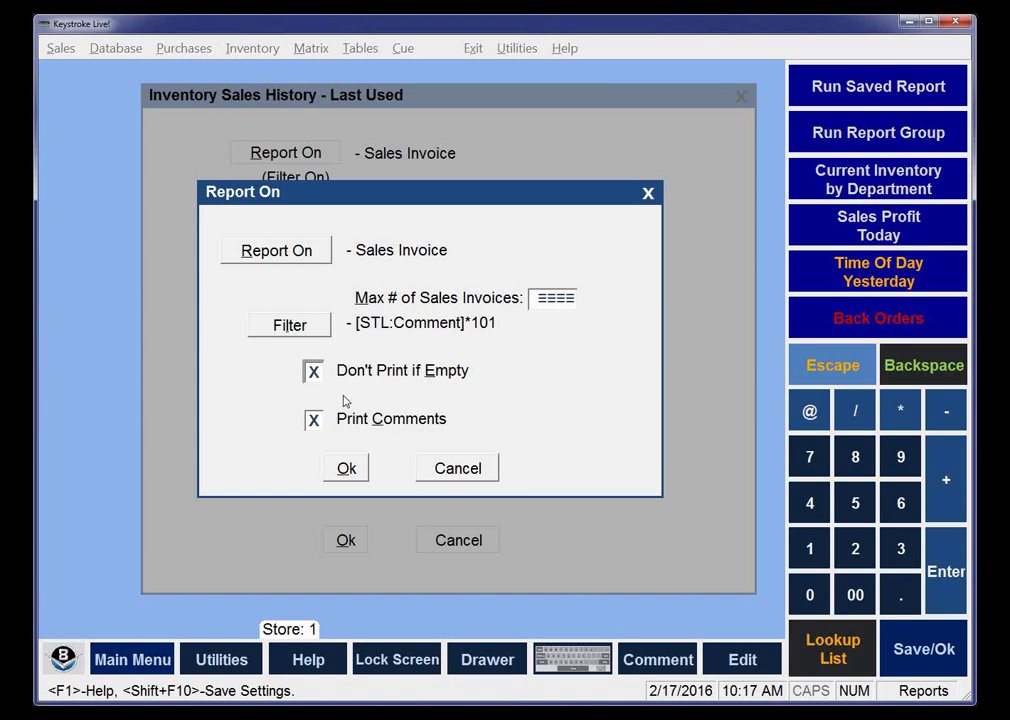
{"action": "left_click", "coordinate": [344, 466]}
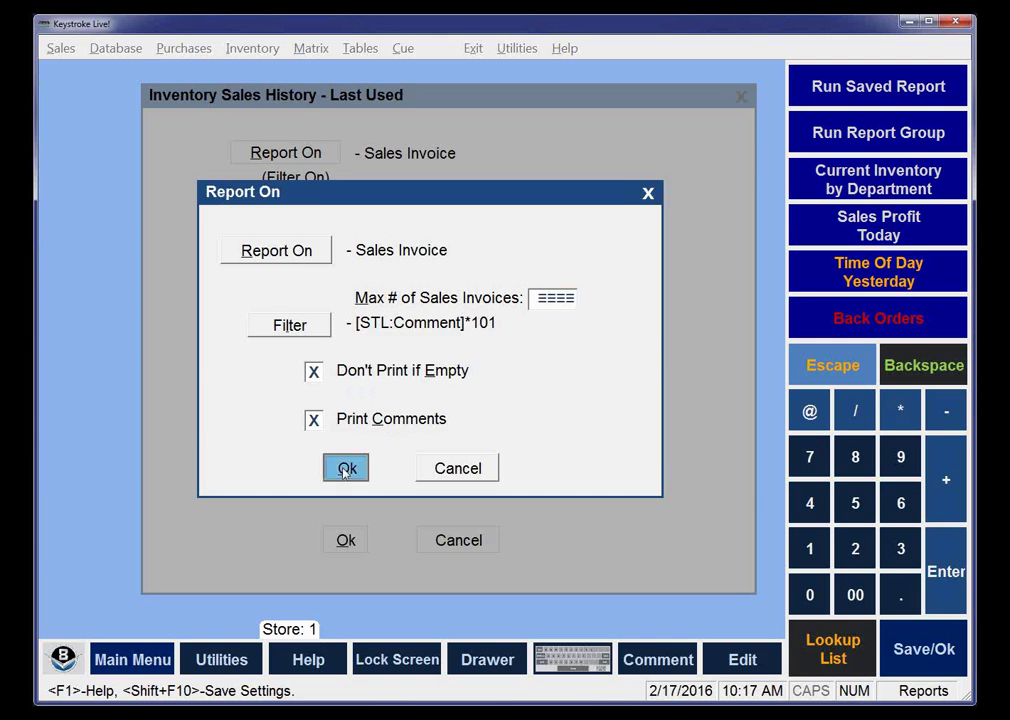
{"action": "left_click", "coordinate": [344, 541]}
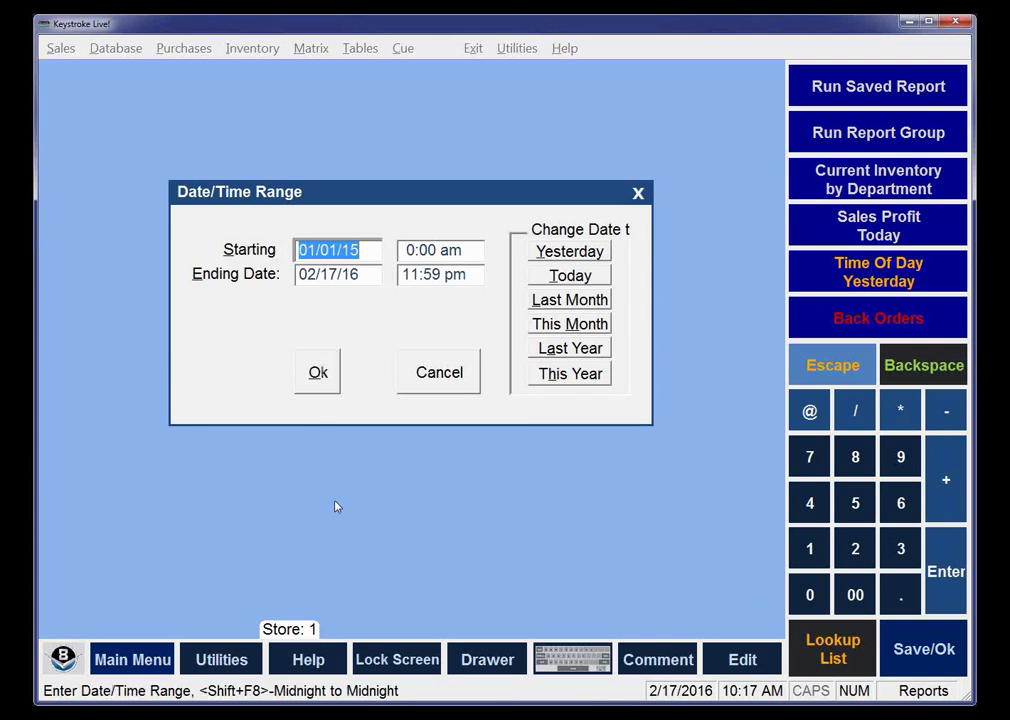
{"action": "left_click", "coordinate": [322, 378]}
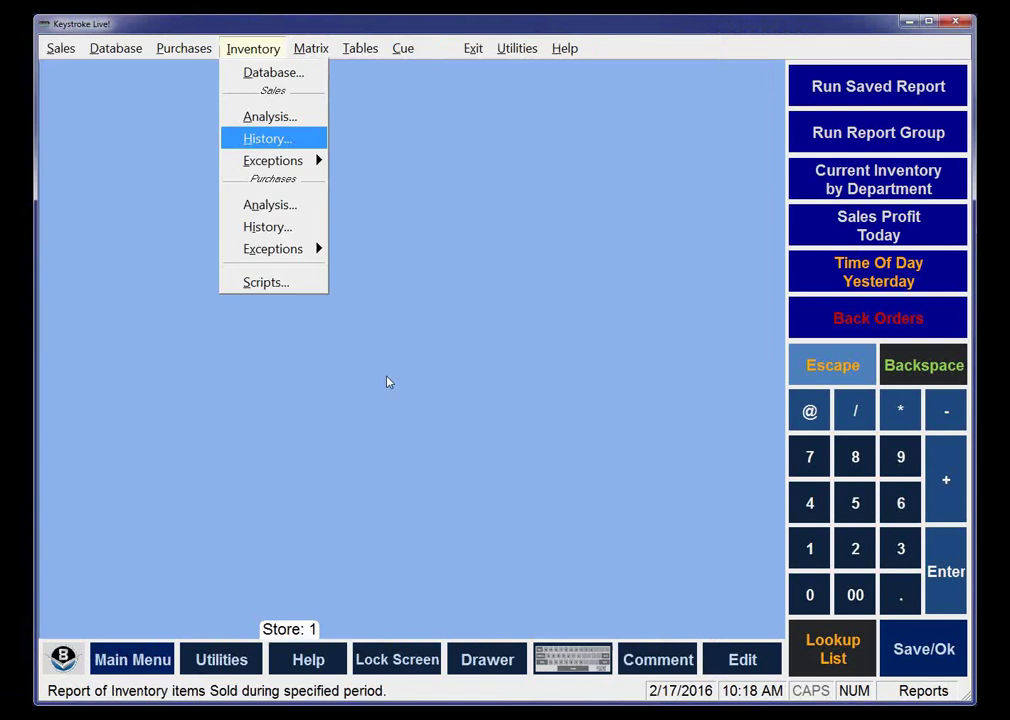
Leave the inventory reports and open the sales Audit report's settings.
{"action": "key", "text": "Escape"}
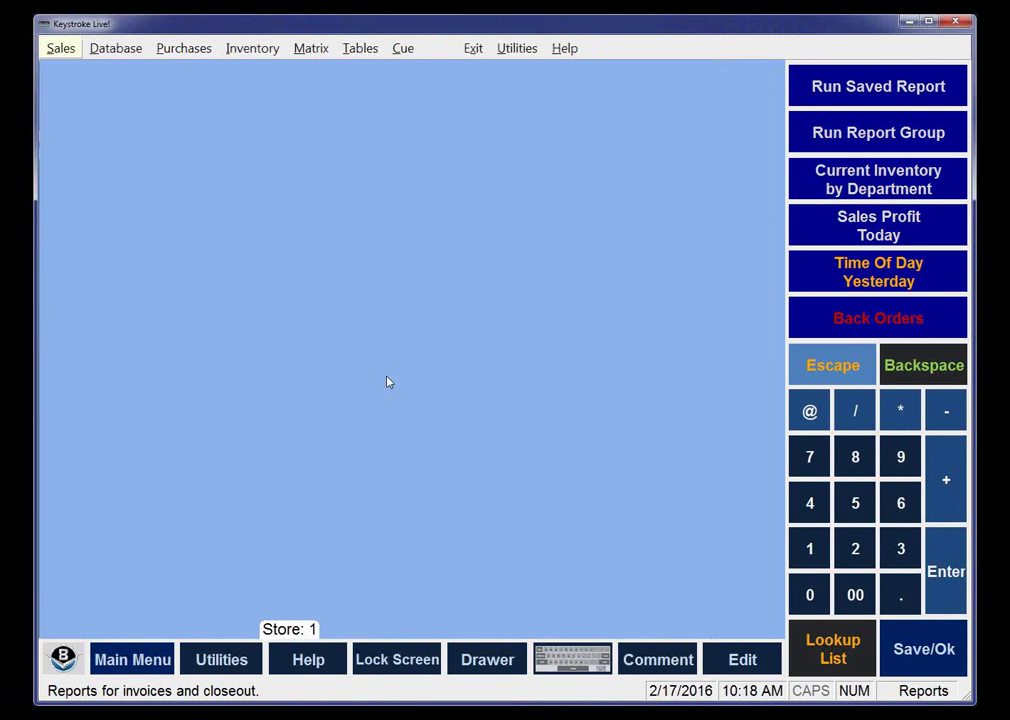
{"action": "key", "text": "Down"}
{"action": "key", "text": "Down"}
{"action": "key", "text": "Down"}
{"action": "key", "text": "Down"}
{"action": "key", "text": "Down"}
{"action": "key", "text": "Down"}
{"action": "key", "text": "Down"}
{"action": "key", "text": "Down"}
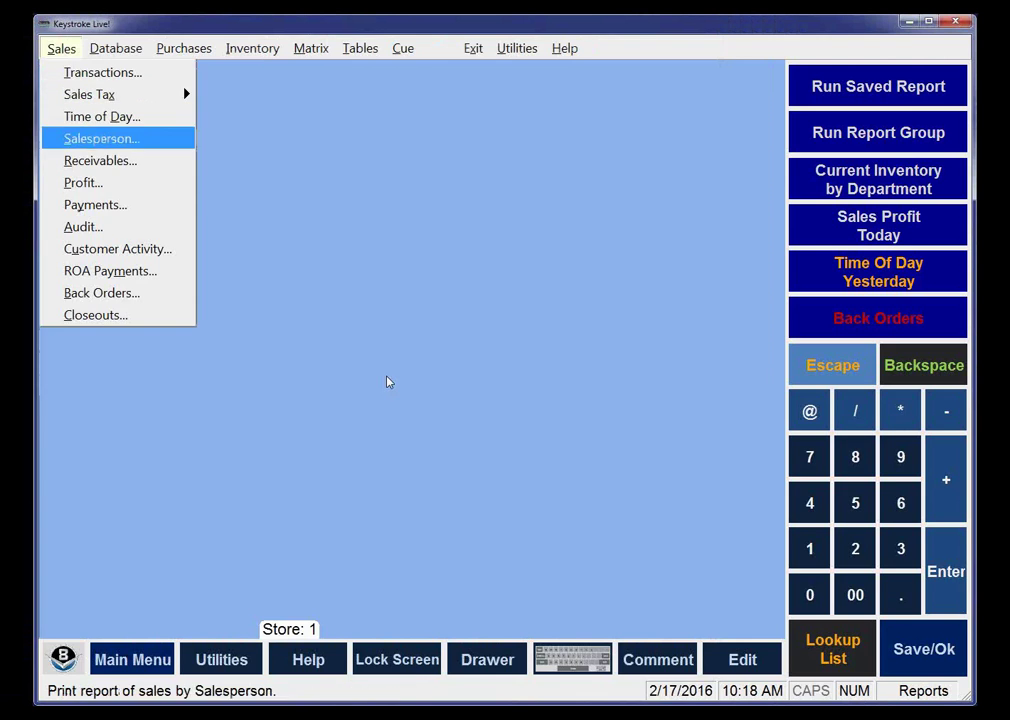
{"action": "key", "text": "Return"}
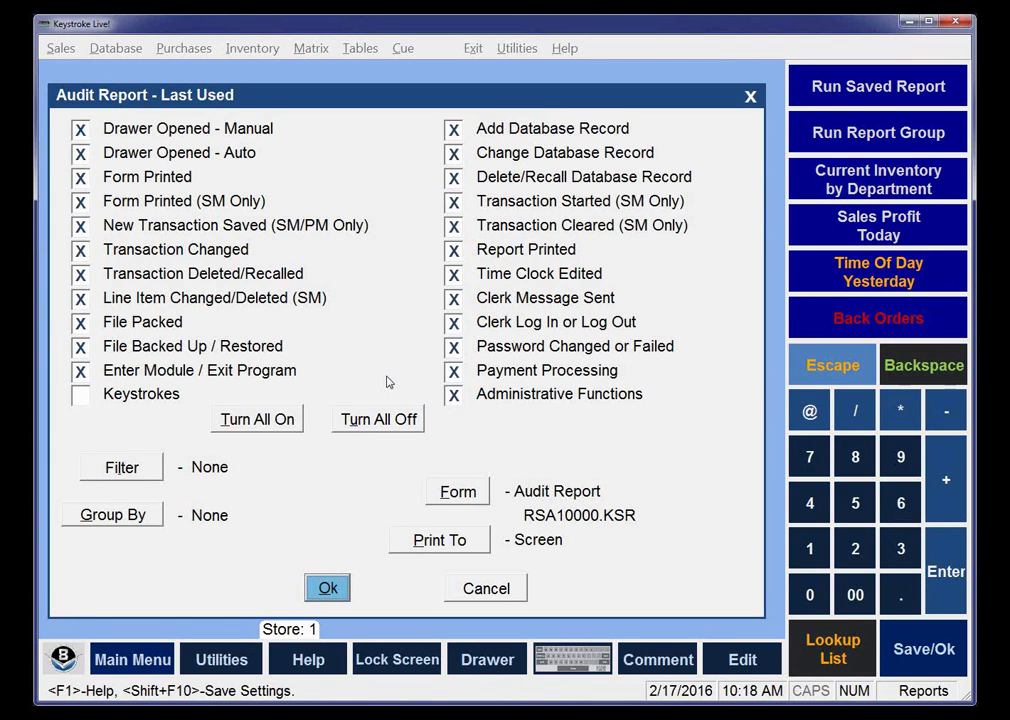
Examine the Audit Records and System Fields available for the Audit report's filter, and close the report without filtering.
{"action": "left_click", "coordinate": [110, 466]}
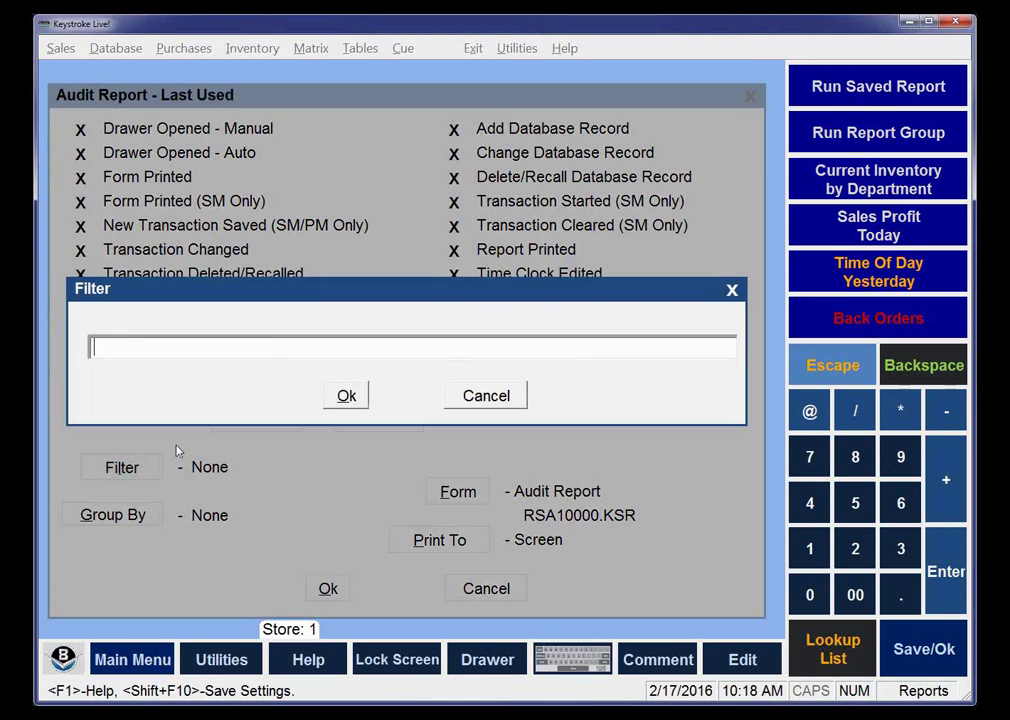
{"action": "key", "text": "F2"}
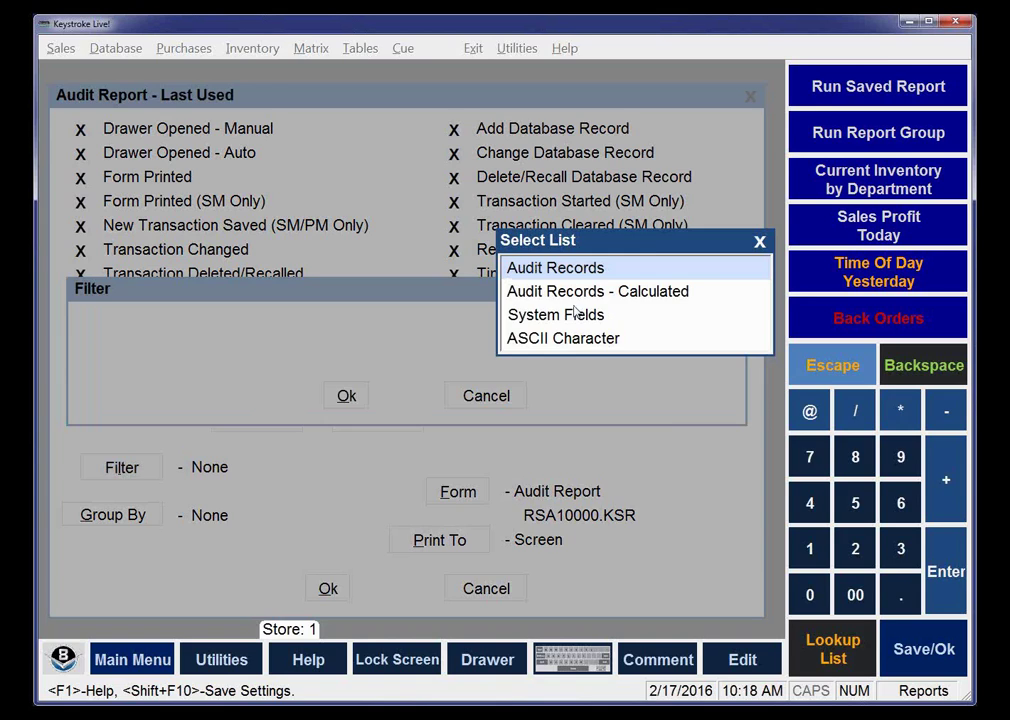
{"action": "key", "text": "Return"}
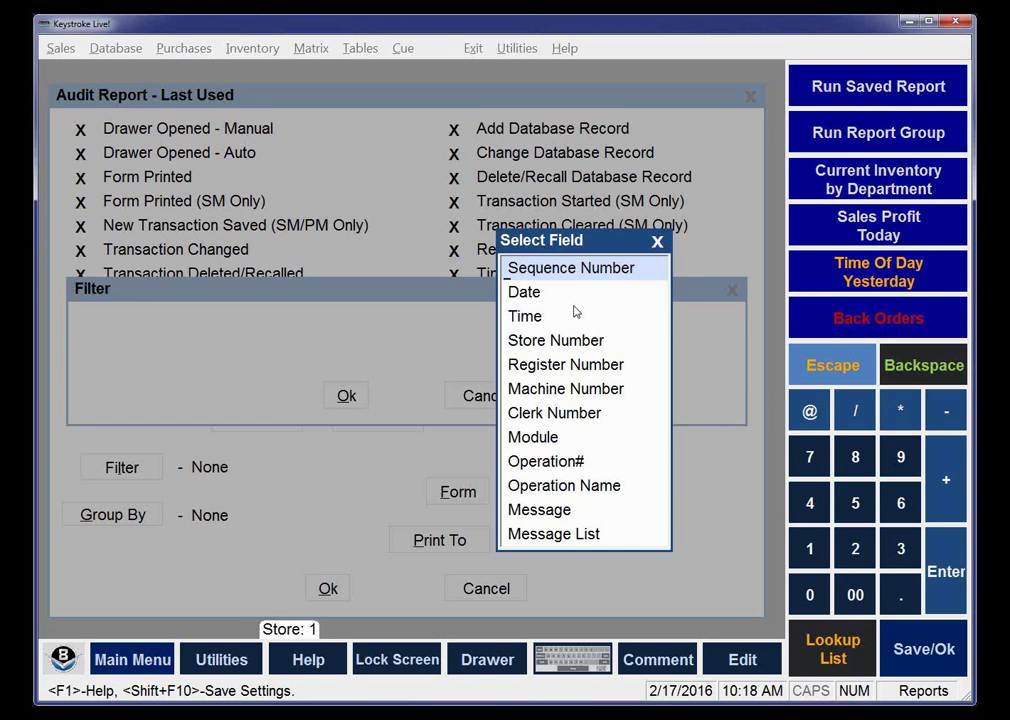
{"action": "key", "text": "Escape"}
{"action": "key", "text": "Down"}
{"action": "key", "text": "Down"}
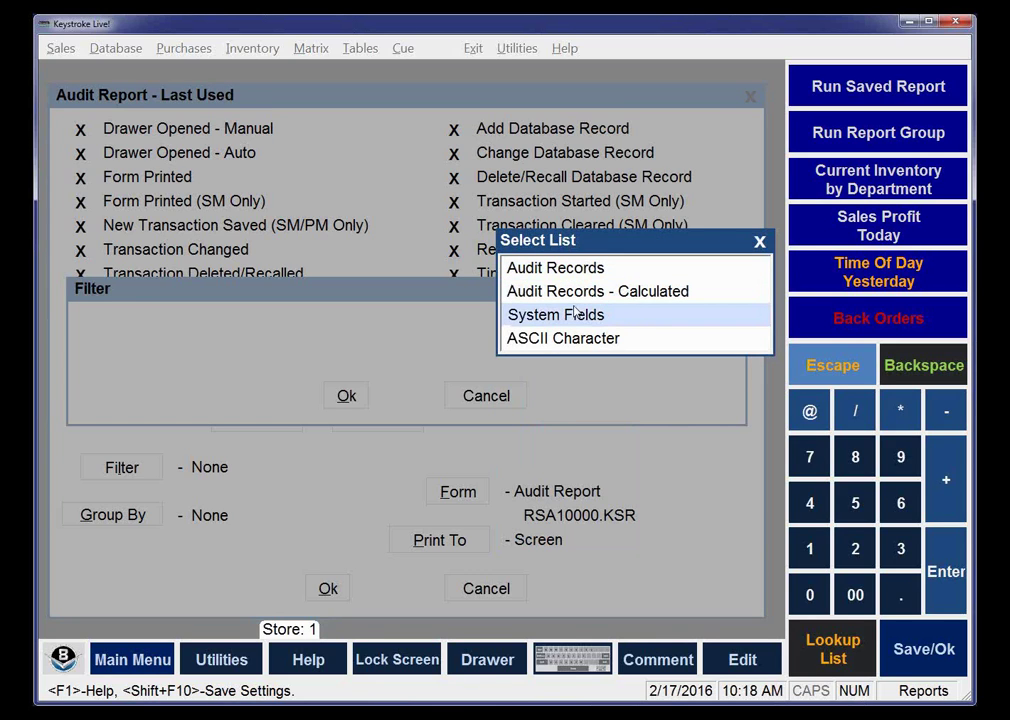
{"action": "key", "text": "Return"}
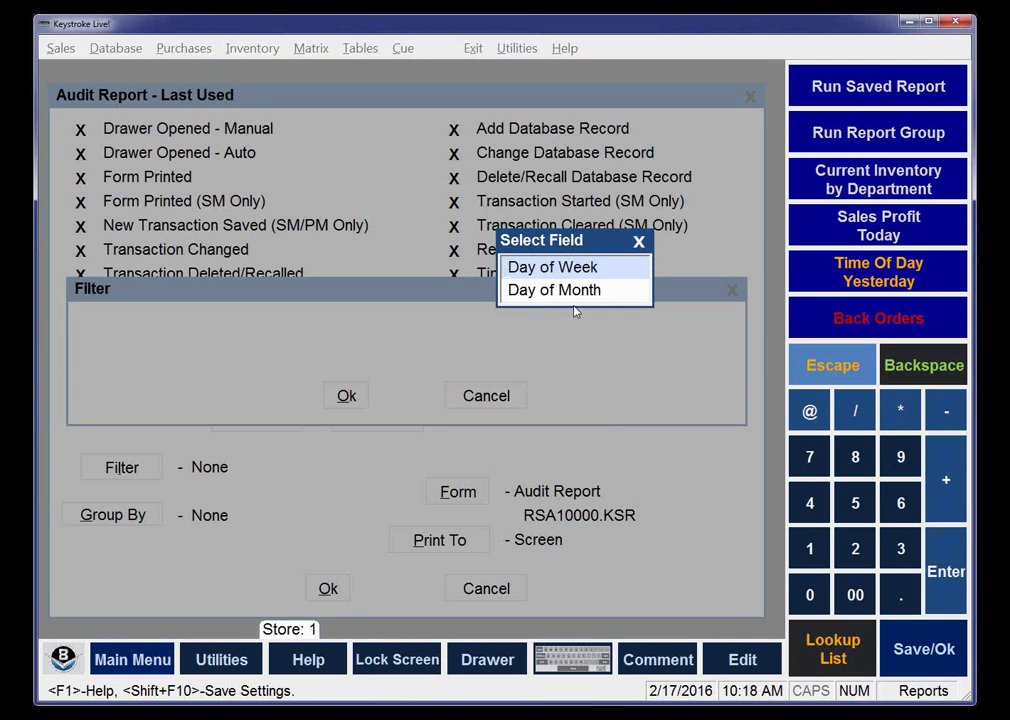
{"action": "key", "text": "Escape"}
{"action": "key", "text": "Escape"}
{"action": "key", "text": "Escape"}
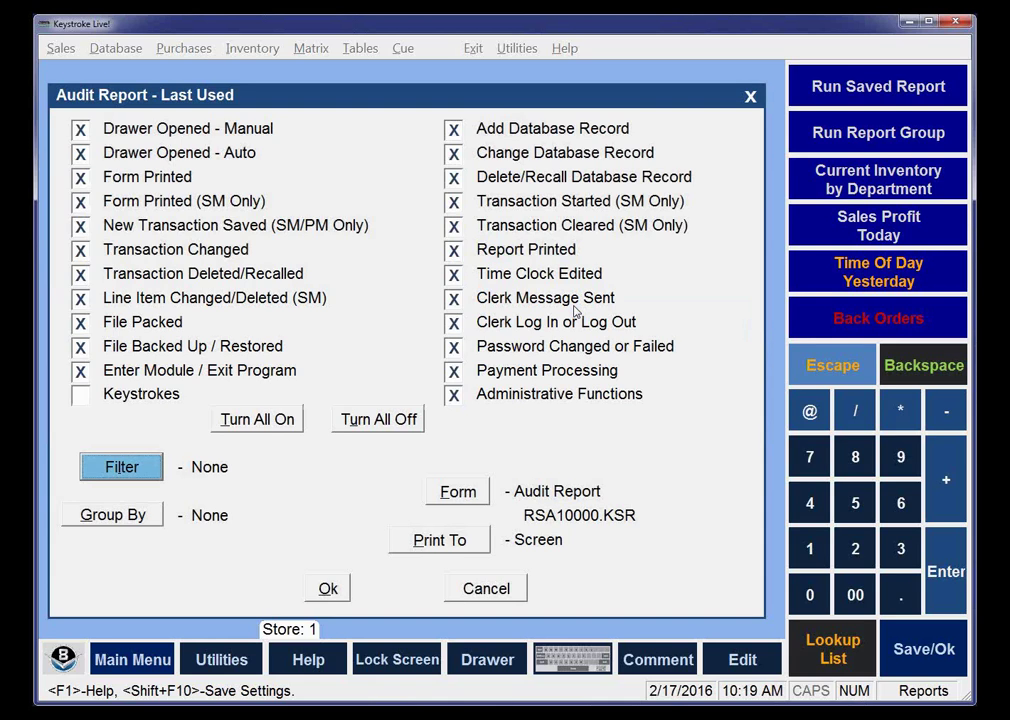
{"action": "key", "text": "Escape"}
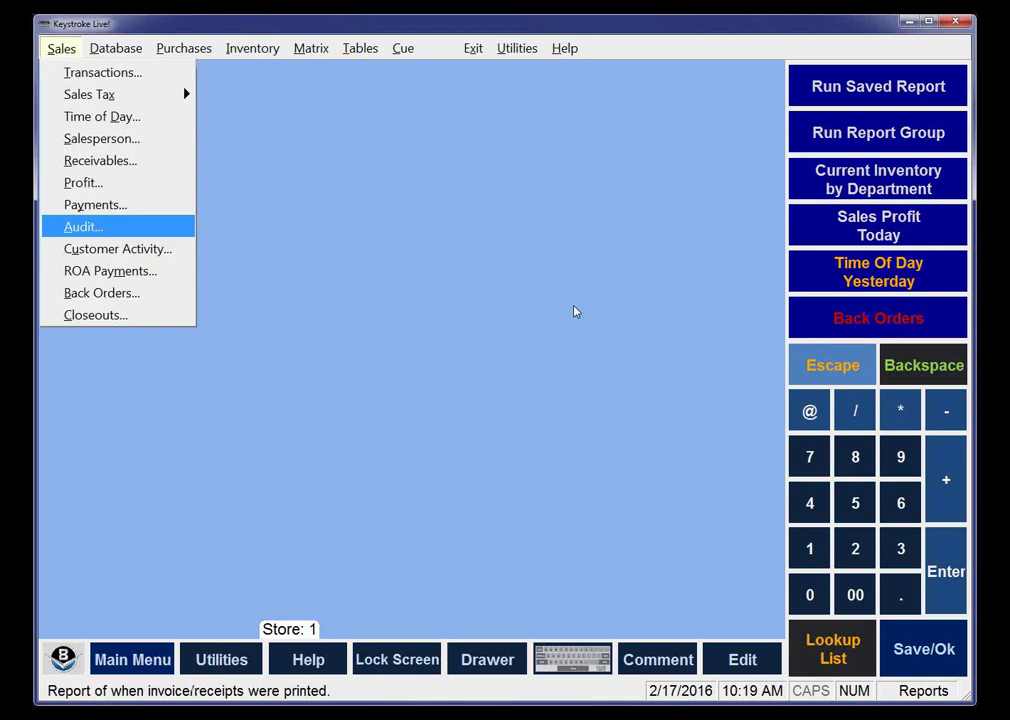
Open the Security Levels report from the table reports, review its settings, and close it without running.
{"action": "key", "text": "Right"}
{"action": "key", "text": "Right"}
{"action": "key", "text": "Right"}
{"action": "key", "text": "Right"}
{"action": "key", "text": "Right"}
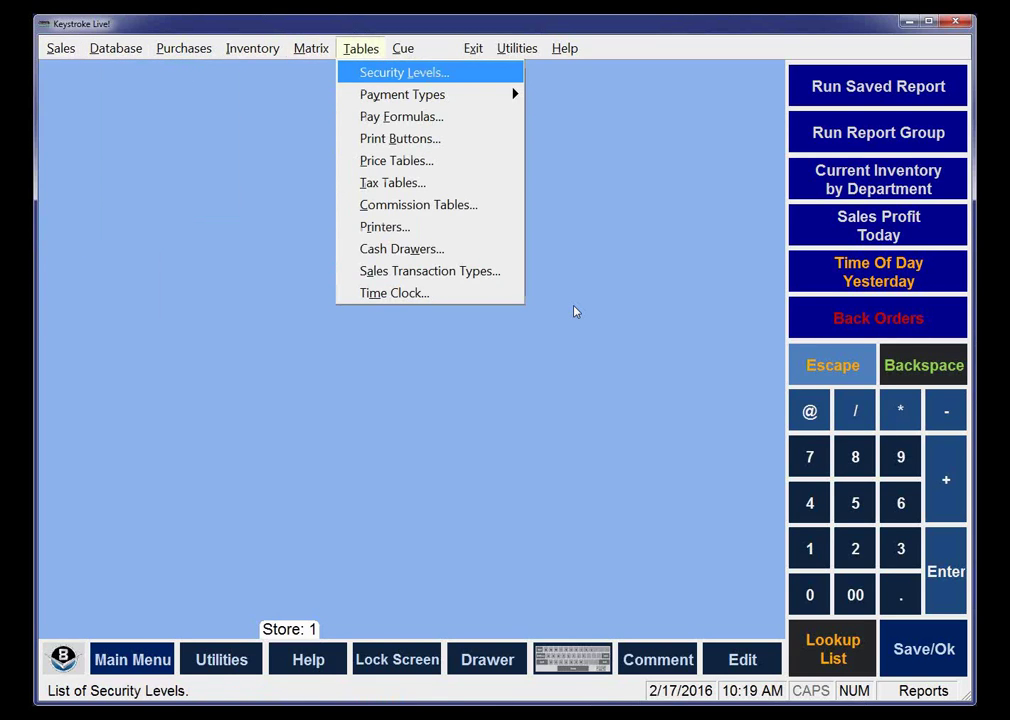
{"action": "key", "text": "Return"}
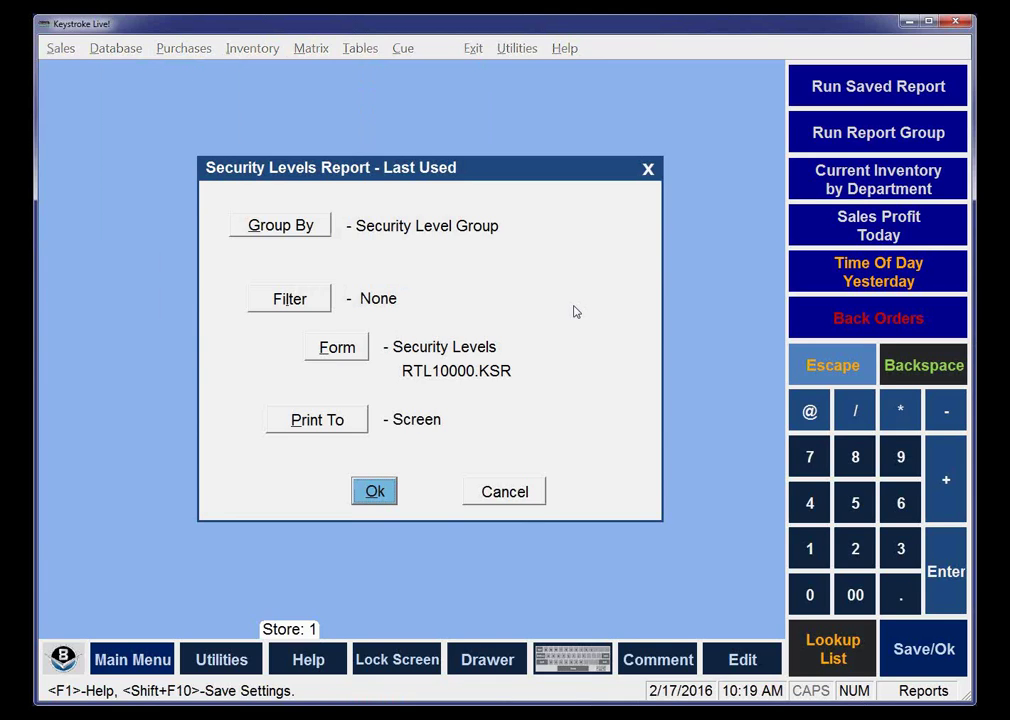
{"action": "key", "text": "Escape"}
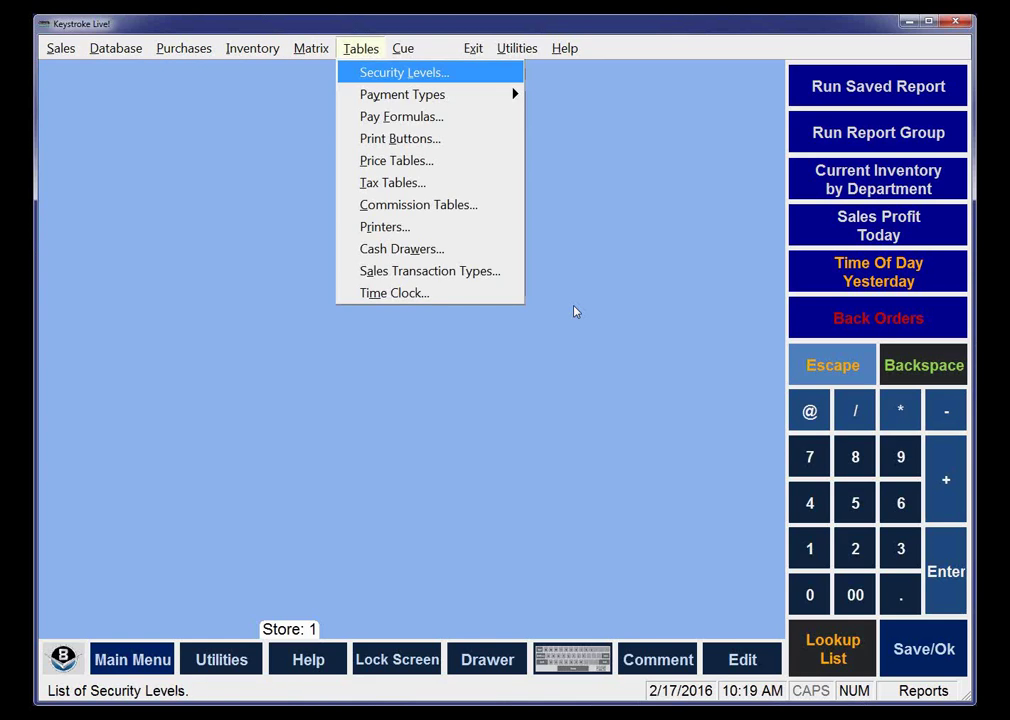
Open the Inventory Database report's settings, mark In Stock Only as an example option, and close the report without running it.
{"action": "key", "text": "Left"}
{"action": "key", "text": "Left"}
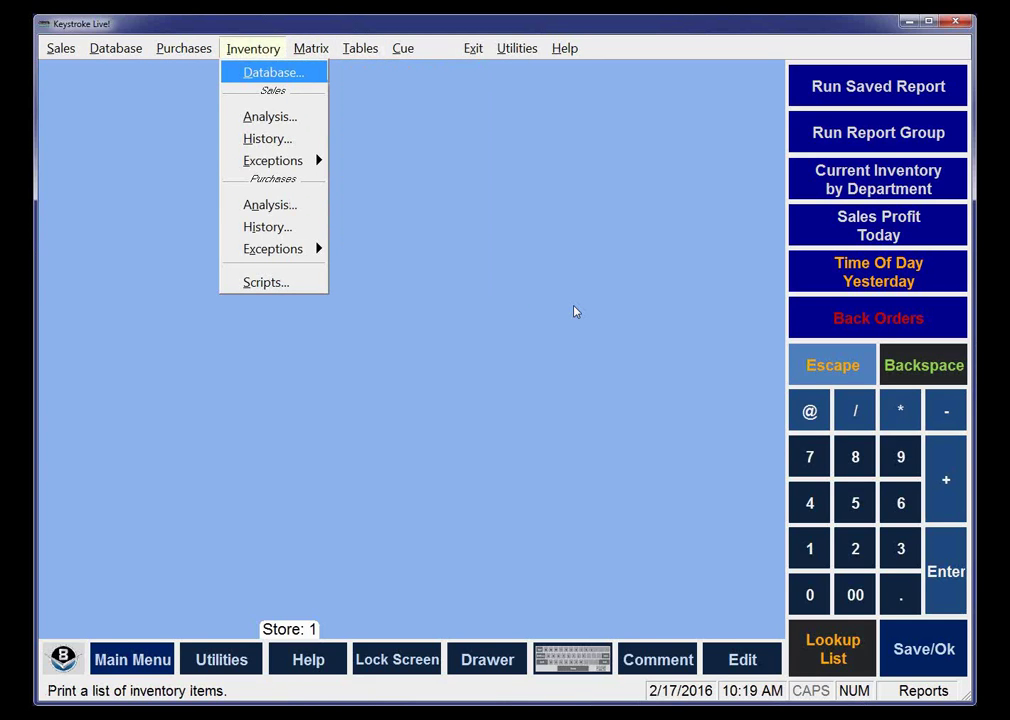
{"action": "key", "text": "Return"}
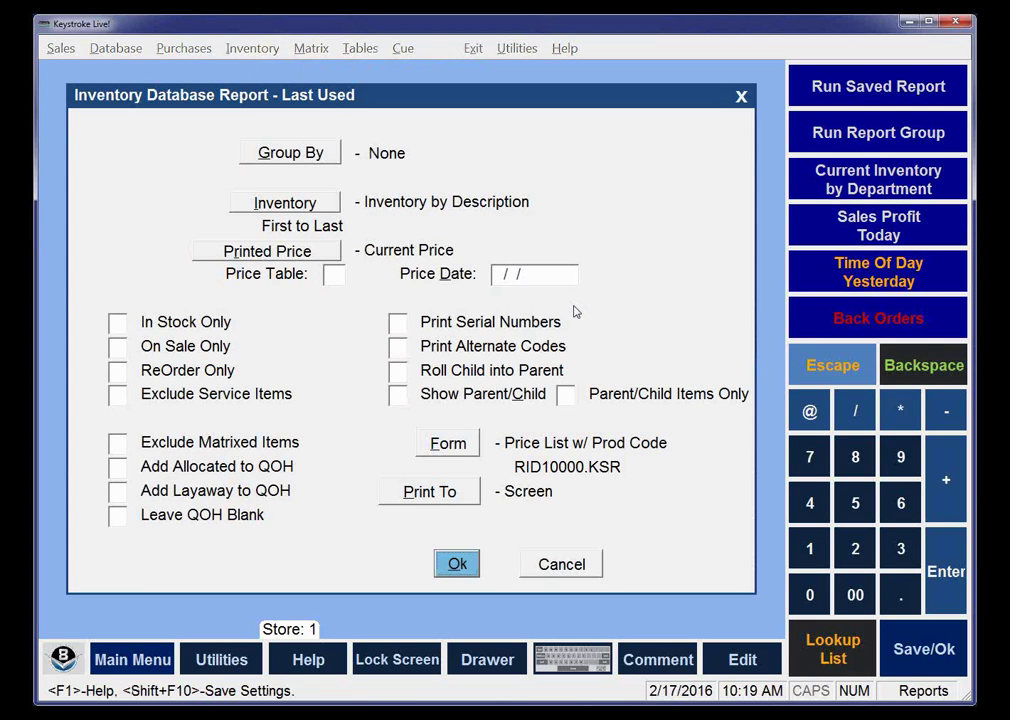
{"action": "left_click", "coordinate": [117, 322]}
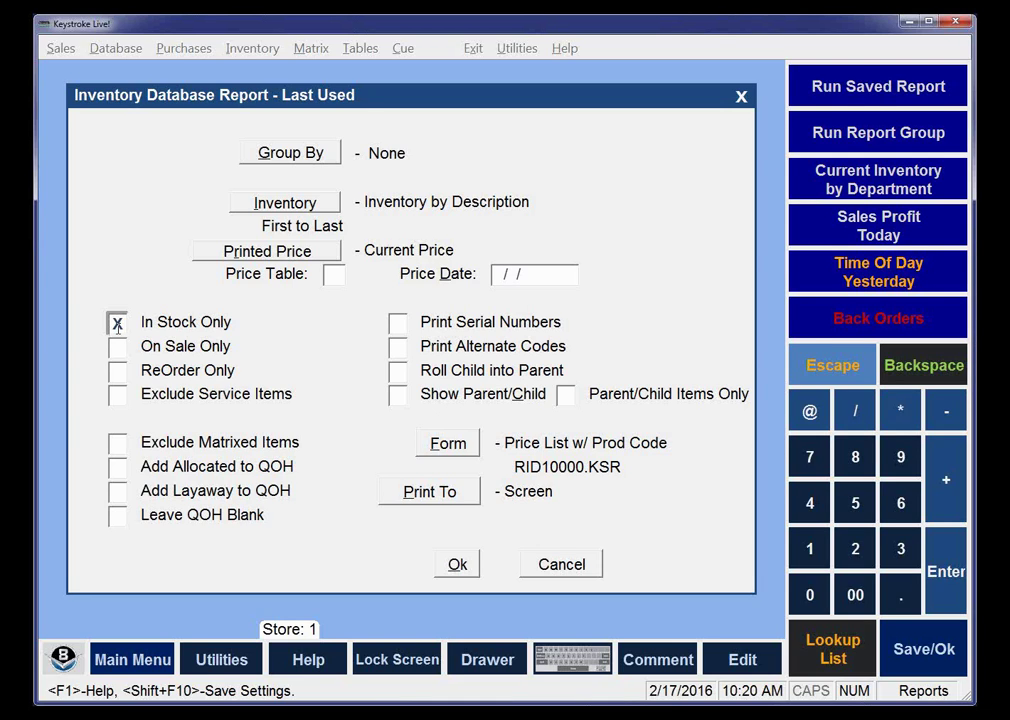
{"action": "key", "text": "Escape"}
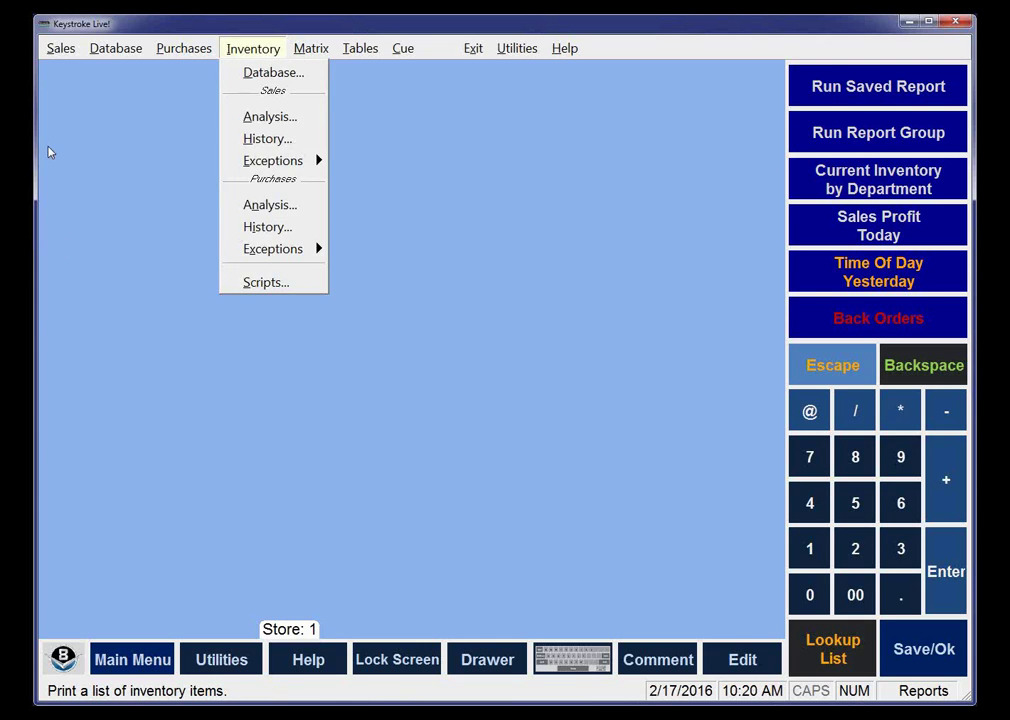
{"action": "mouse_move", "coordinate": [60, 48]}
{"action": "left_click", "coordinate": [70, 70]}
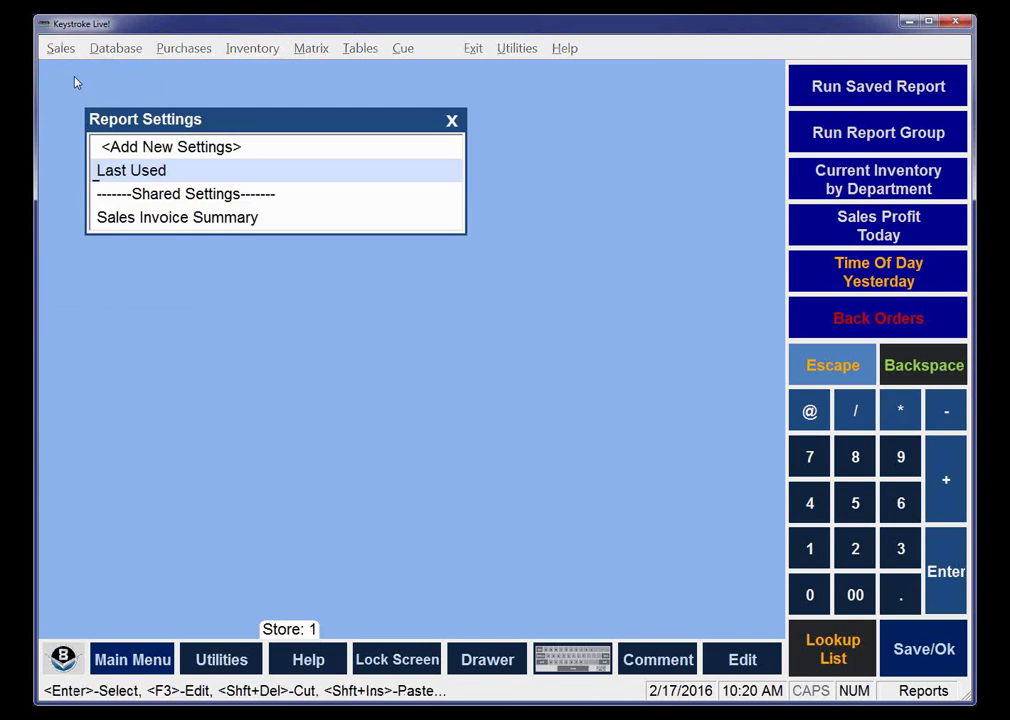
{"action": "left_click", "coordinate": [167, 170]}
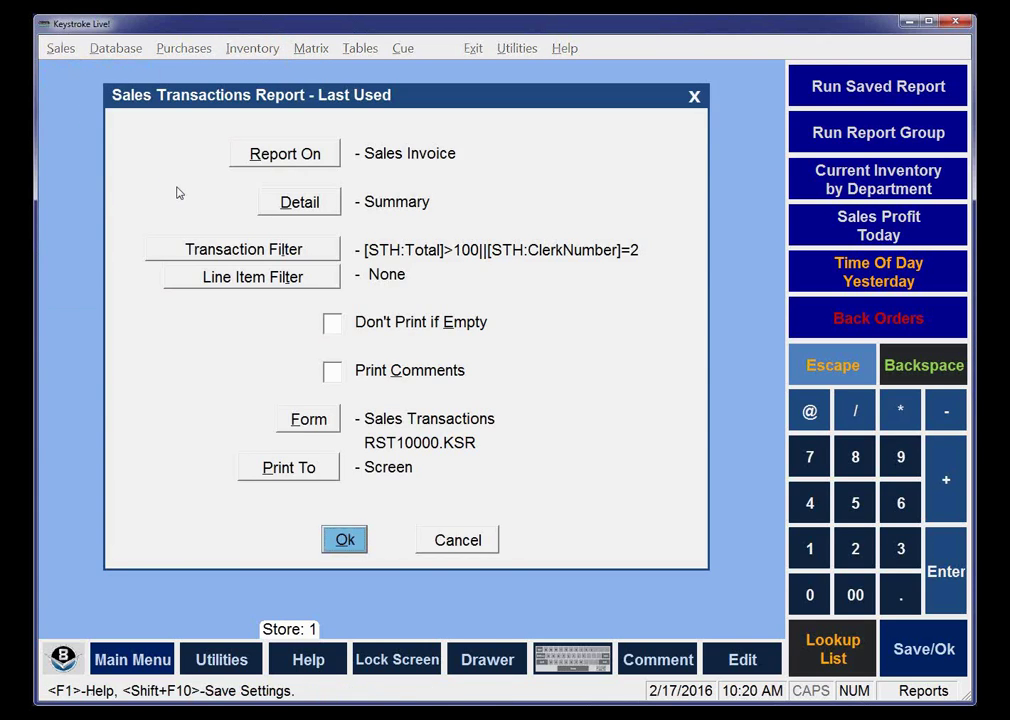
{"action": "left_click", "coordinate": [256, 250]}
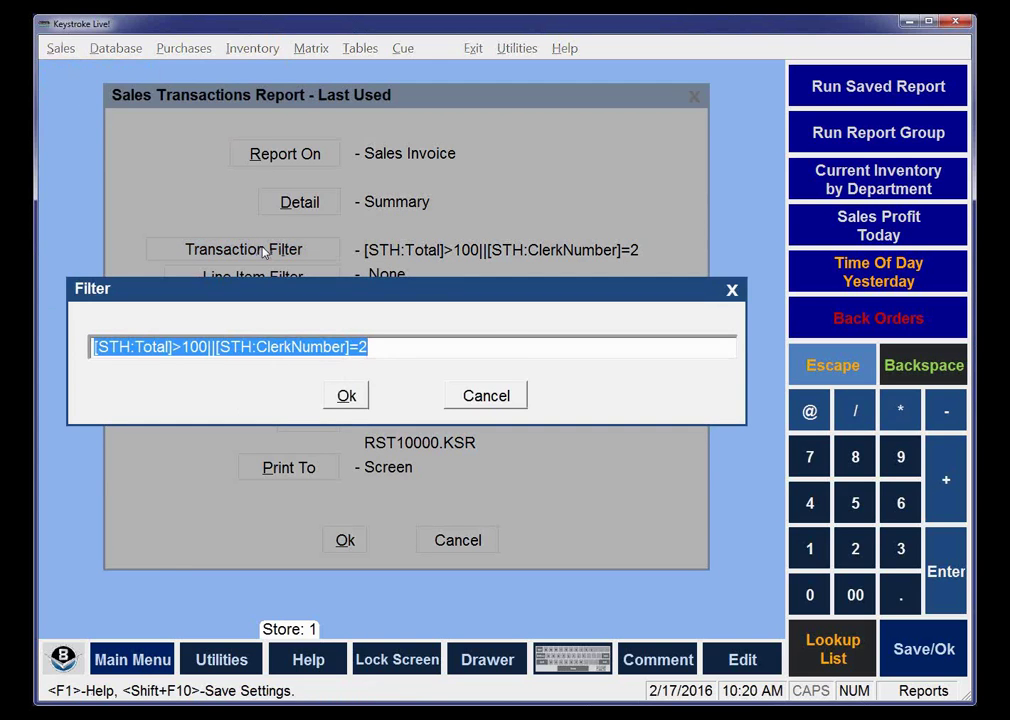
{"action": "key", "text": "Page_Down"}
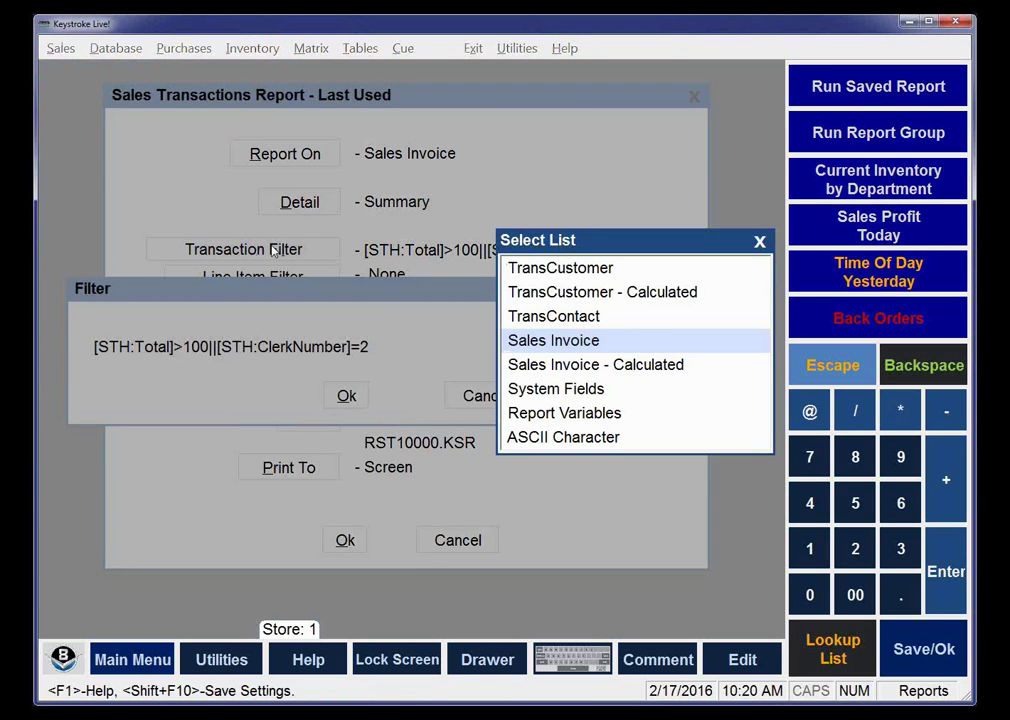
{"action": "left_click", "coordinate": [561, 367]}
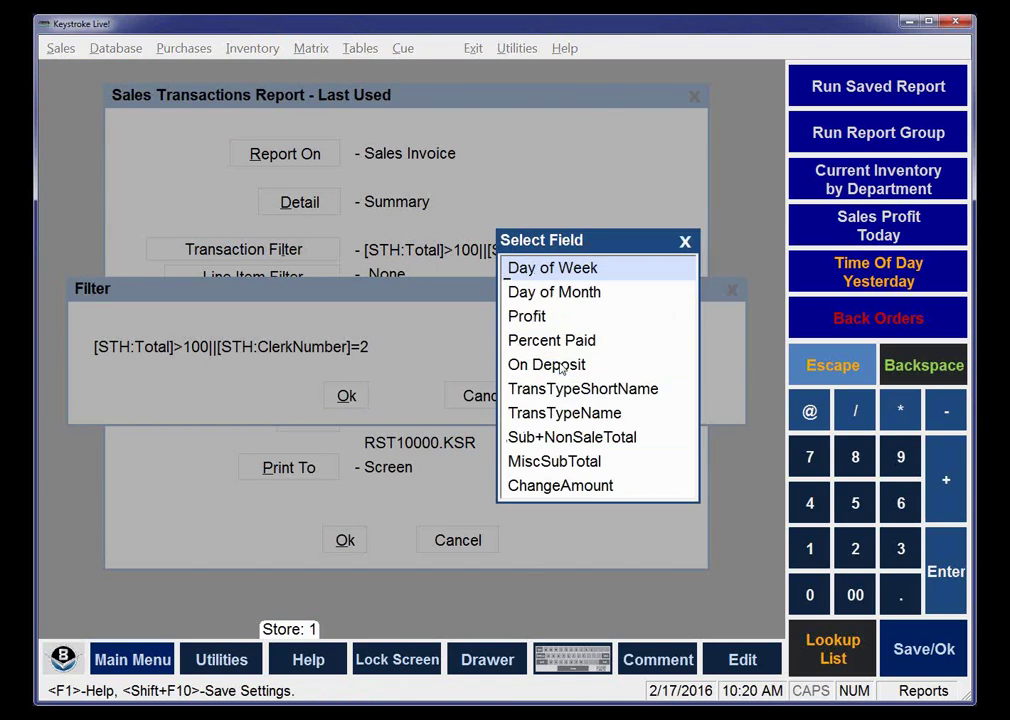
{"action": "left_click", "coordinate": [547, 270]}
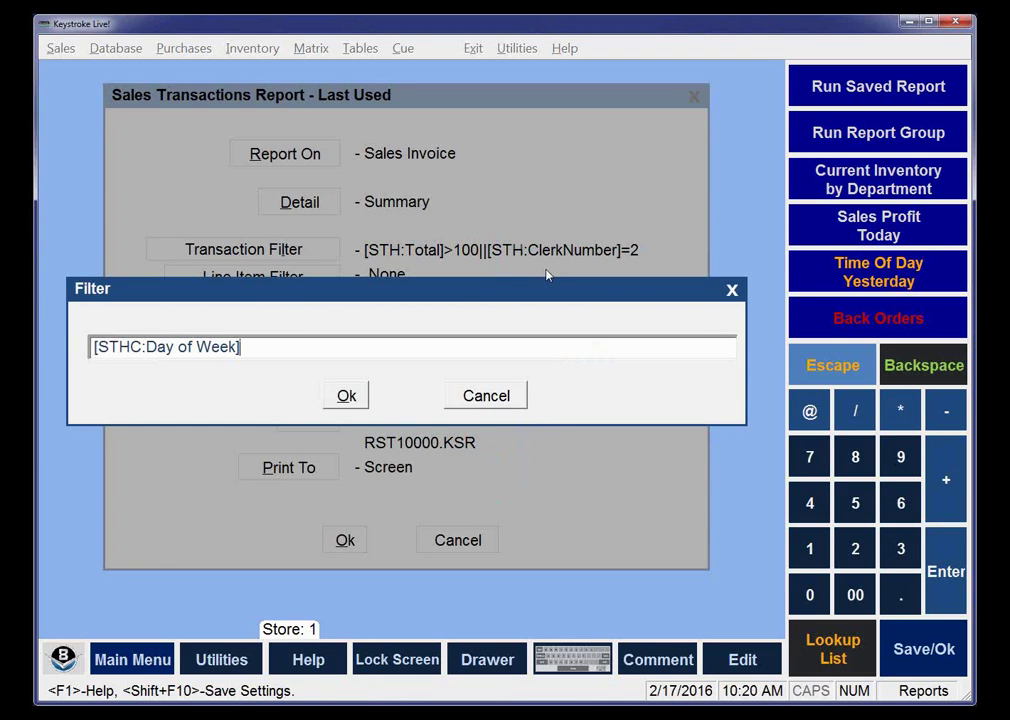
{"action": "type", "text": "=1"}
{"action": "key", "text": "Escape"}
{"action": "key", "text": "Escape"}
{"action": "key", "text": "Escape"}
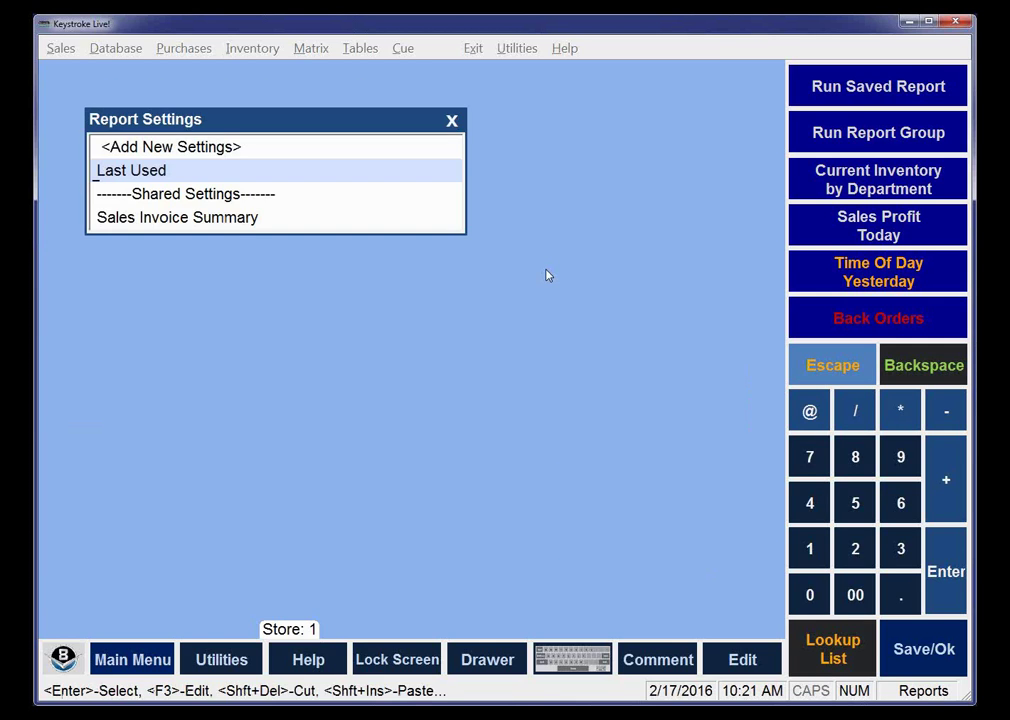
{"action": "key", "text": "Escape"}
Add new Sales Transactions report settings named "Filtered by Day of Week - Monday", shared with all registers using register 0.
{"action": "key", "text": "Return"}
{"action": "key", "text": "Up"}
{"action": "key", "text": "Return"}
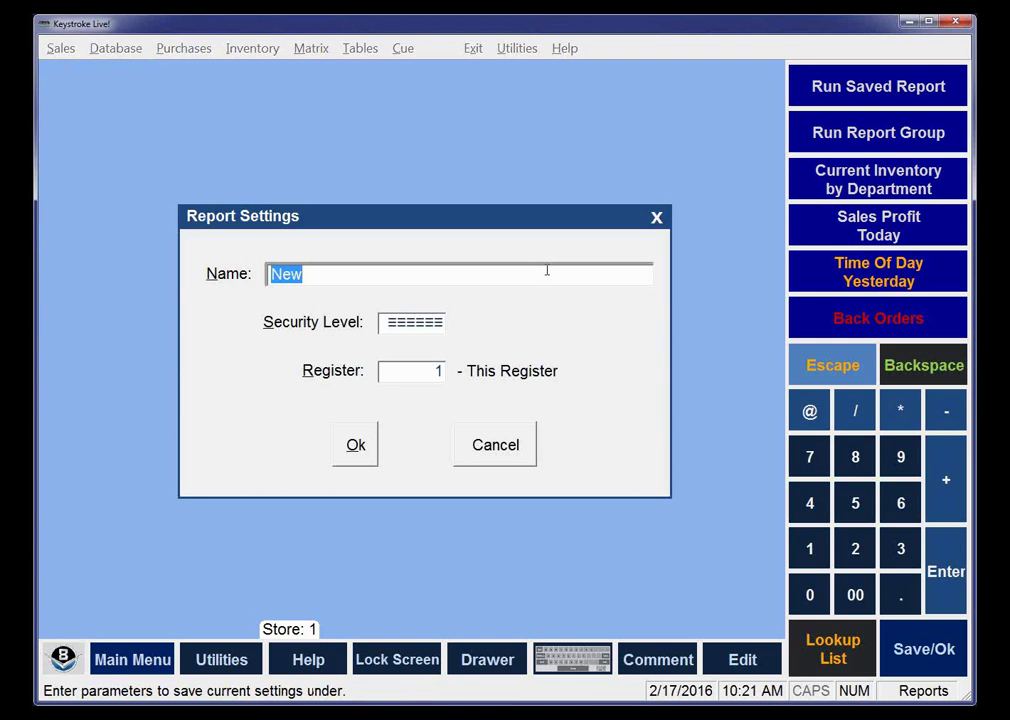
{"action": "type", "text": "Filtered by "}
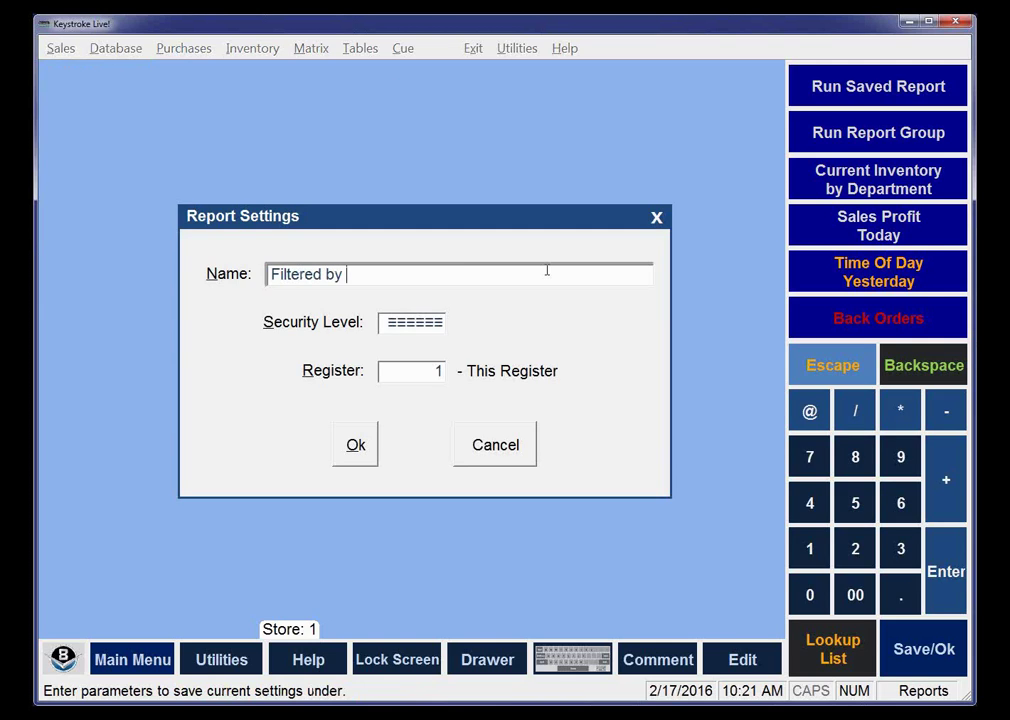
{"action": "type", "text": "Day of Week - Monday"}
{"action": "key", "text": "Tab"}
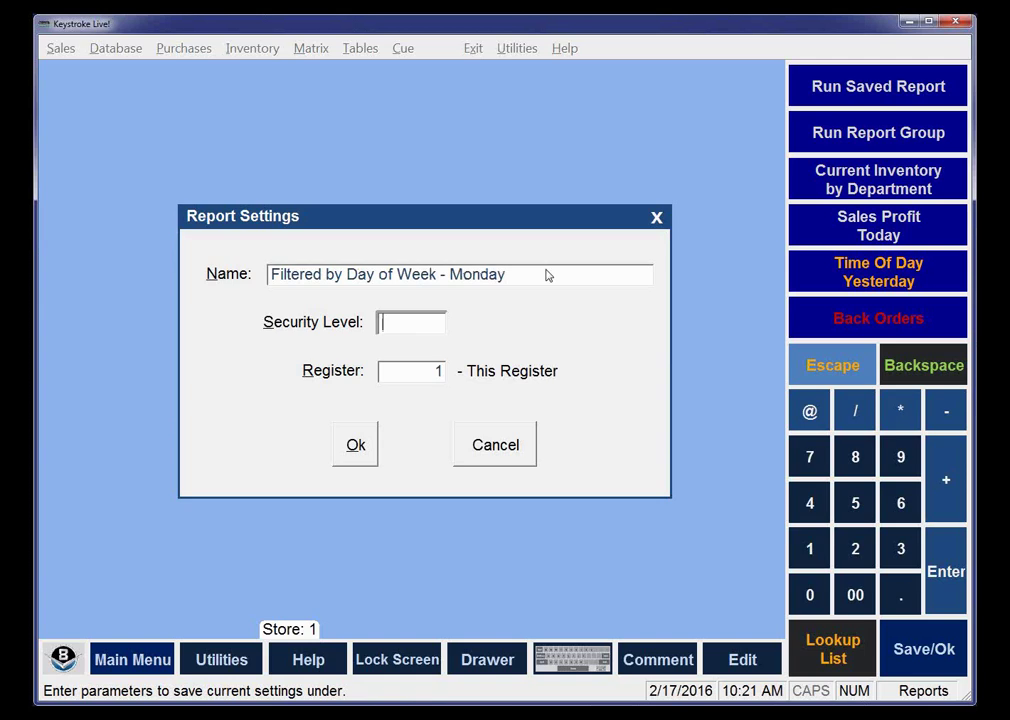
{"action": "key", "text": "Tab"}
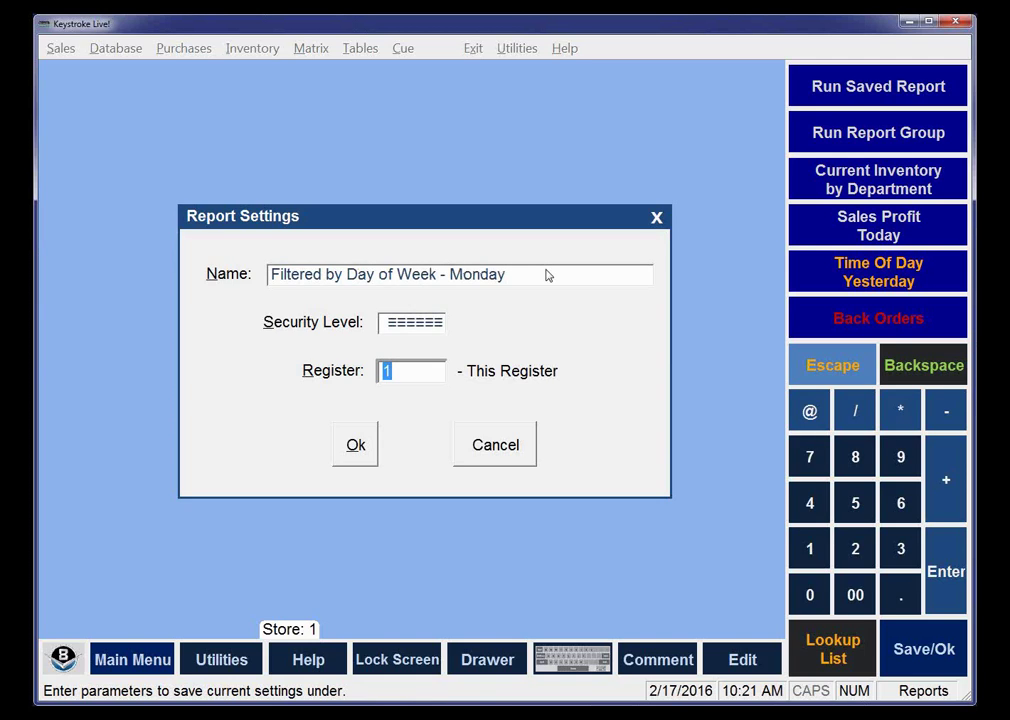
{"action": "type", "text": "0"}
{"action": "key", "text": "Tab"}
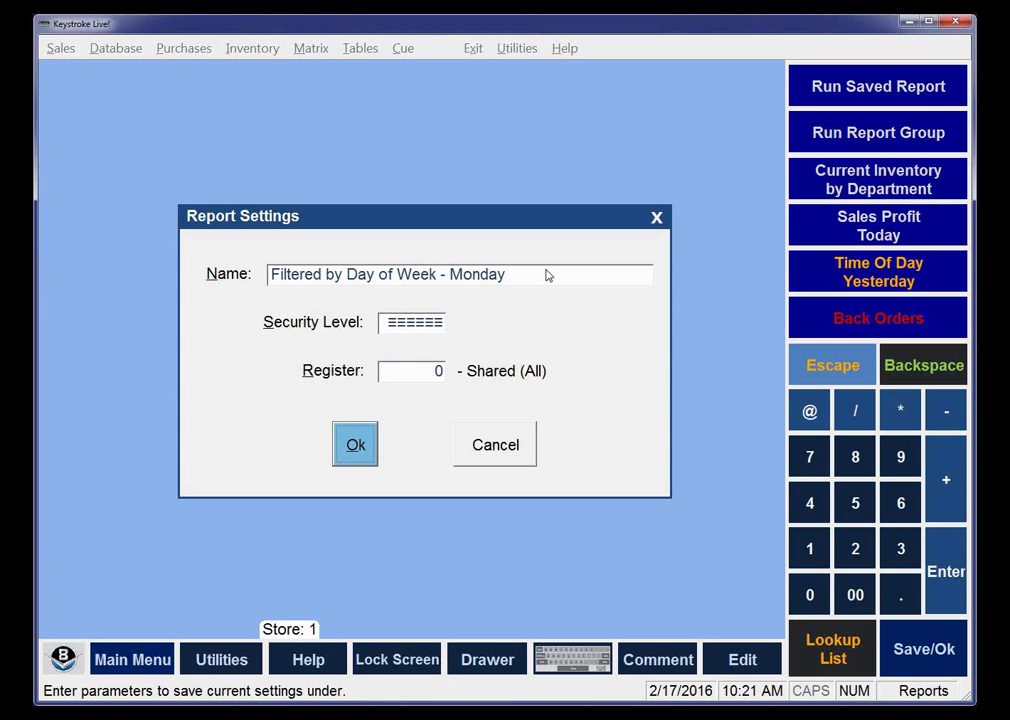
{"action": "key", "text": "Return"}
Set the report's transaction filter to [STHC:Day of Week]=1 using the calculated sales invoice field.
{"action": "key", "text": "Up"}
{"action": "key", "text": "Up"}
{"action": "key", "text": "Up"}
{"action": "key", "text": "Up"}
{"action": "key", "text": "Up"}
{"action": "key", "text": "Up"}
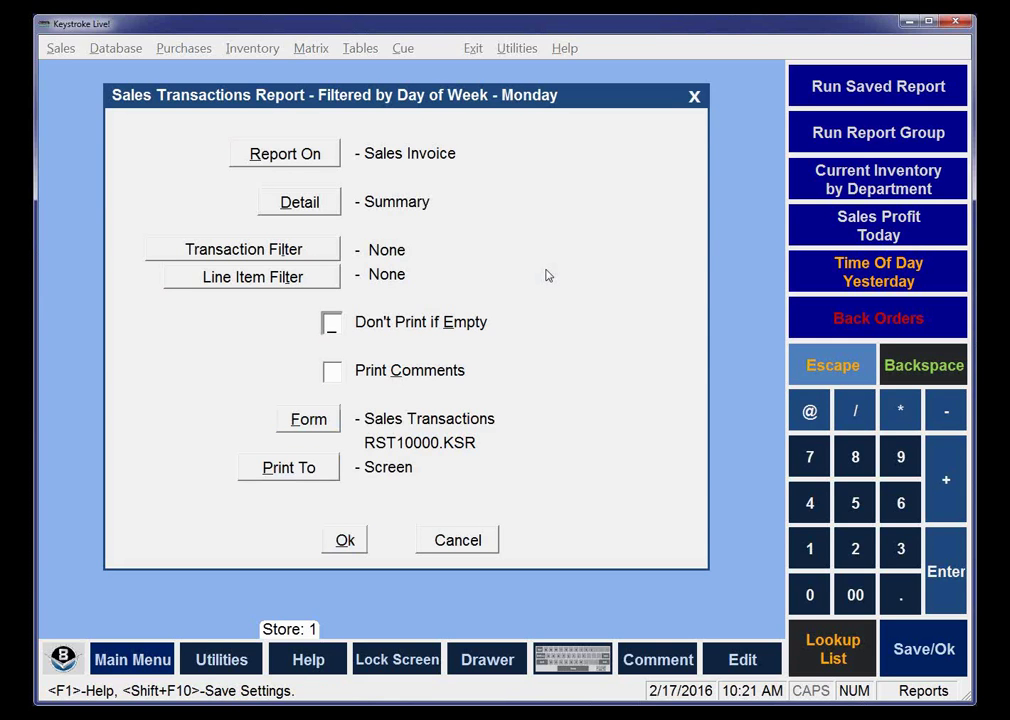
{"action": "key", "text": "Return"}
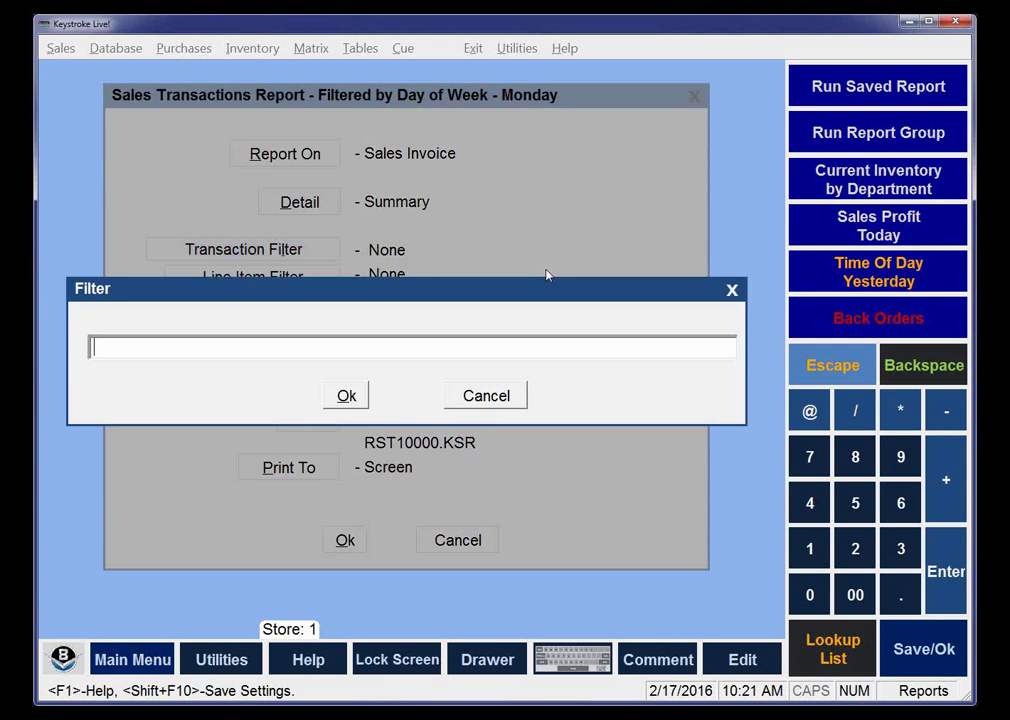
{"action": "key", "text": "Down"}
{"action": "key", "text": "Return"}
{"action": "key", "text": "Return"}
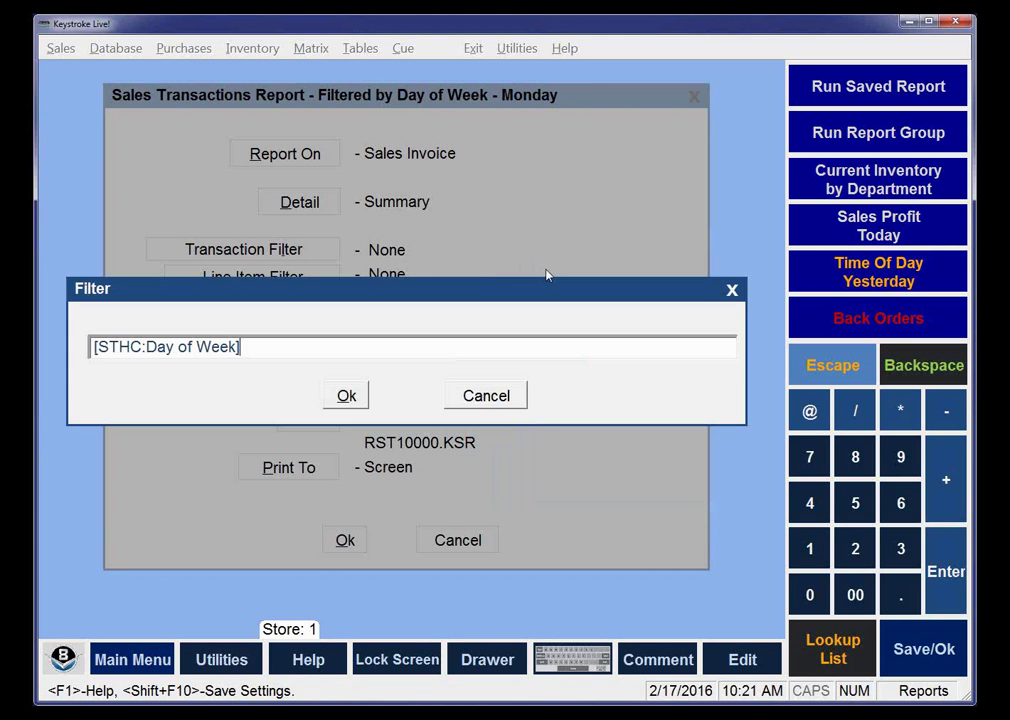
{"action": "type", "text": "=1"}
{"action": "key", "text": "Return"}
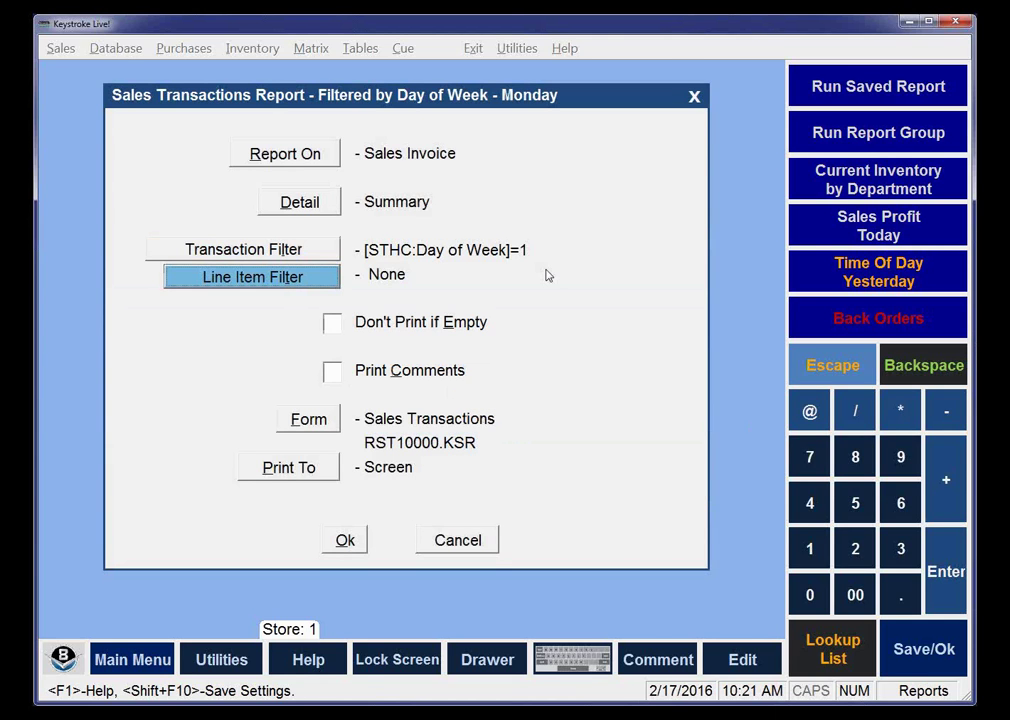
Run the Monday-filtered Sales Transactions report on screen from 01/01/15 to 02/17/16, and close the resulting report.
{"action": "key", "text": "F10"}
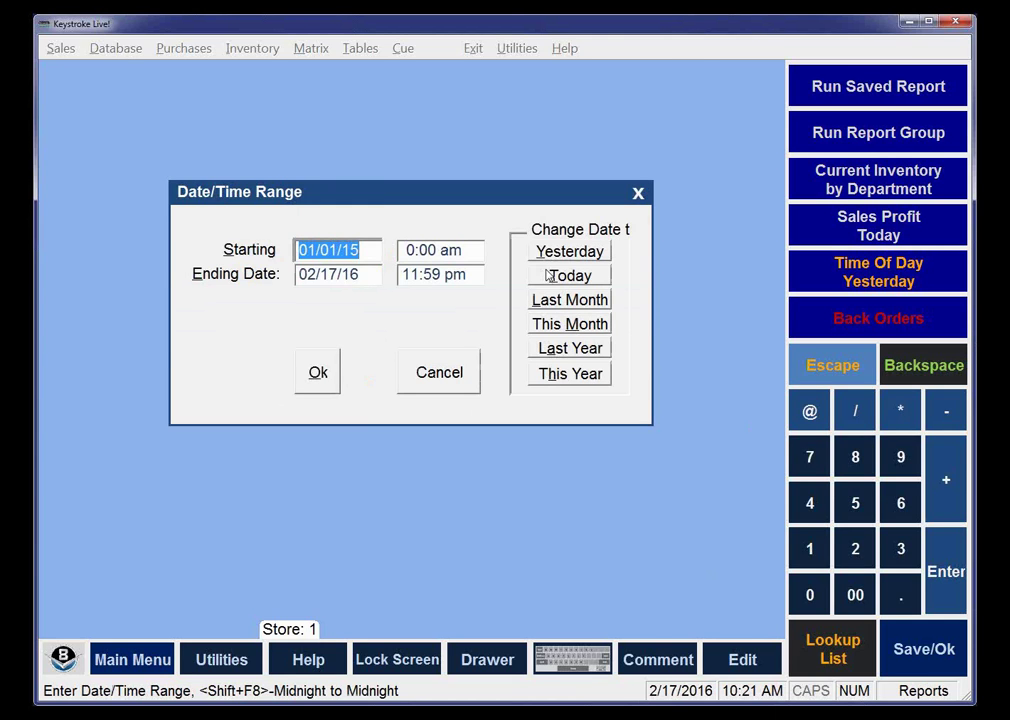
{"action": "key", "text": "Return"}
{"action": "key", "text": "Return"}
{"action": "key", "text": "Return"}
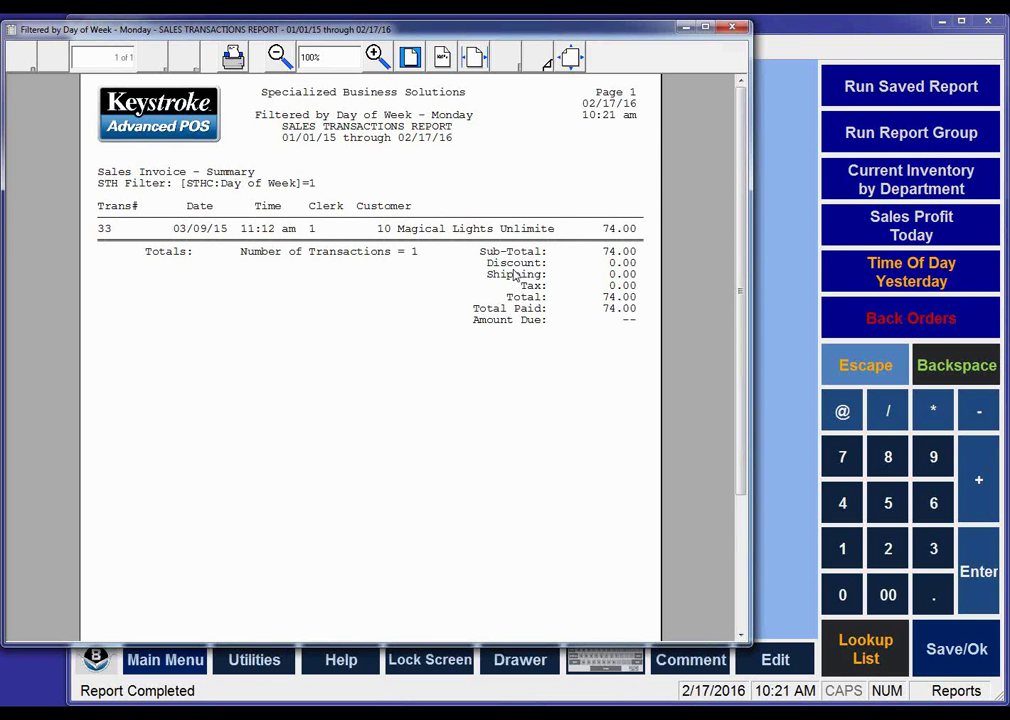
{"action": "key", "text": "Escape"}
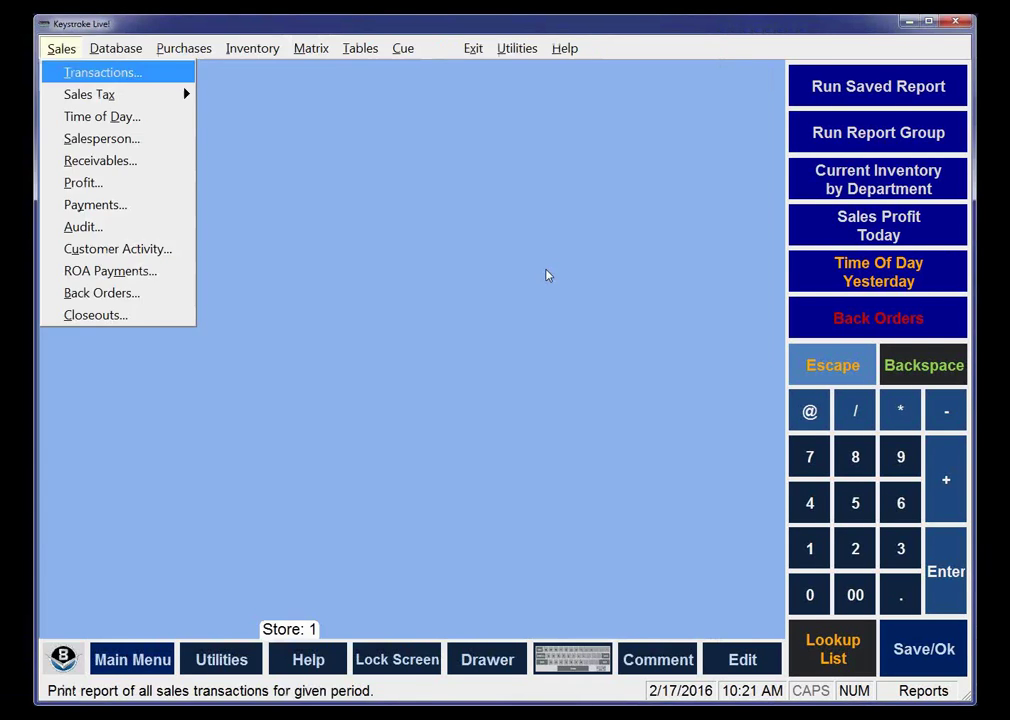
Reopen the shared settings "Filtered by Day of Week - Monday" to check the saved transaction filter, and close them.
{"action": "key", "text": "Return"}
{"action": "key", "text": "Down"}
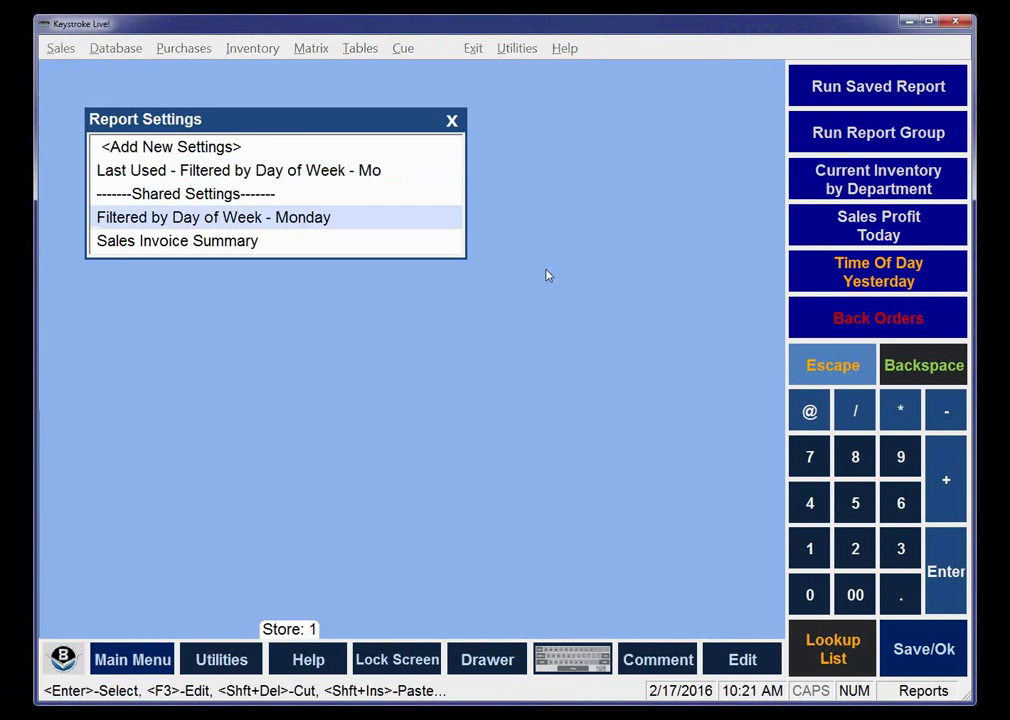
{"action": "key", "text": "Return"}
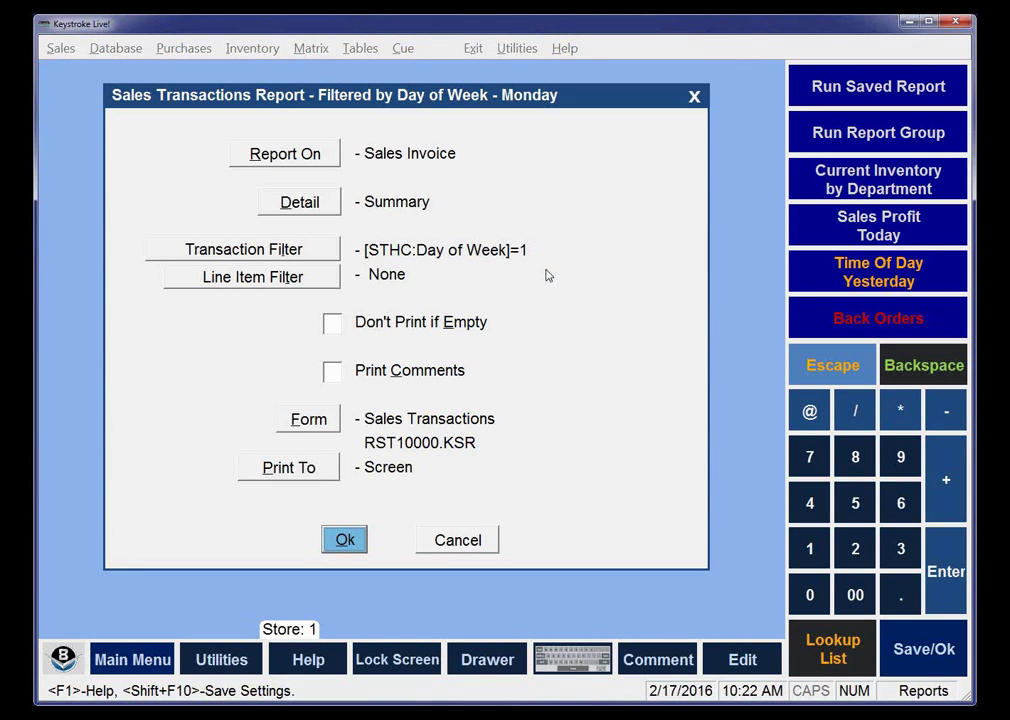
{"action": "key", "text": "Escape"}
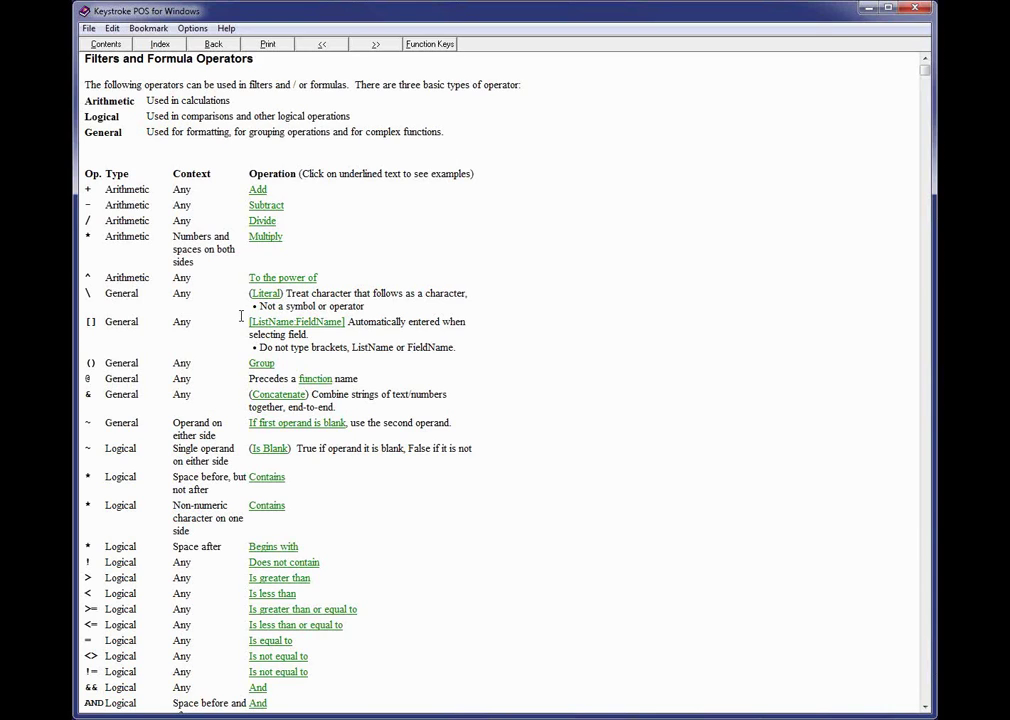
Show the Literal operator's example in the Filters and Formula Operators help, moving its window so the whole example is readable.
{"action": "left_click", "coordinate": [266, 294]}
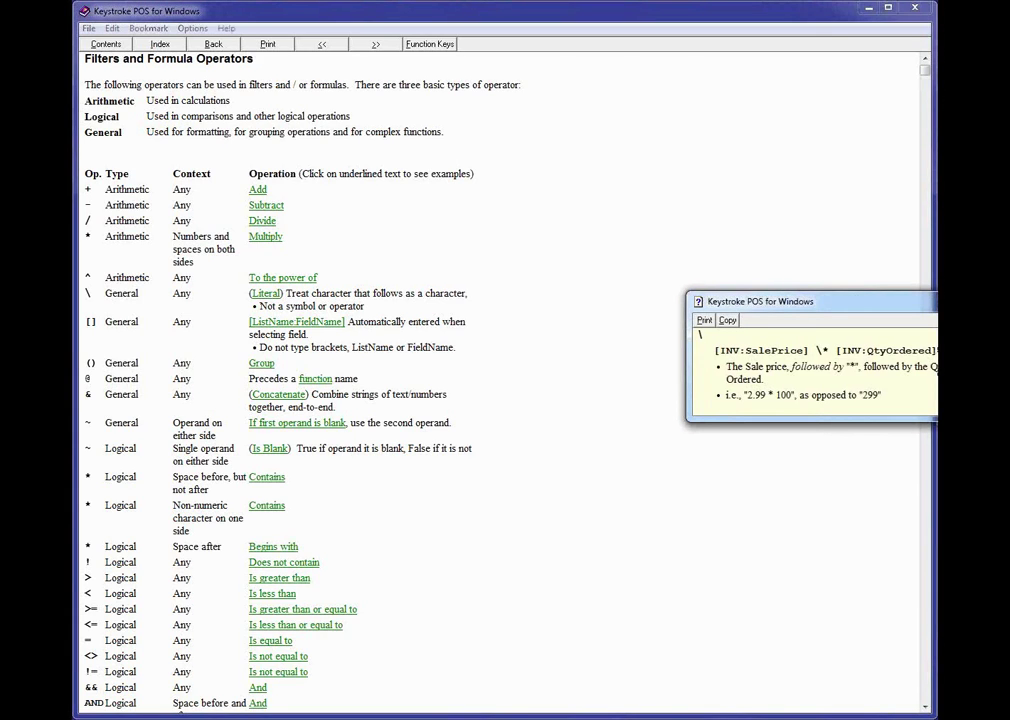
{"action": "left_click_drag", "start_coordinate": [760, 301], "coordinate": [582, 234]}
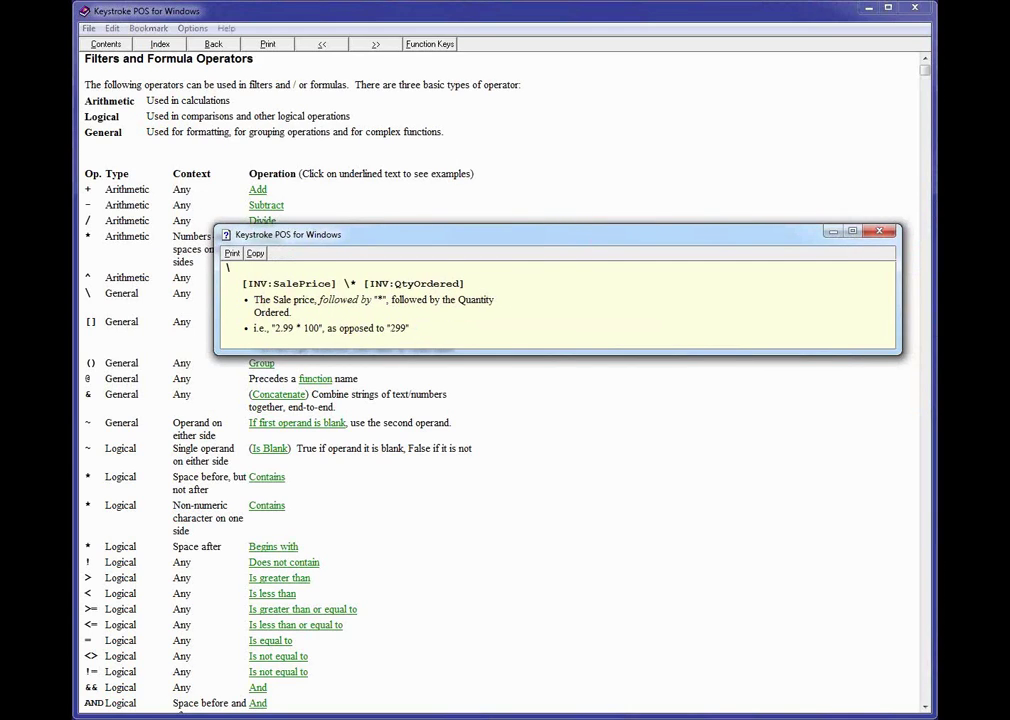